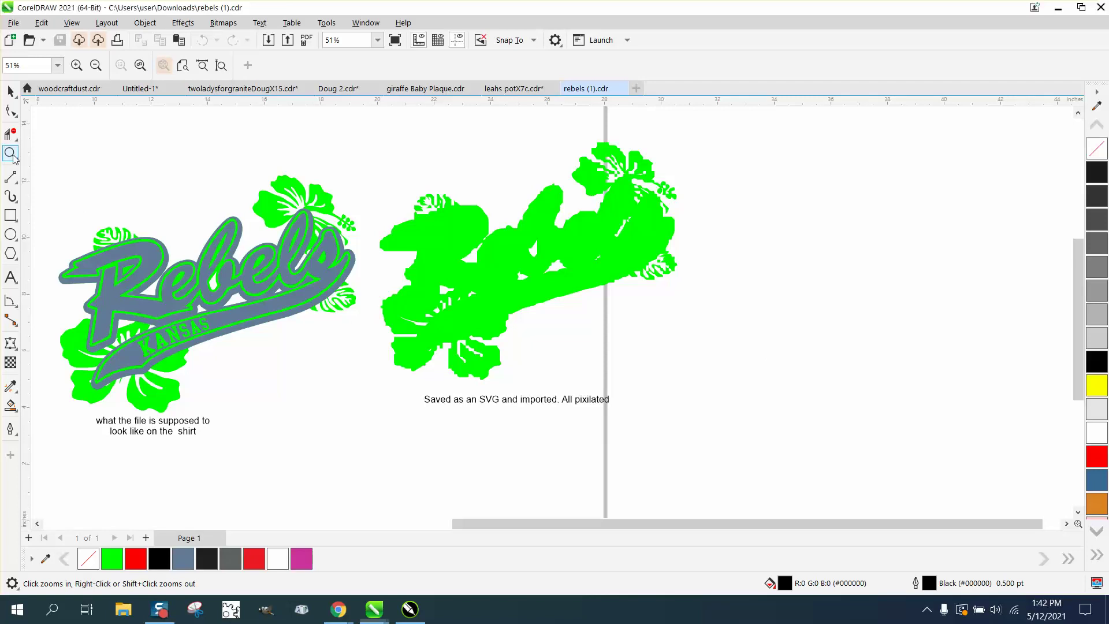
Step: Inspect the Rebels logos, then move the blue Rebels Kansas logo group down off the page
drag(100, 213, 234, 330)
scroll(208, 302, down, 2)
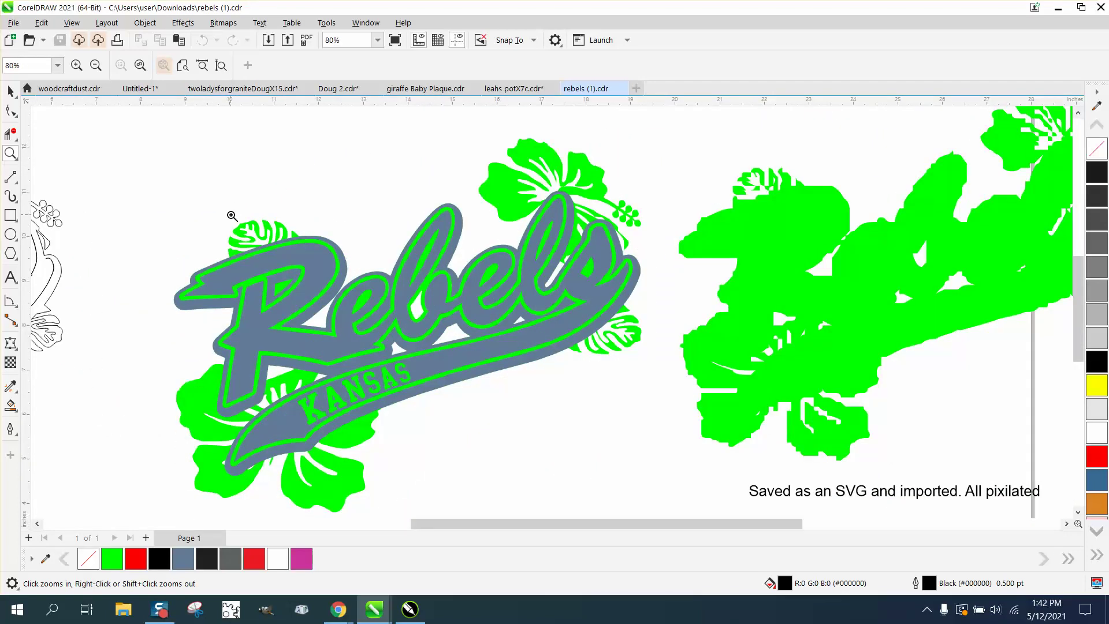
scroll(231, 215, down, 1)
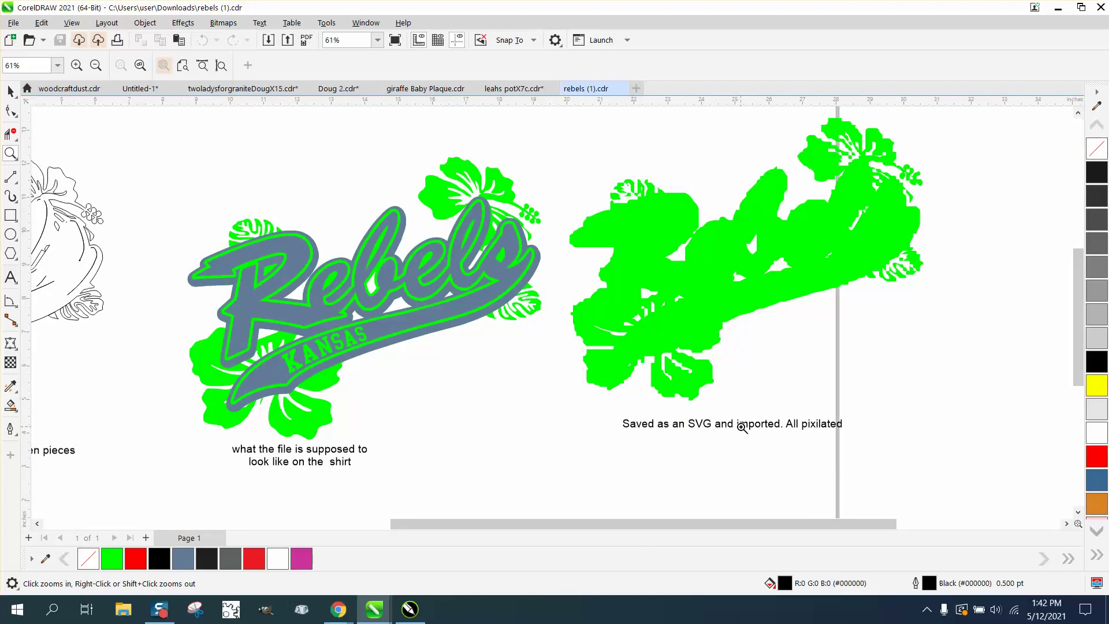
scroll(716, 275, up, 4)
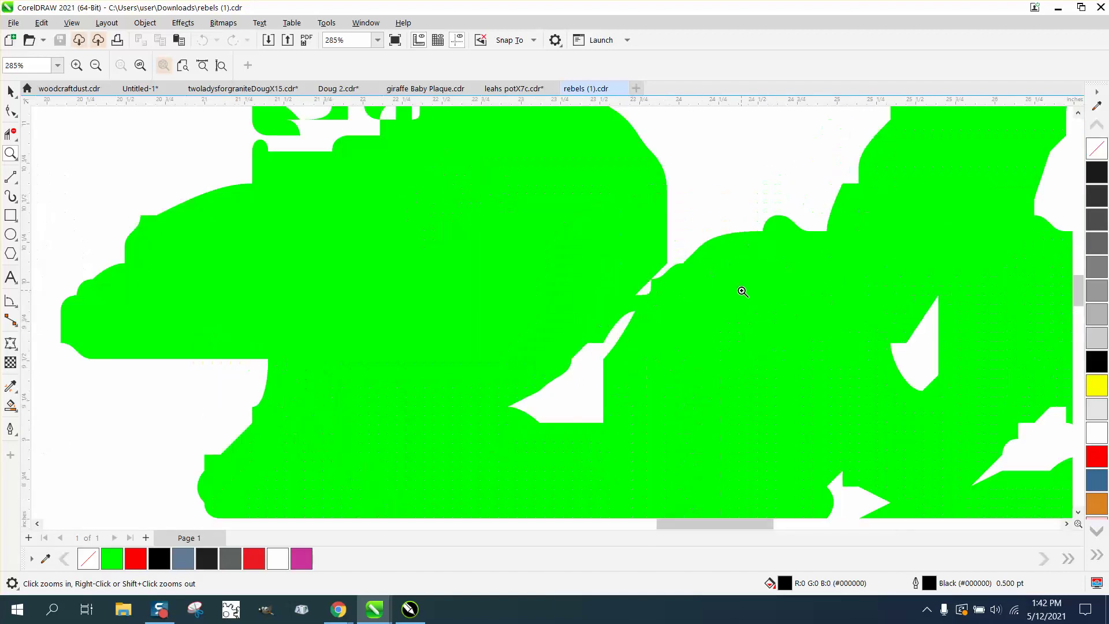
scroll(742, 291, down, 7)
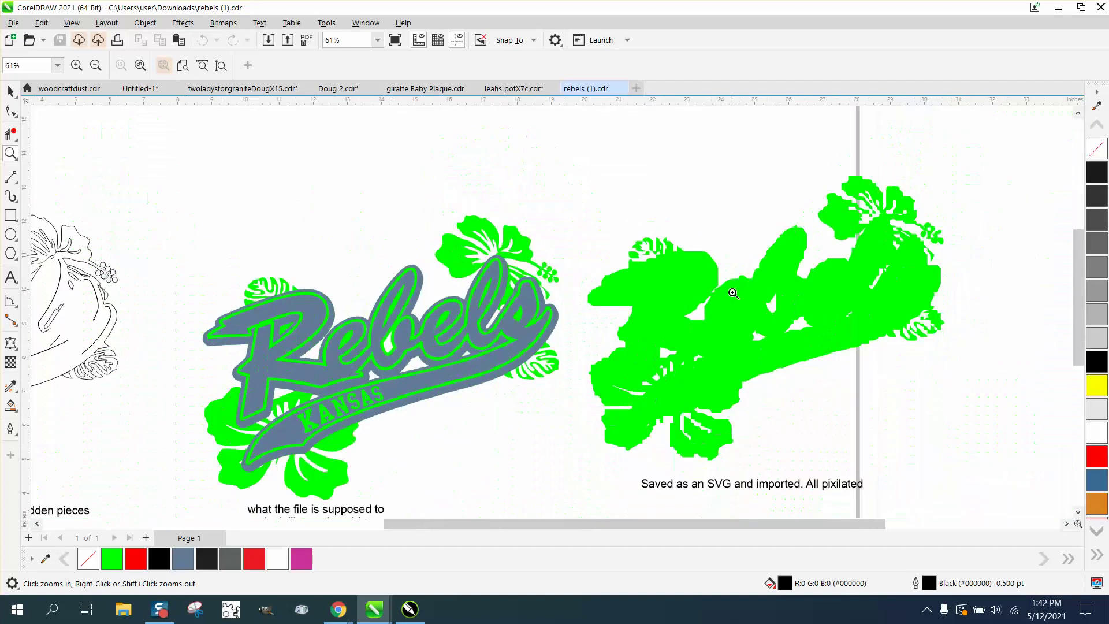
drag(138, 240, 465, 511)
right_click(279, 417)
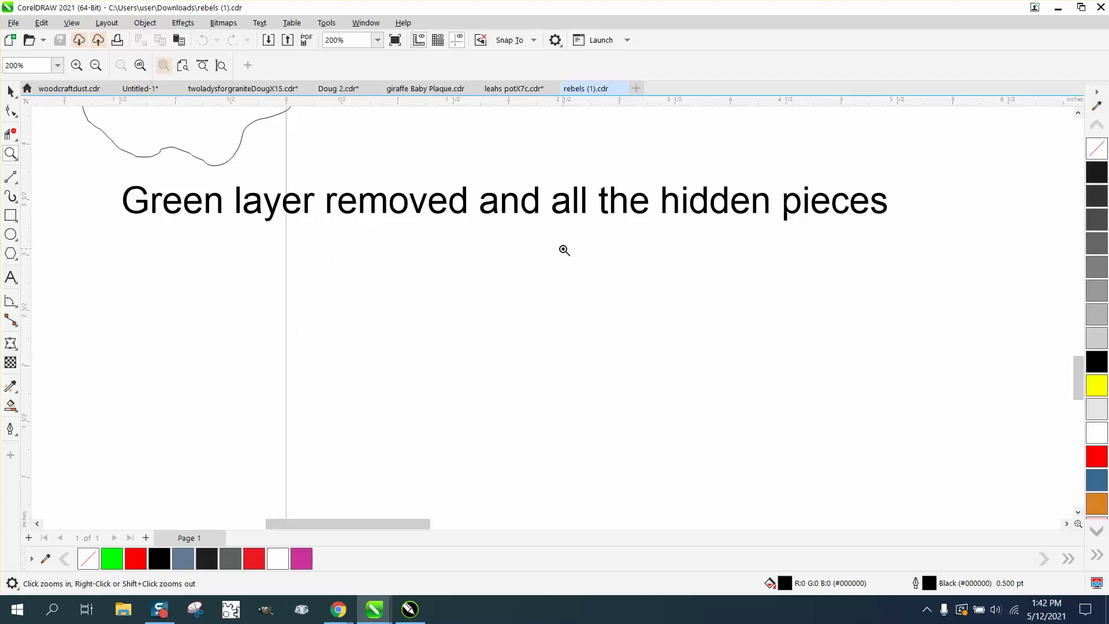
scroll(566, 249, up, 1)
scroll(552, 260, down, 4)
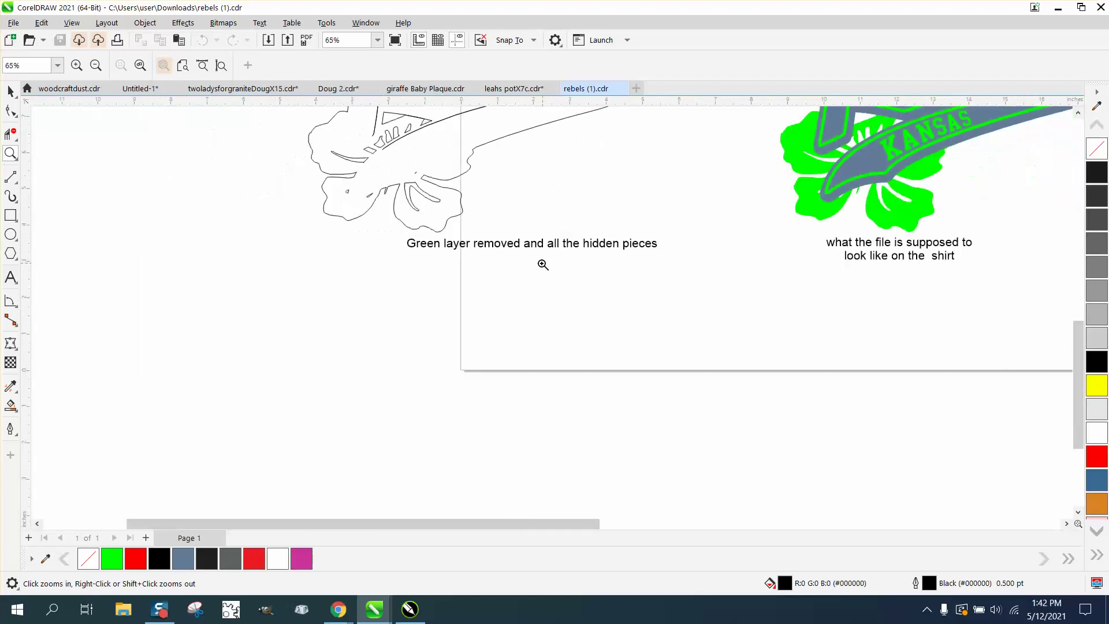
scroll(403, 285, up, 4)
scroll(433, 347, down, 2)
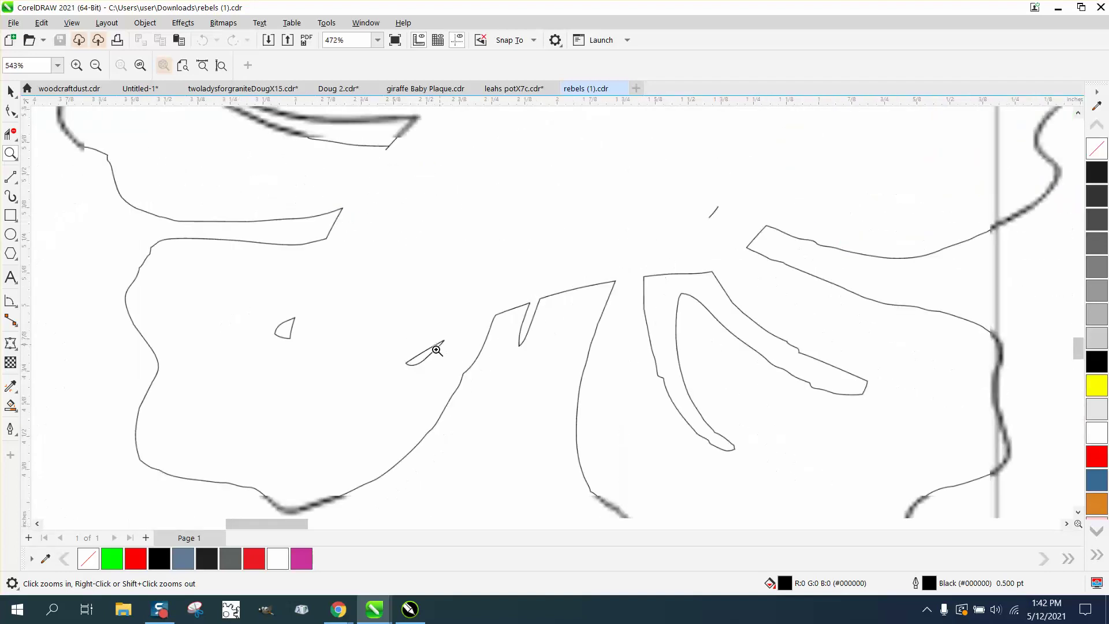
scroll(488, 289, down, 2)
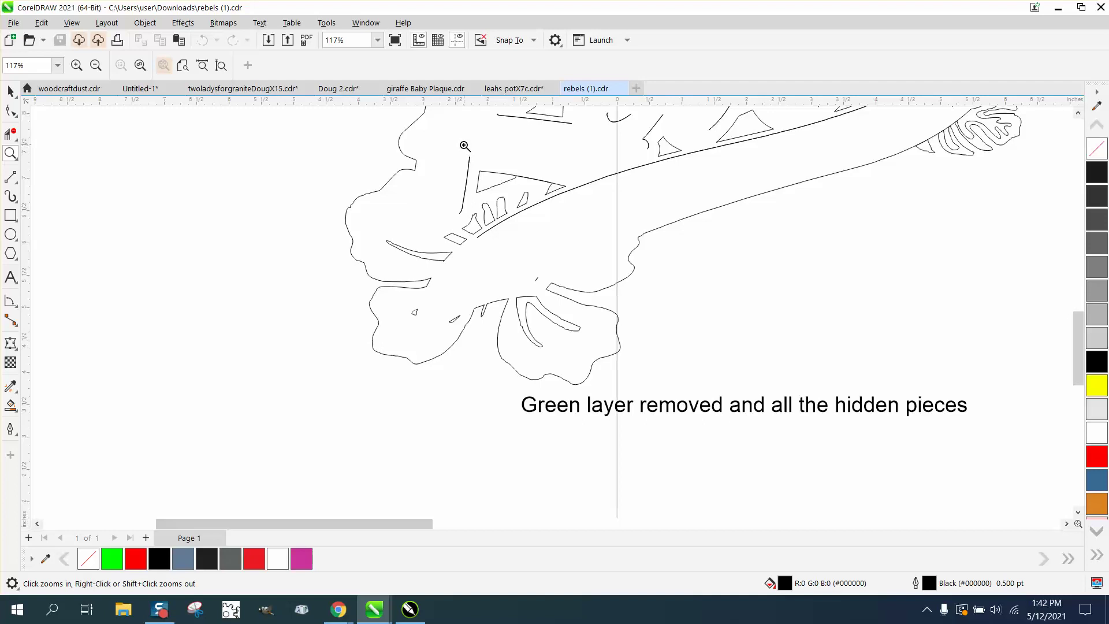
scroll(463, 147, down, 3)
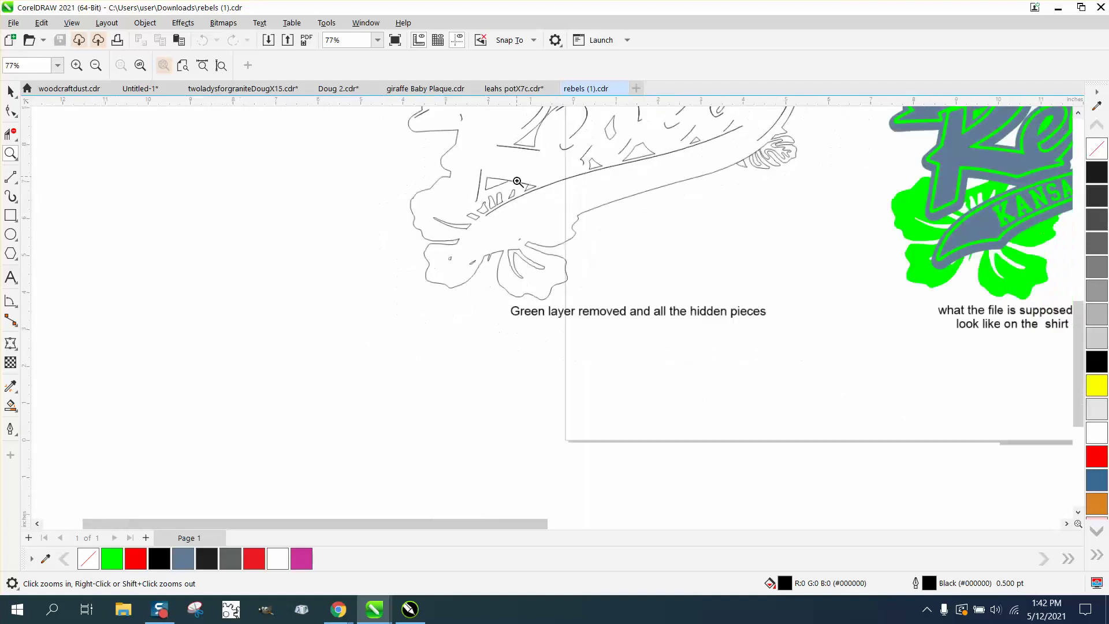
scroll(577, 150, down, 1)
scroll(600, 143, down, 1)
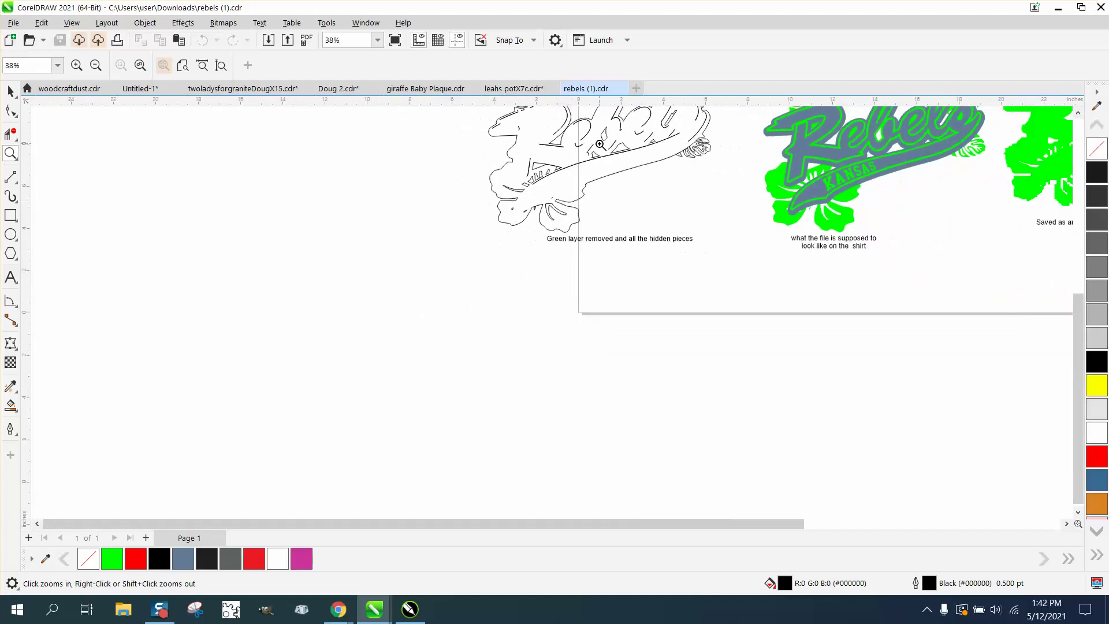
scroll(603, 145, down, 2)
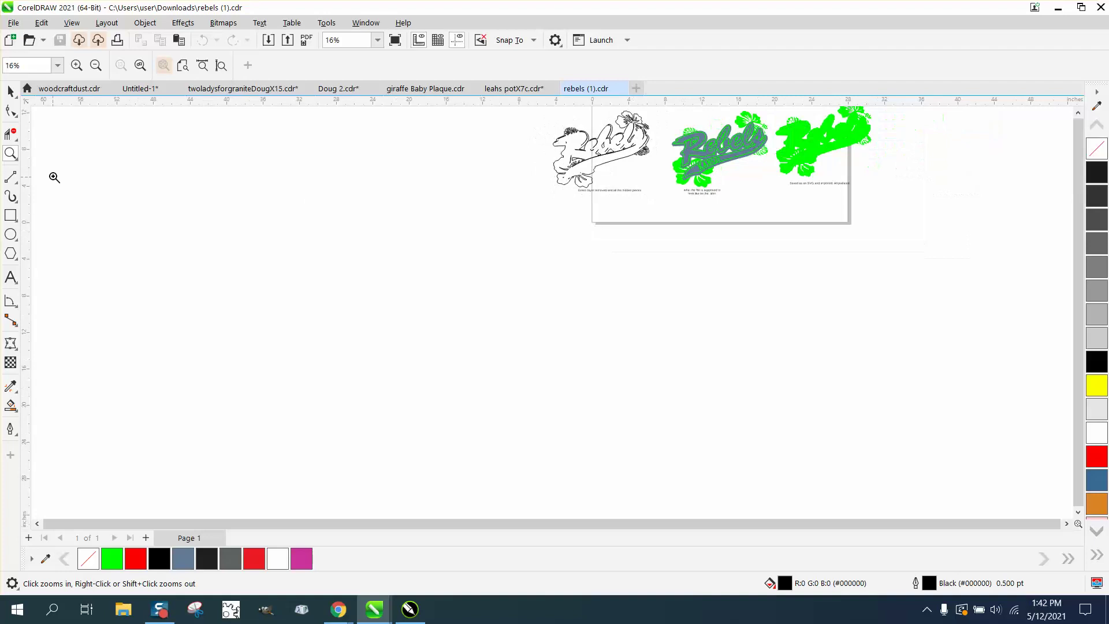
click(14, 95)
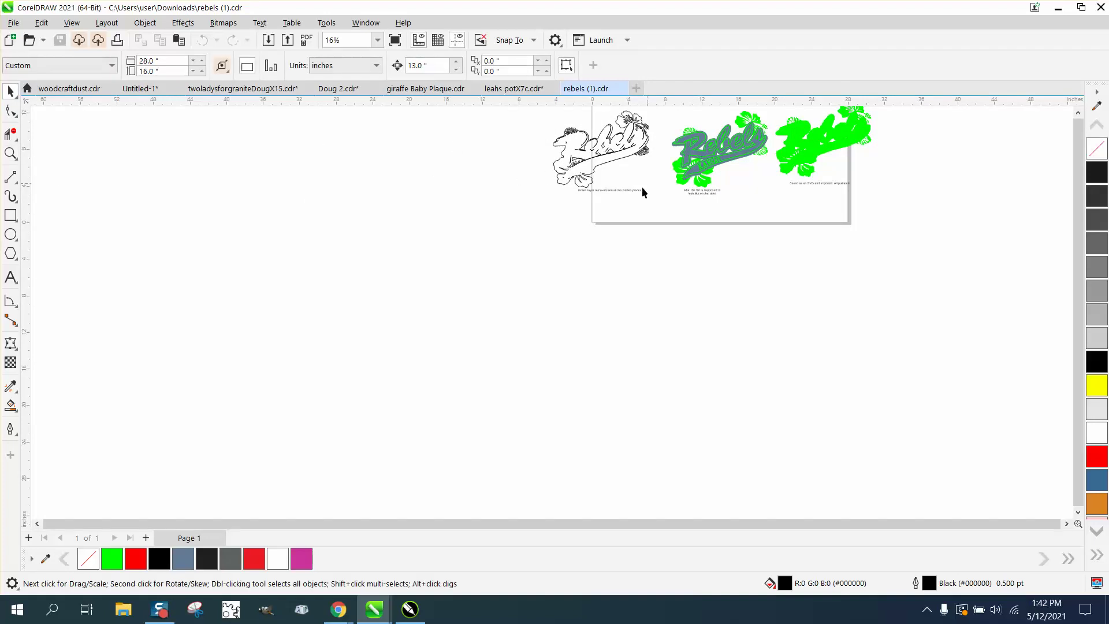
click(689, 155)
key(Down)
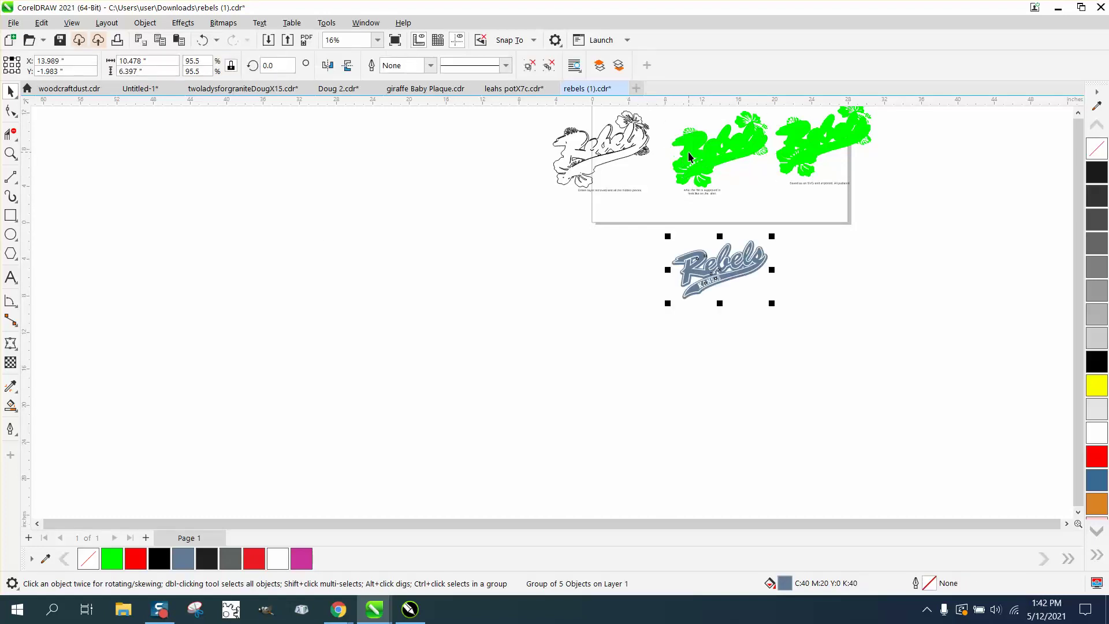
Step: Move the green hibiscus shape beside the logo below the page, with no fill and a thin black outline
click(10, 153)
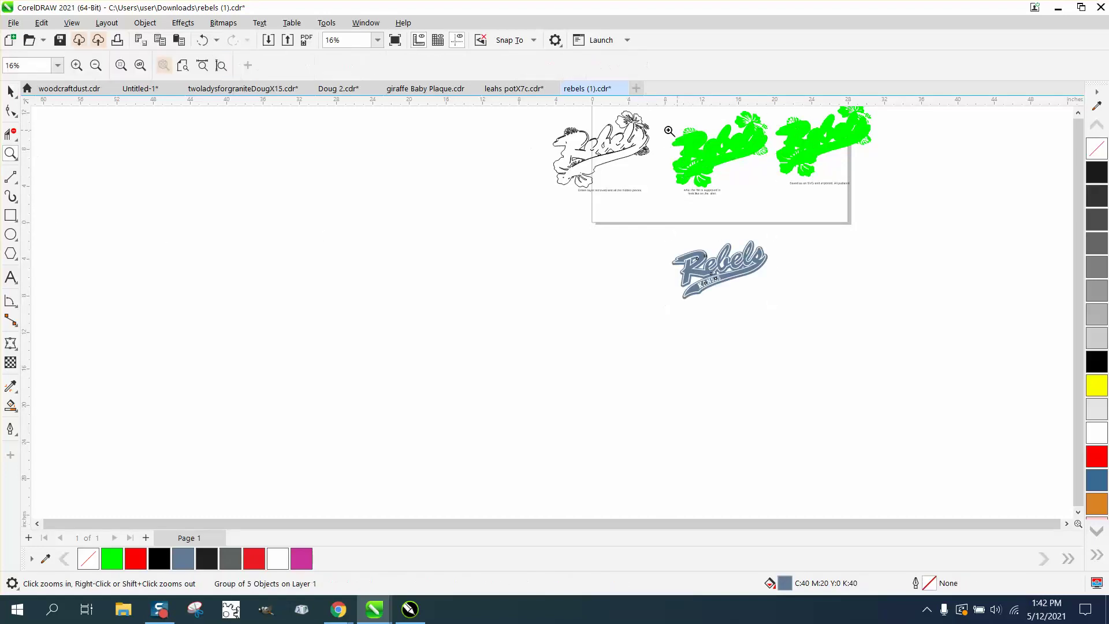
drag(647, 119, 943, 362)
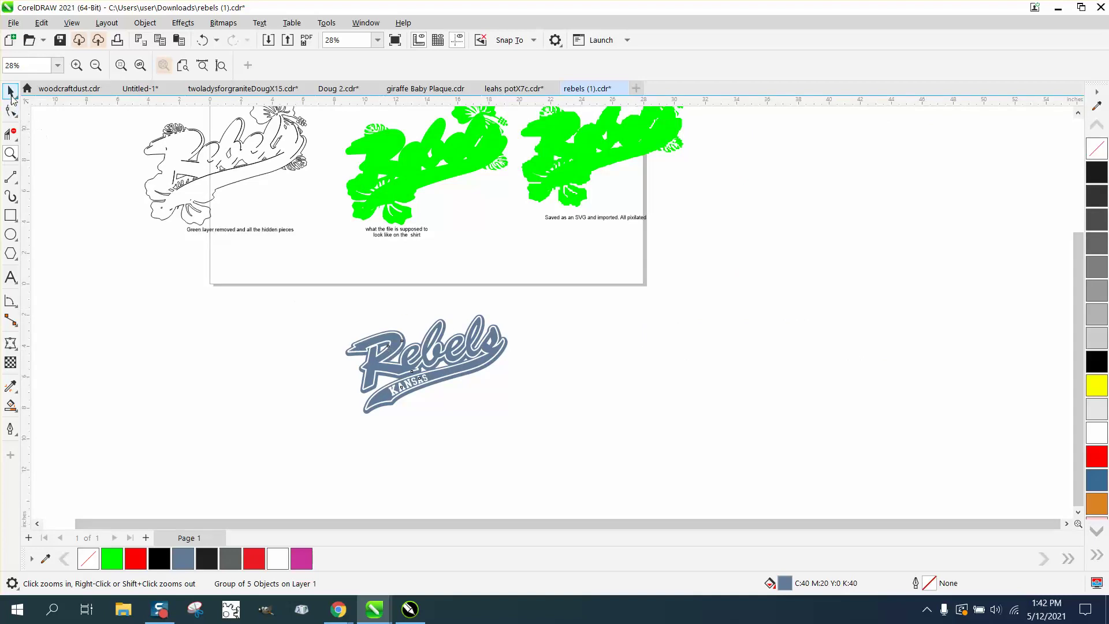
click(10, 91)
click(444, 175)
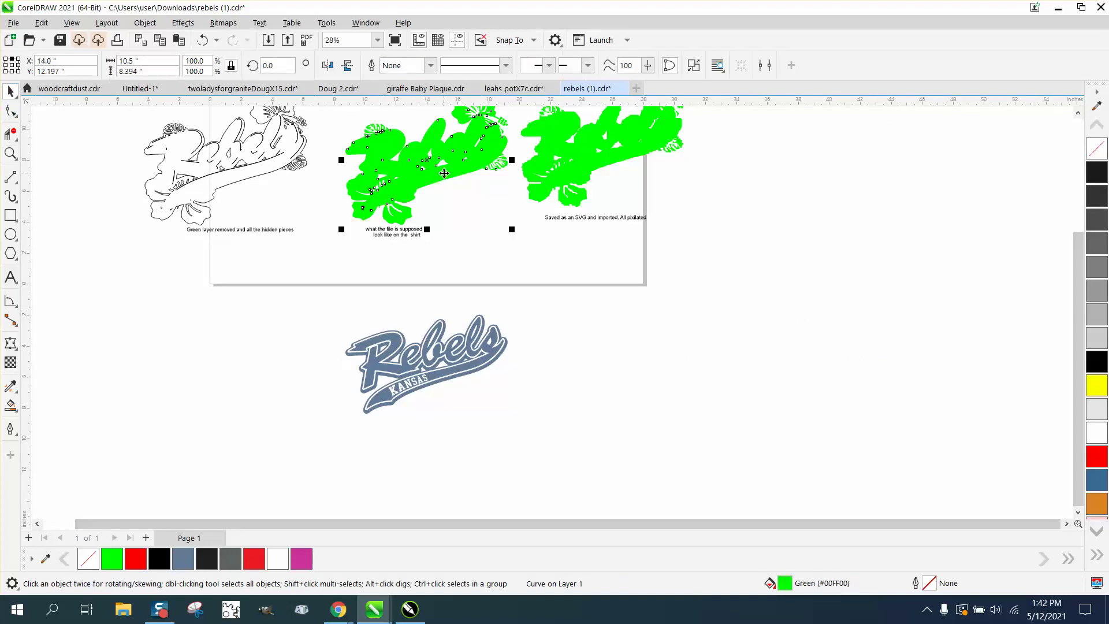
key(Down)
key(Right)
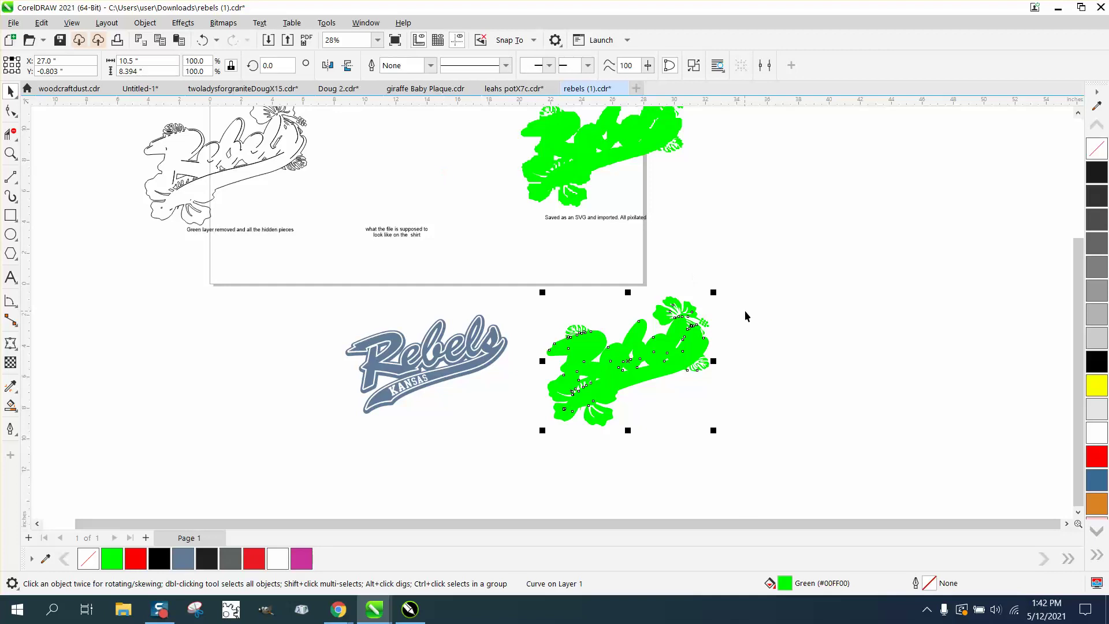
click(1096, 150)
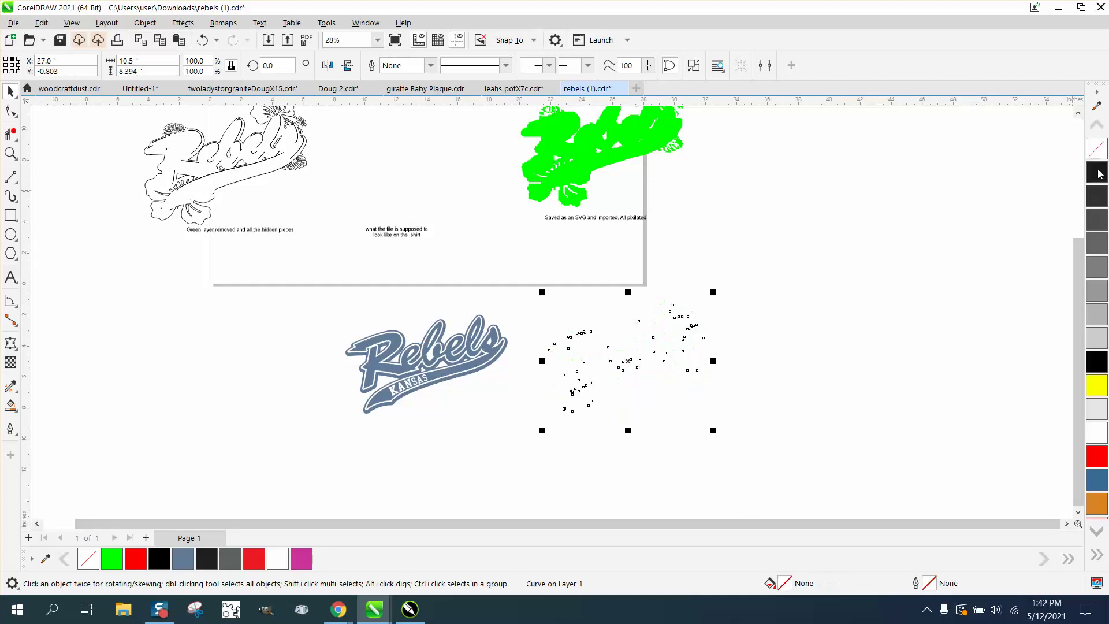
right_click(1097, 172)
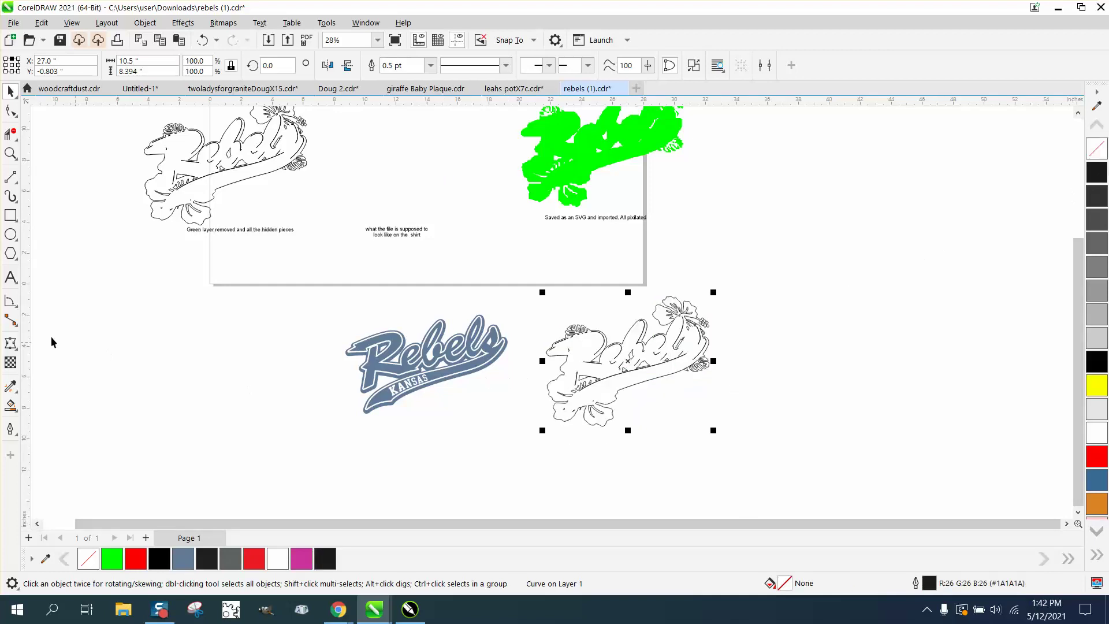
Step: Draw an unfilled rectangle around the outlined hibiscus artwork
click(12, 218)
drag(514, 274, 756, 442)
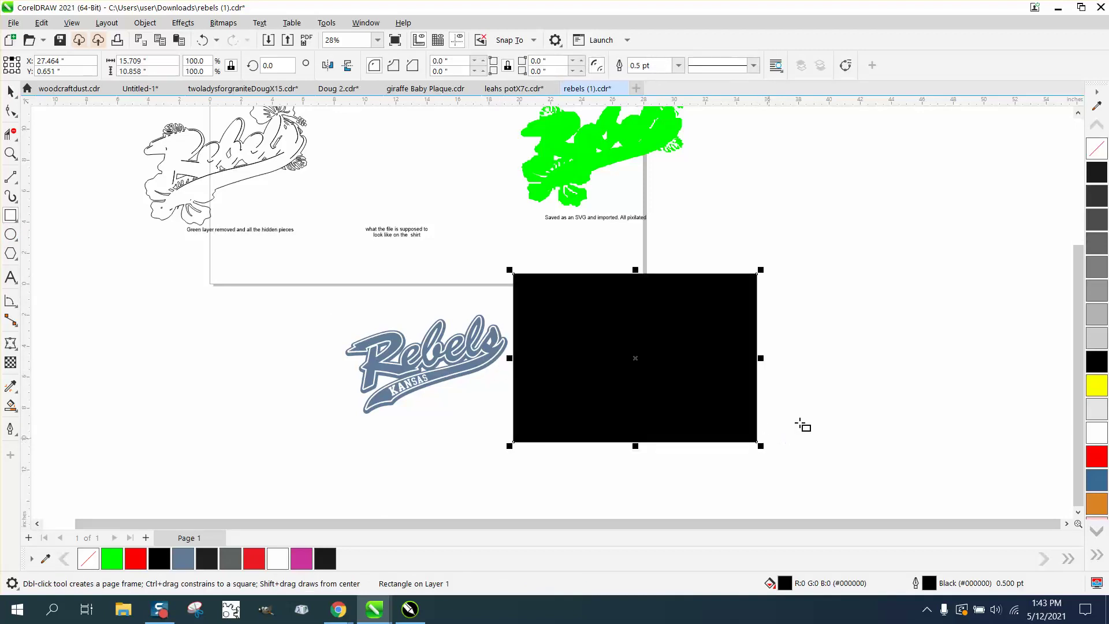
click(1100, 154)
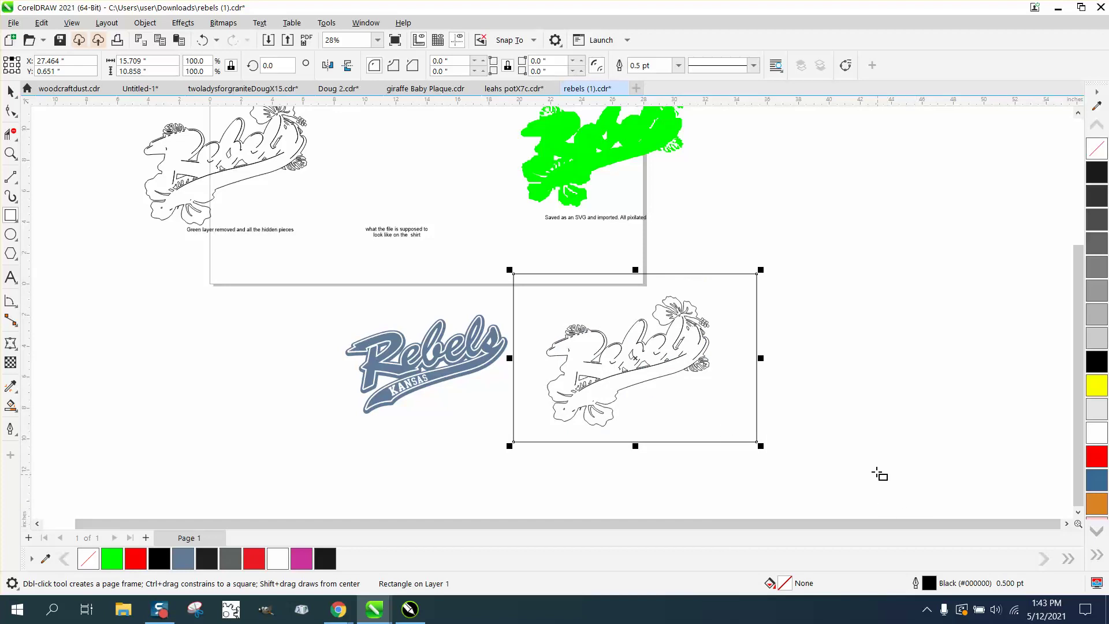
Step: Smart Fill the area between the rectangle and the artwork with blue (#0000FF)
click(13, 409)
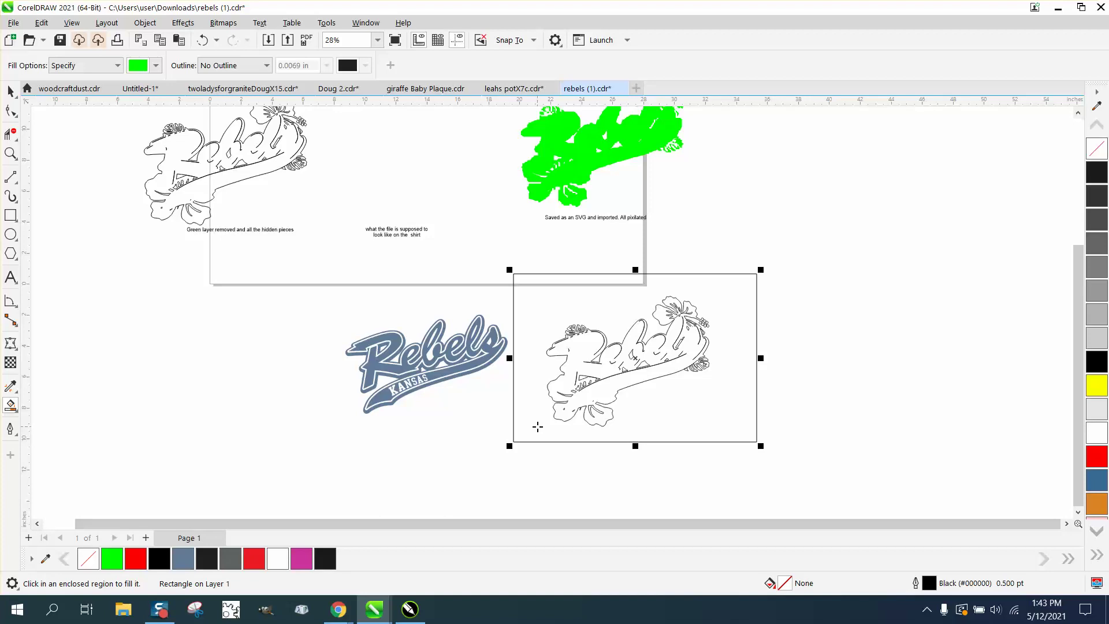
click(156, 65)
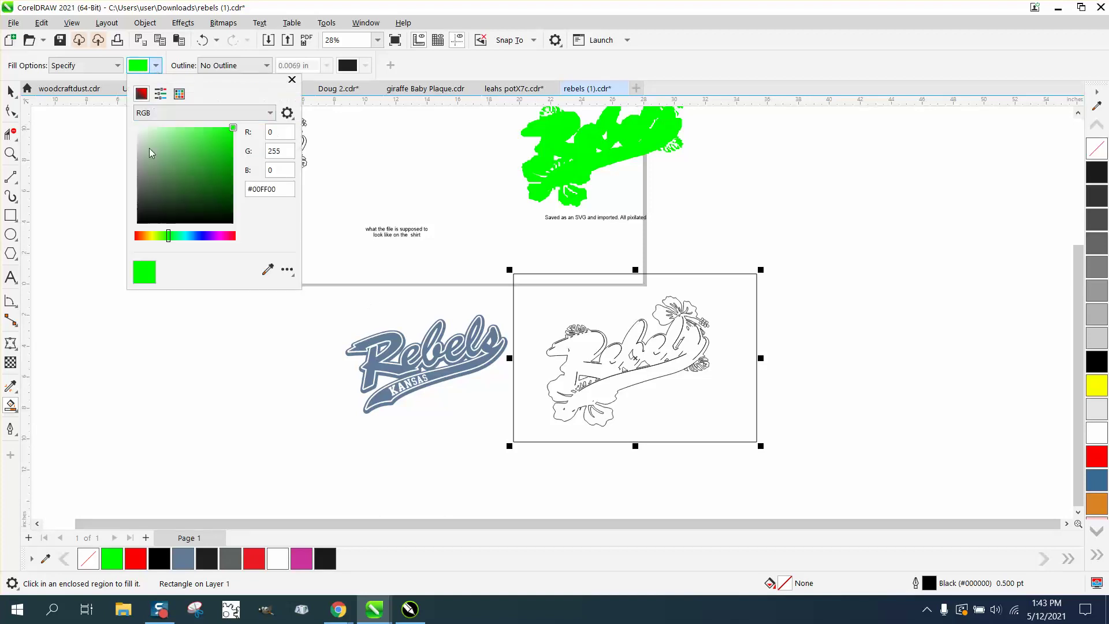
click(179, 94)
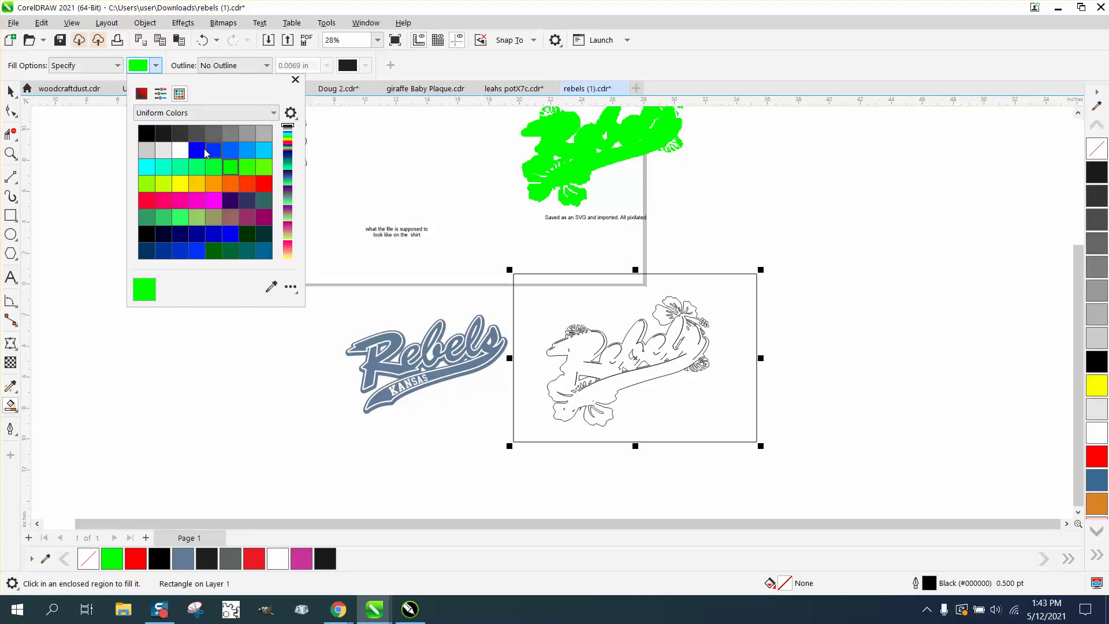
click(197, 150)
click(527, 327)
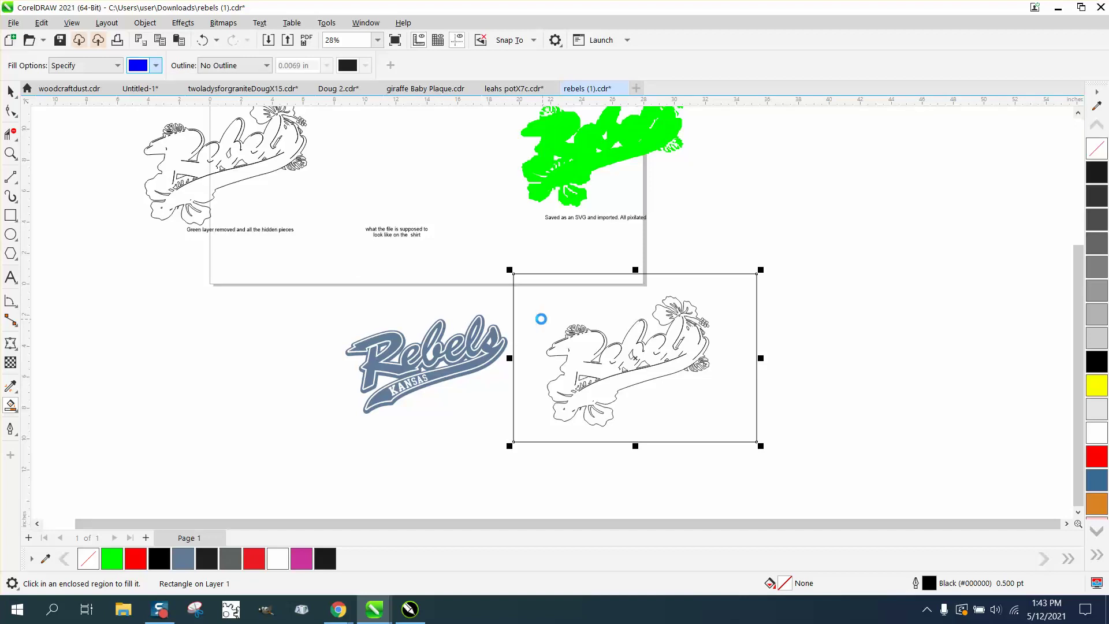
click(540, 319)
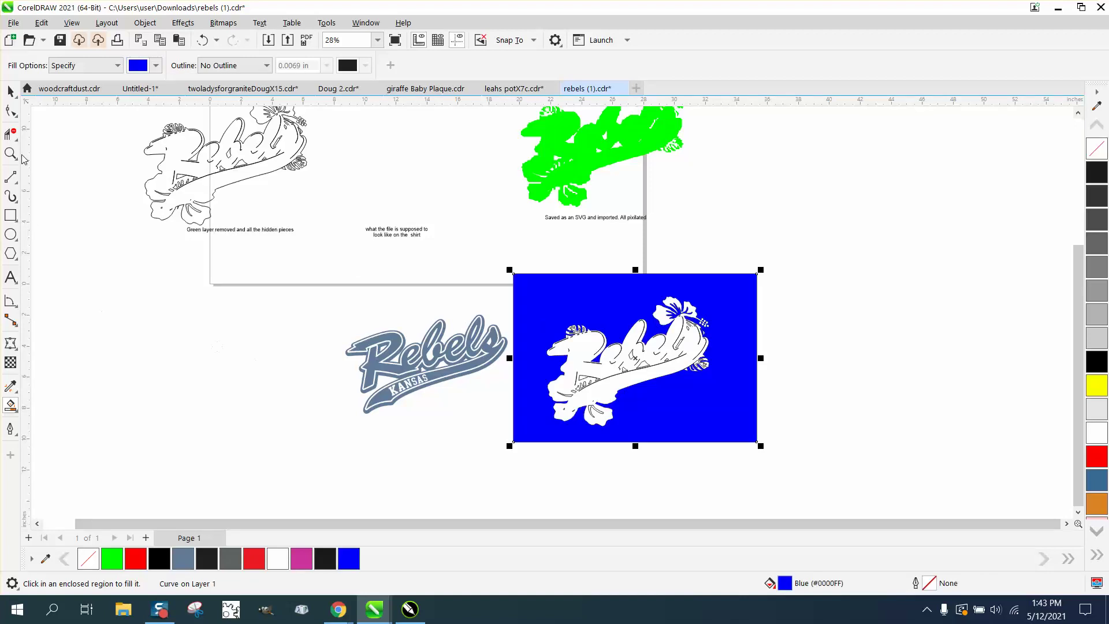
click(10, 91)
key(Right)
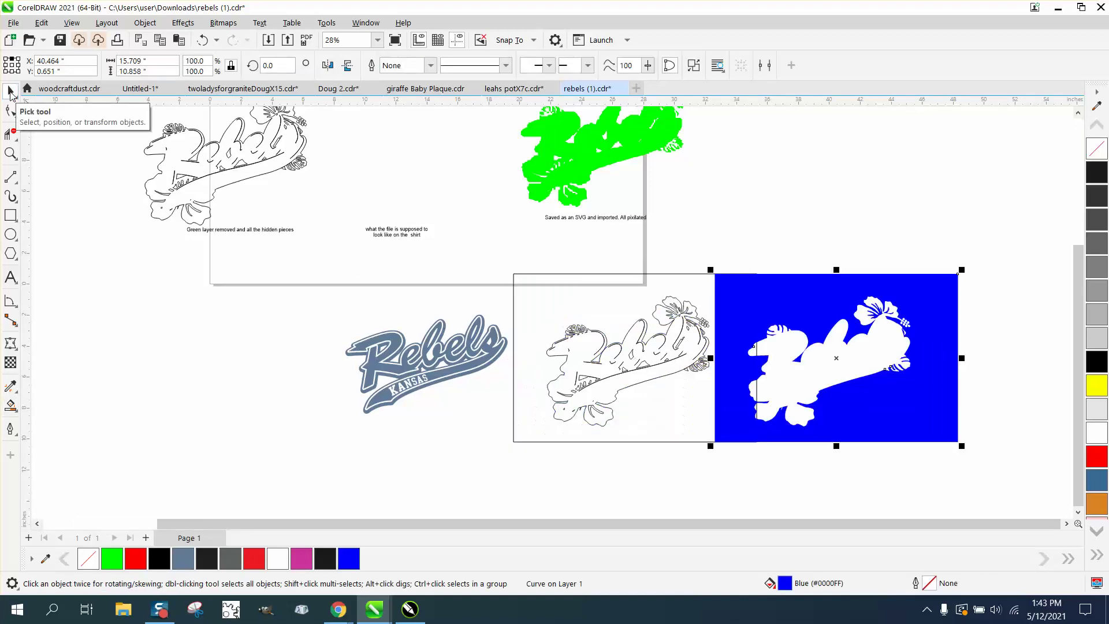
key(Right)
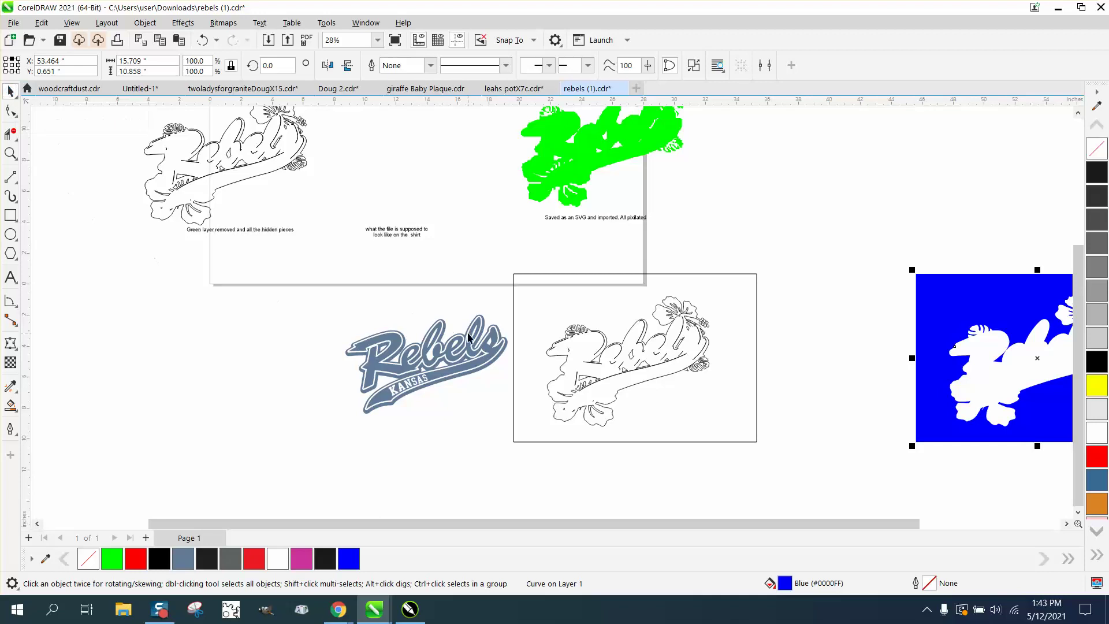
click(10, 154)
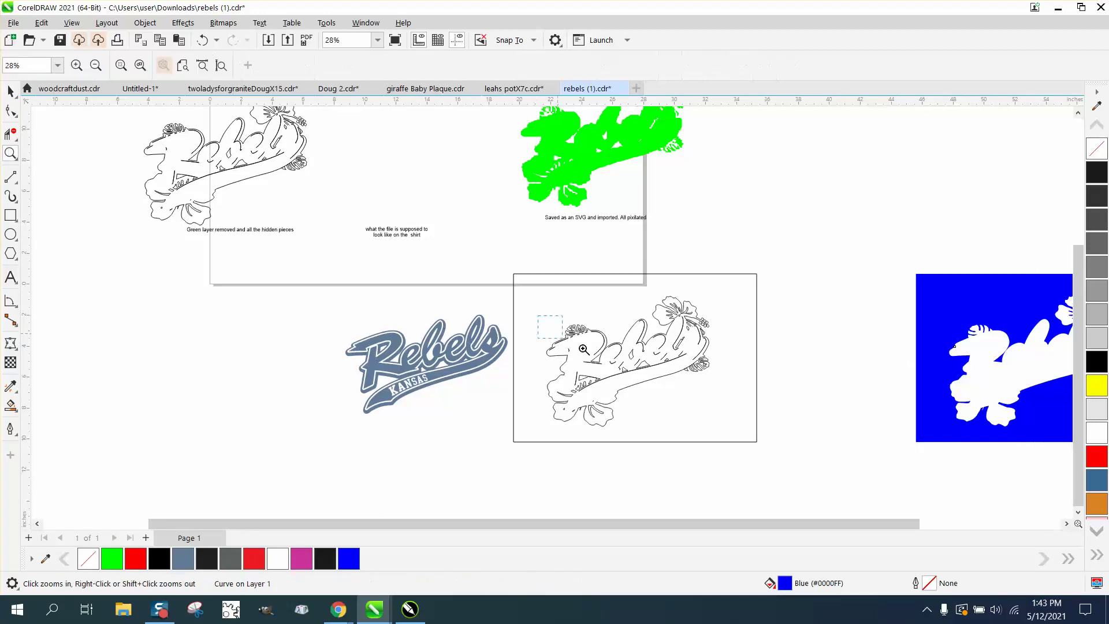
drag(584, 349, 643, 376)
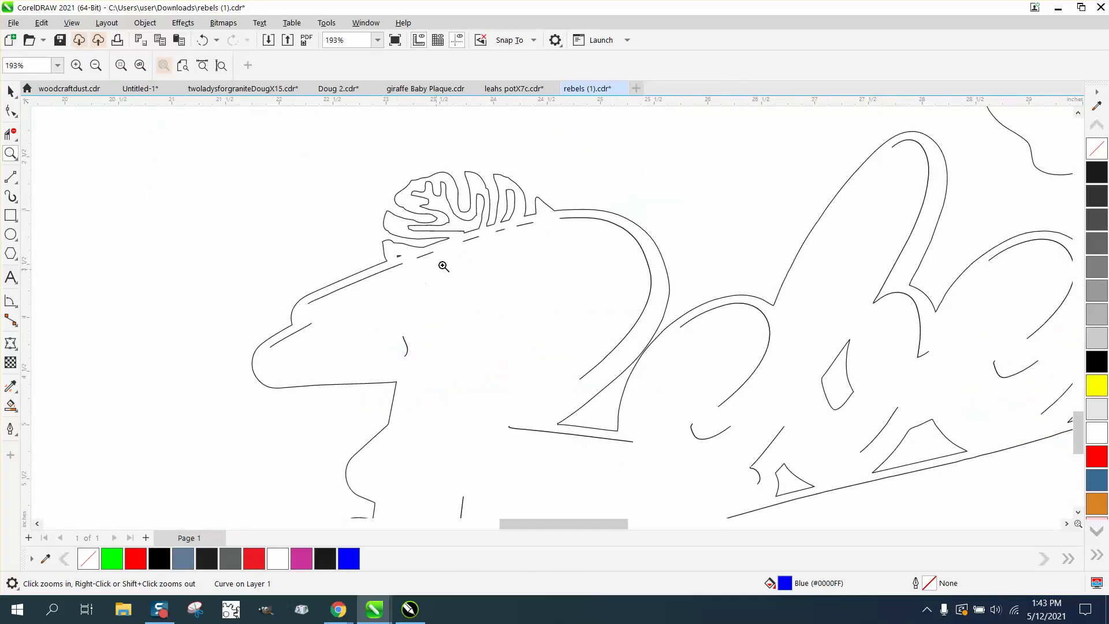
scroll(325, 296, down, 6)
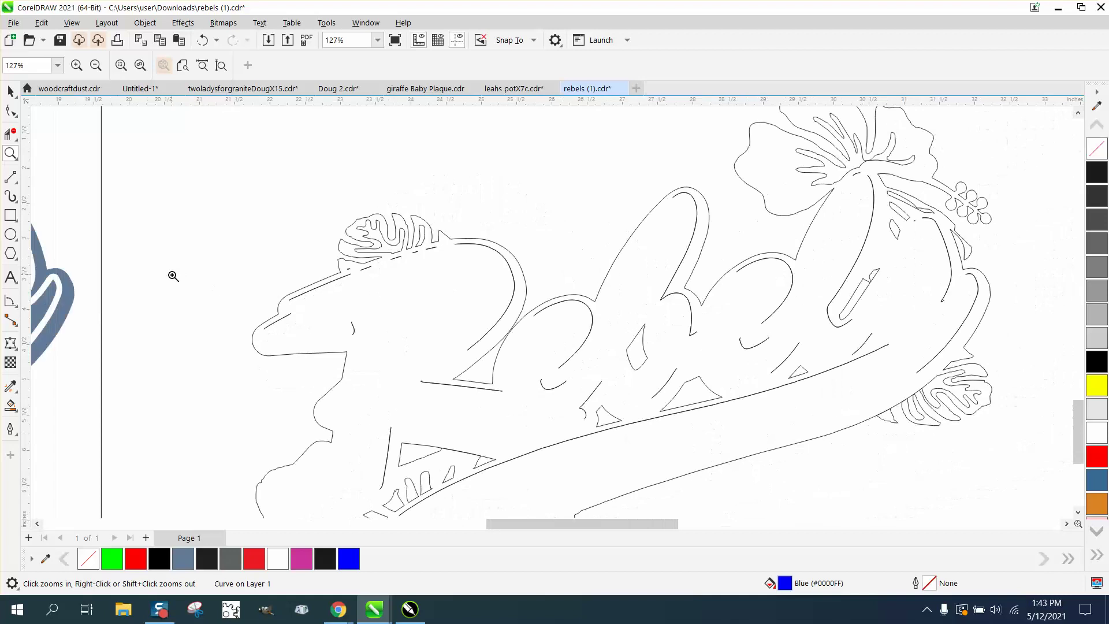
drag(637, 345, 660, 374)
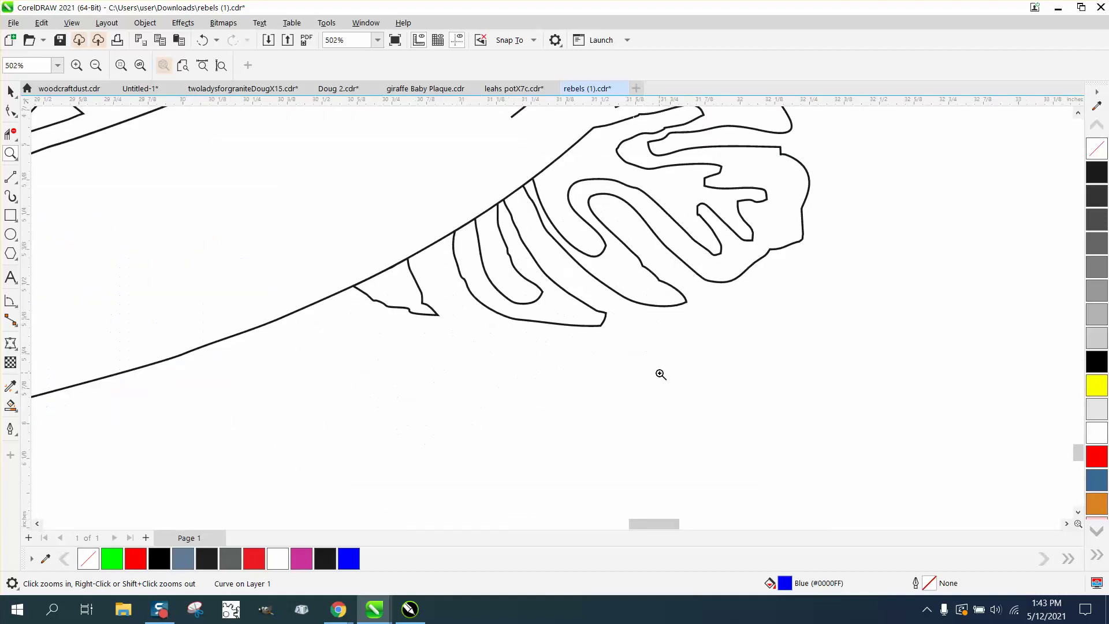
scroll(502, 242, down, 1)
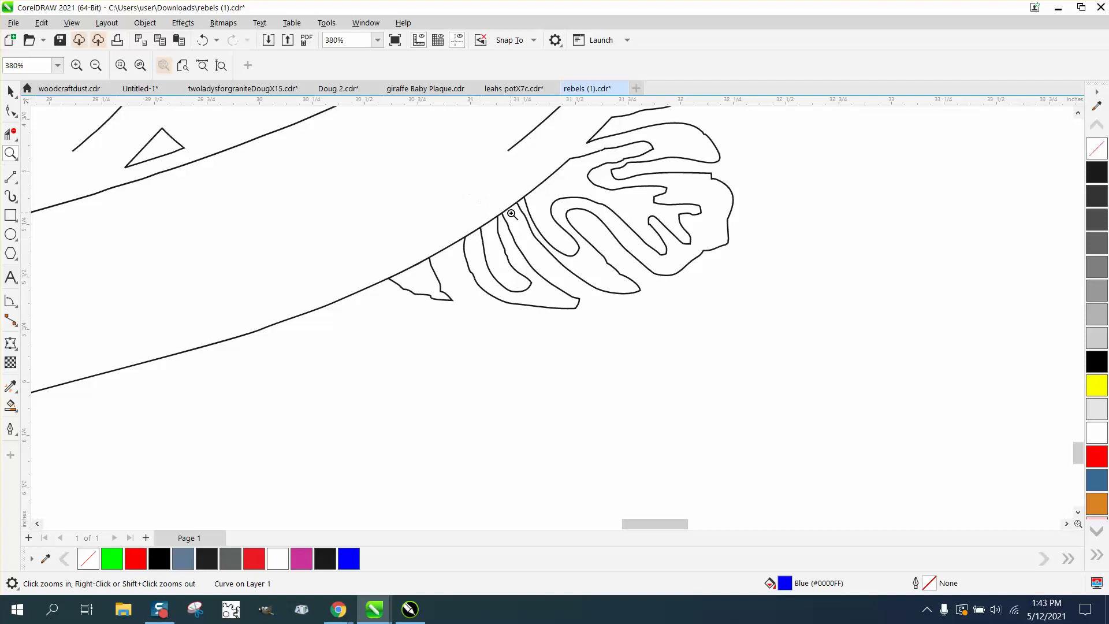
scroll(524, 203, down, 1)
scroll(525, 203, down, 5)
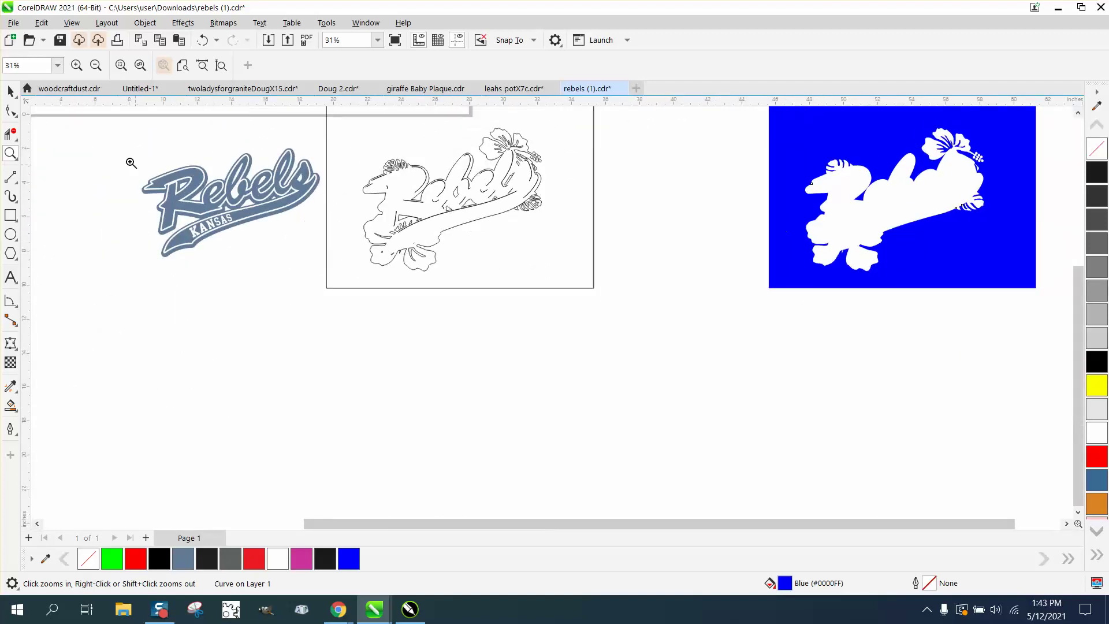
Step: Give the blue panel no fill and a thin dark outline
click(10, 91)
click(801, 183)
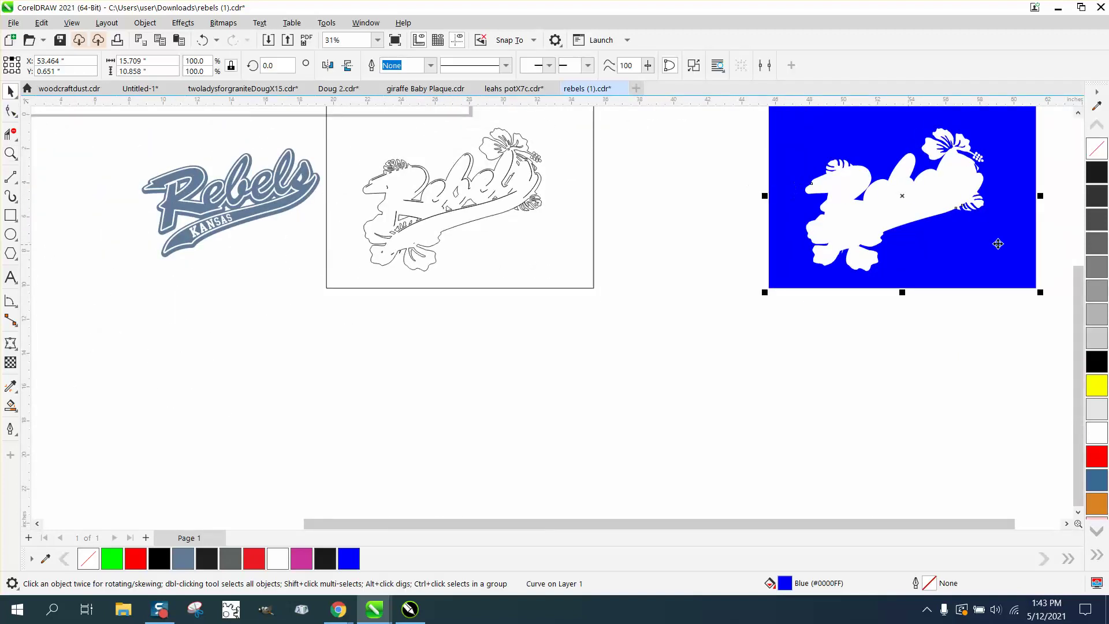
click(1101, 155)
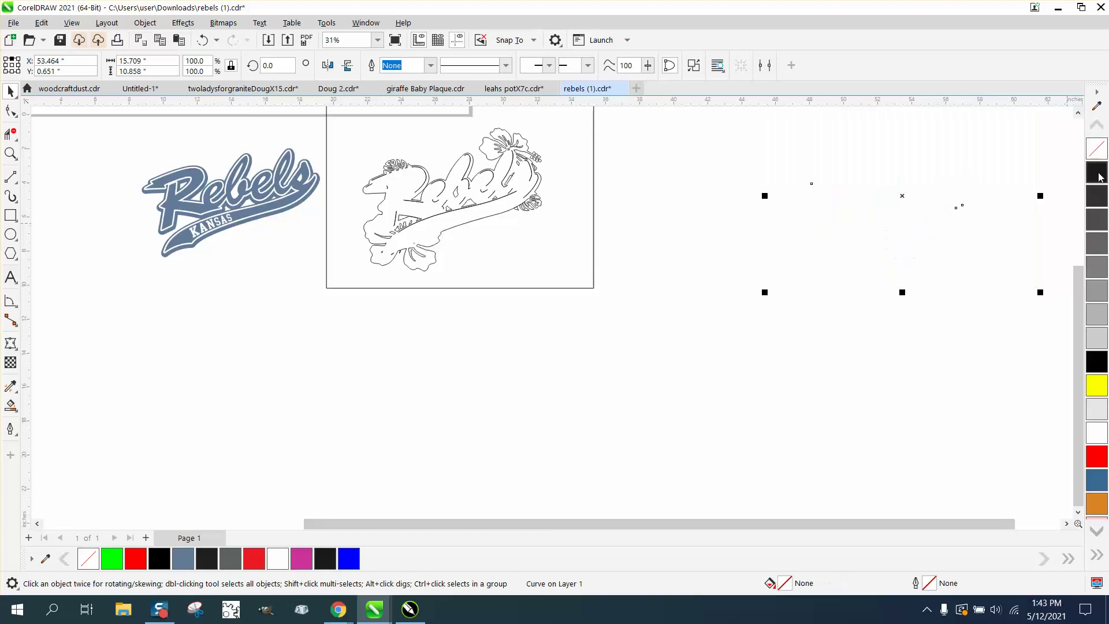
right_click(1100, 171)
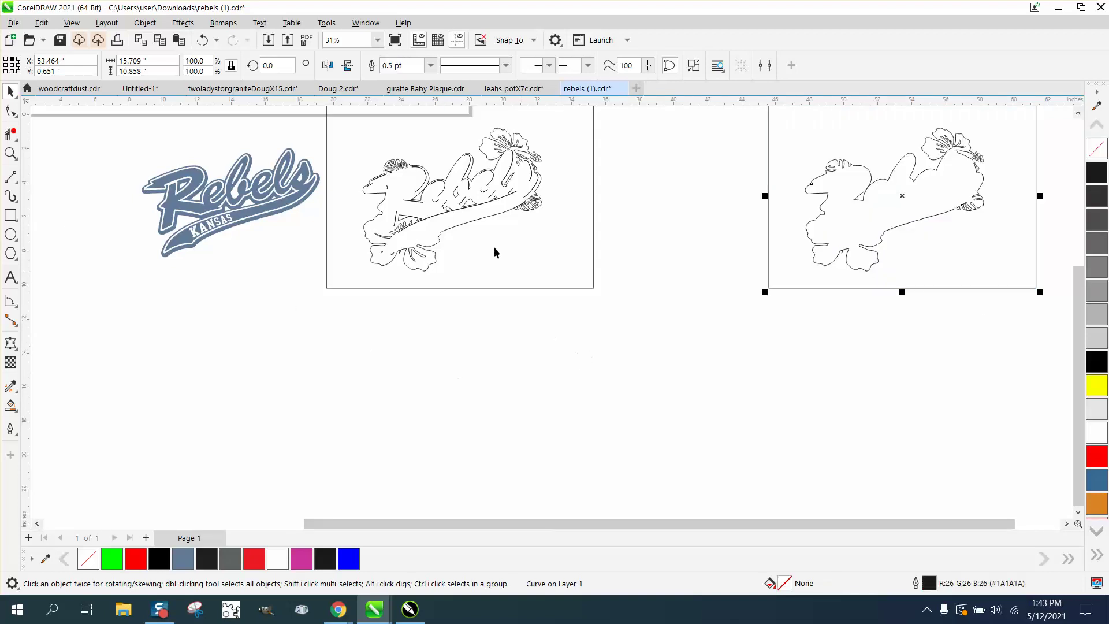
Step: Delete the middle artwork's frame and its outlined drawing
click(481, 218)
key(Delete)
click(480, 212)
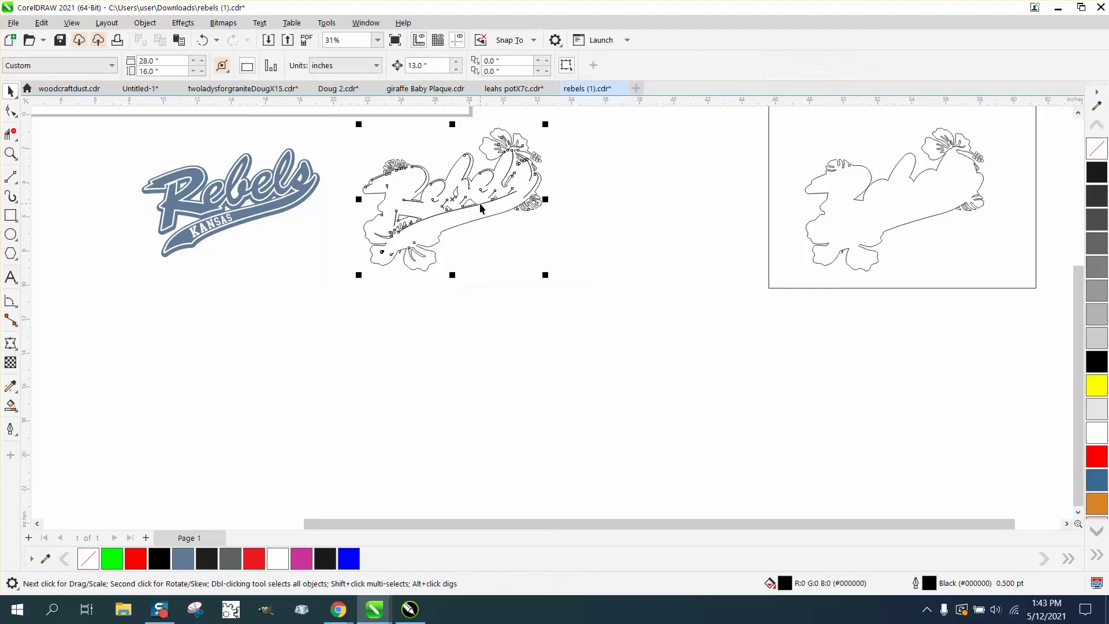
key(Delete)
scroll(771, 202, down, 1)
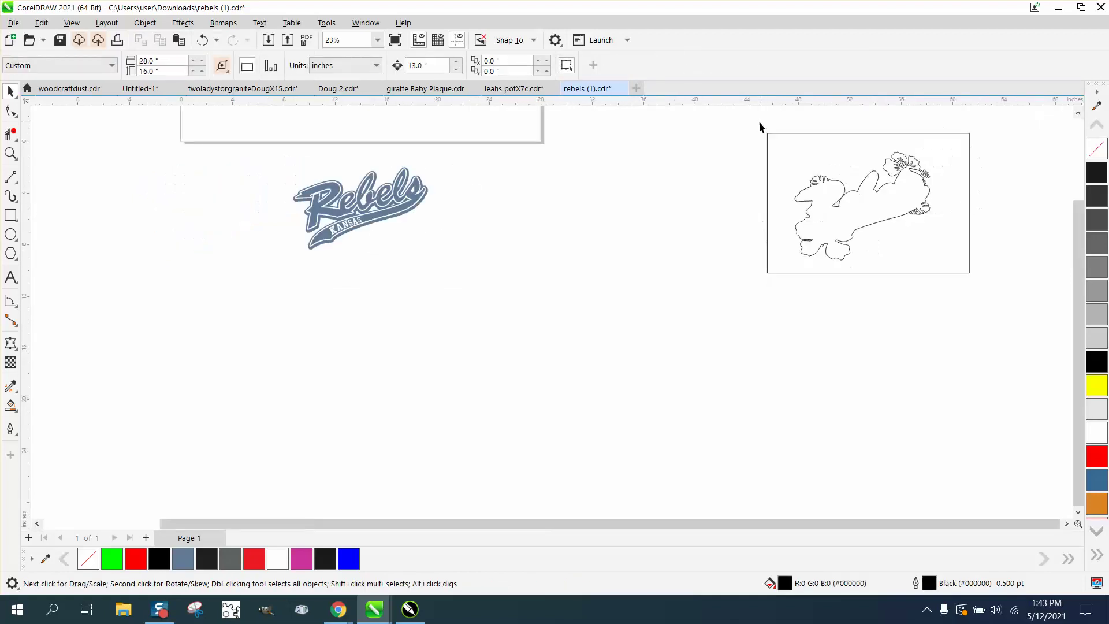
Step: Break apart the hibiscus outline group and delete its rectangle frame
click(770, 136)
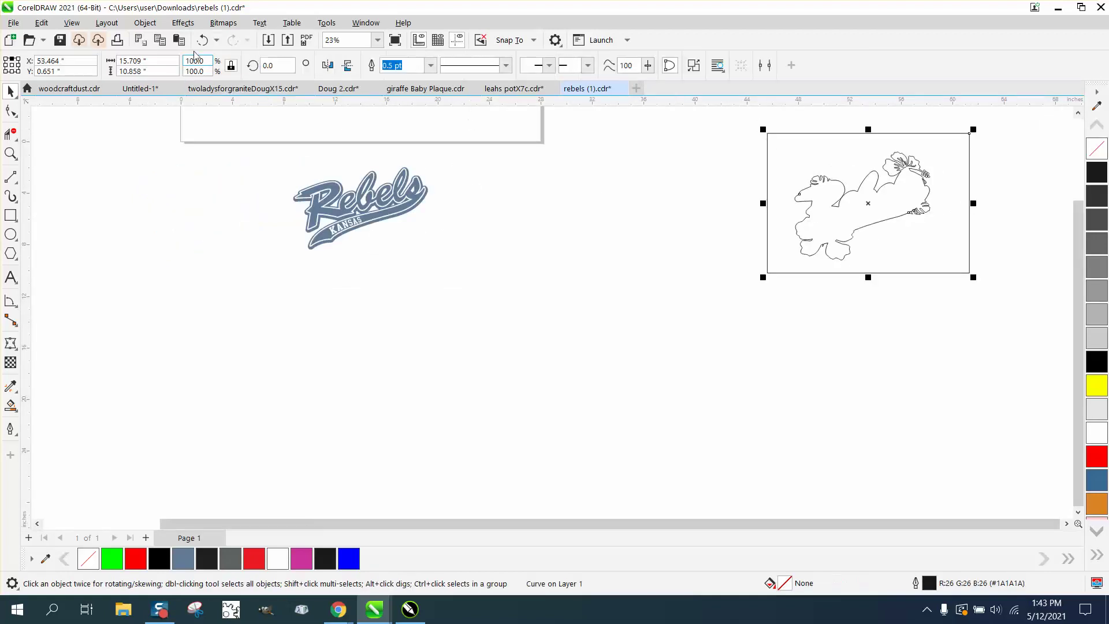
click(145, 22)
click(198, 334)
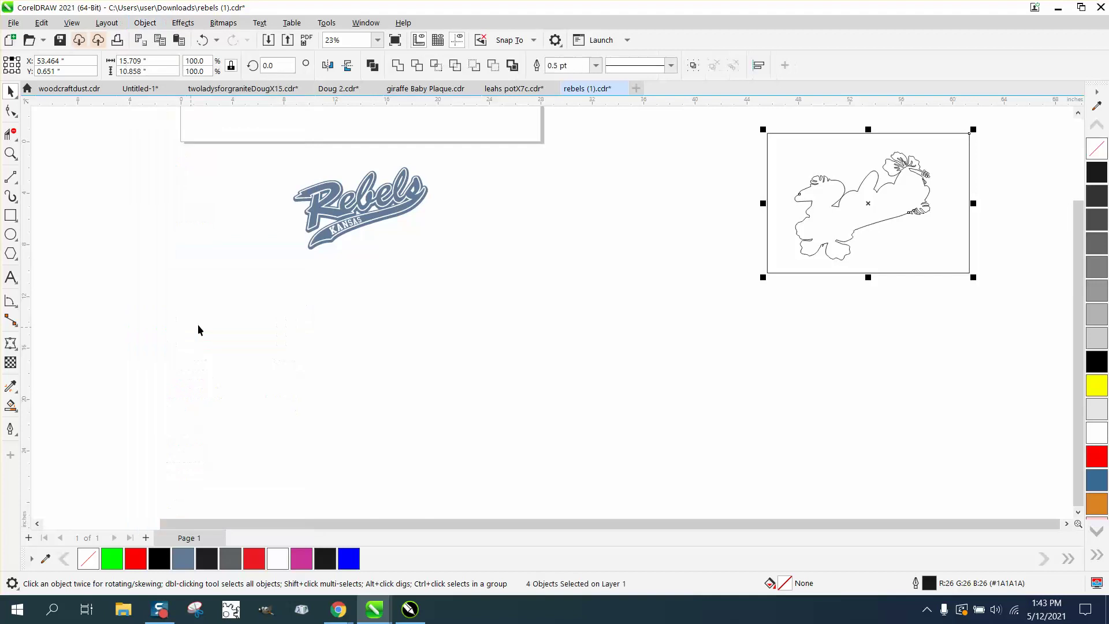
click(735, 259)
click(765, 233)
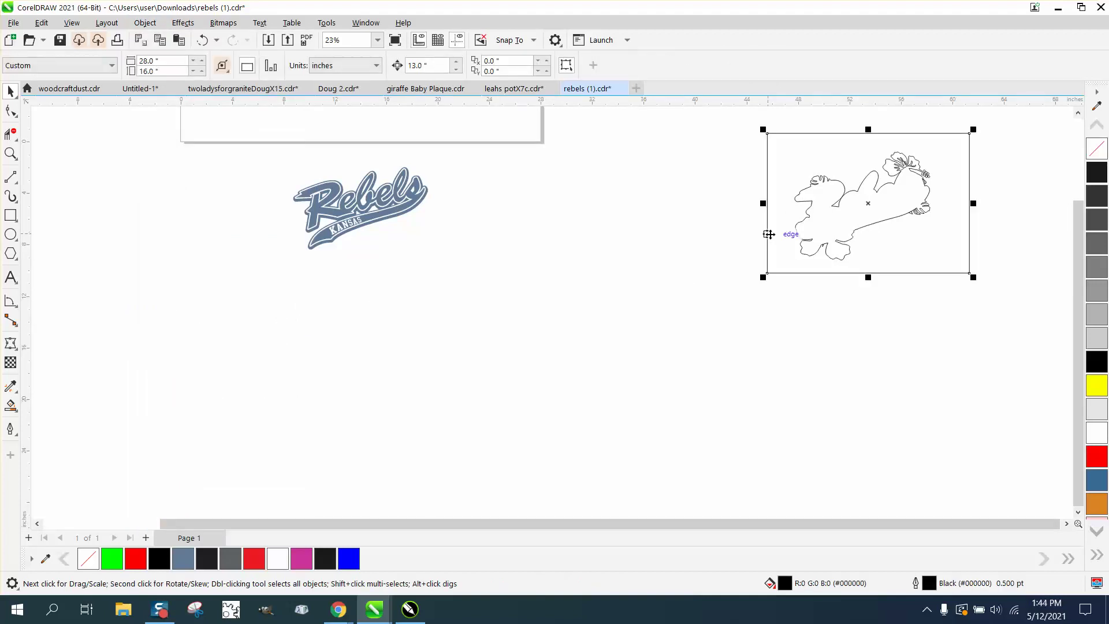
key(Delete)
Step: Move the hibiscus outline pieces left, beside the Rebels logo
drag(919, 269, 921, 270)
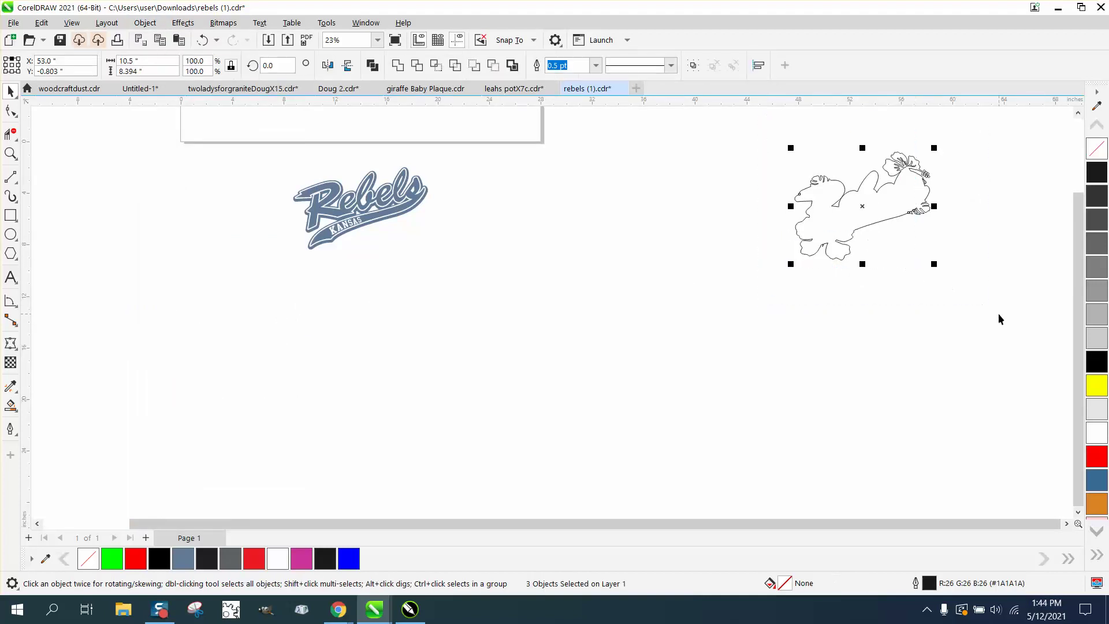
key(Left)
key(Left)
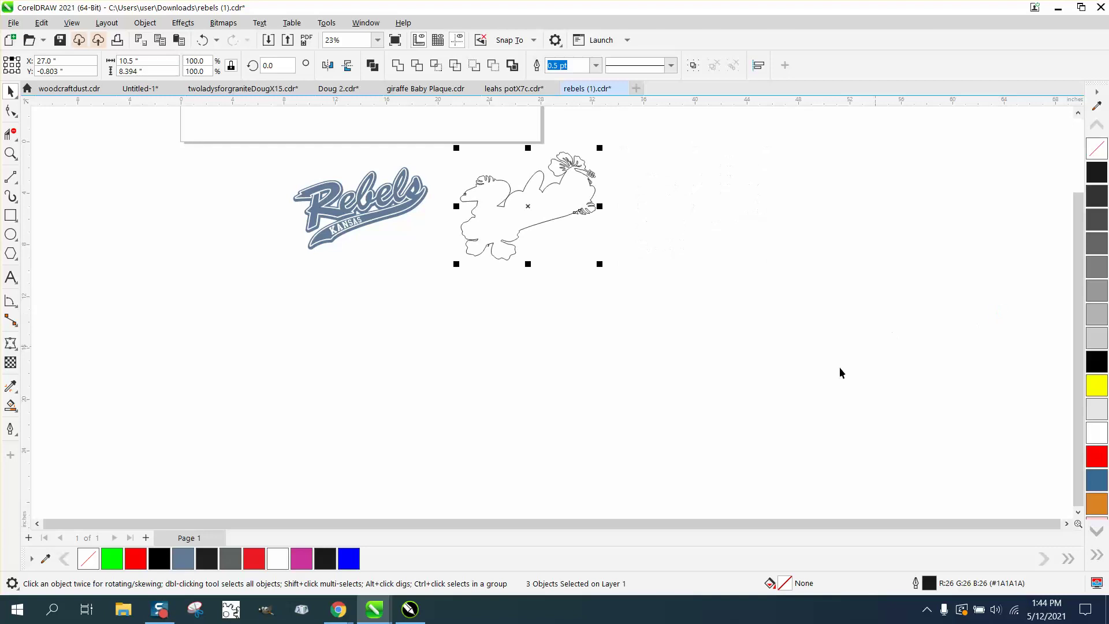
scroll(394, 338, down, 1)
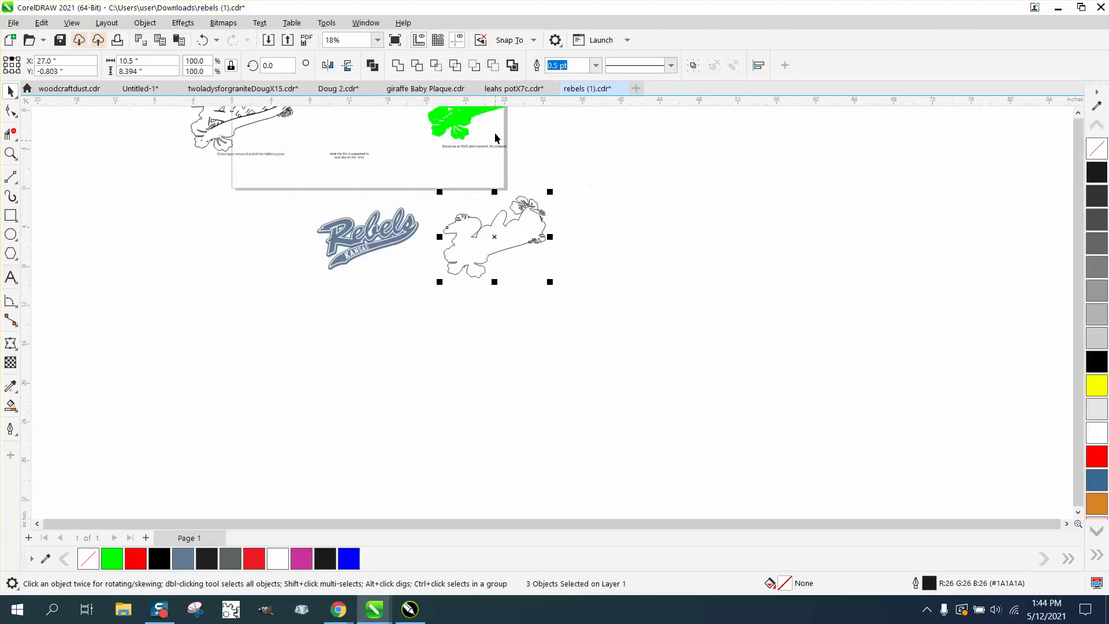
Step: Move the pixelated copy aside and Smart Fill the hibiscus outline with its eyedropped green
click(585, 151)
drag(585, 151, 571, 139)
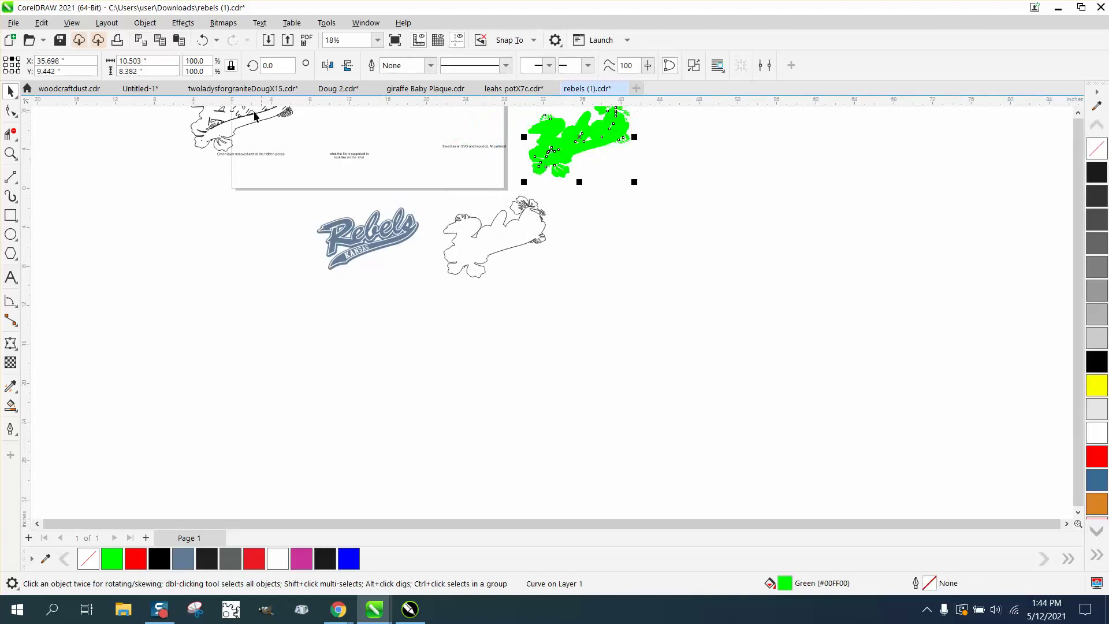
click(17, 416)
click(58, 421)
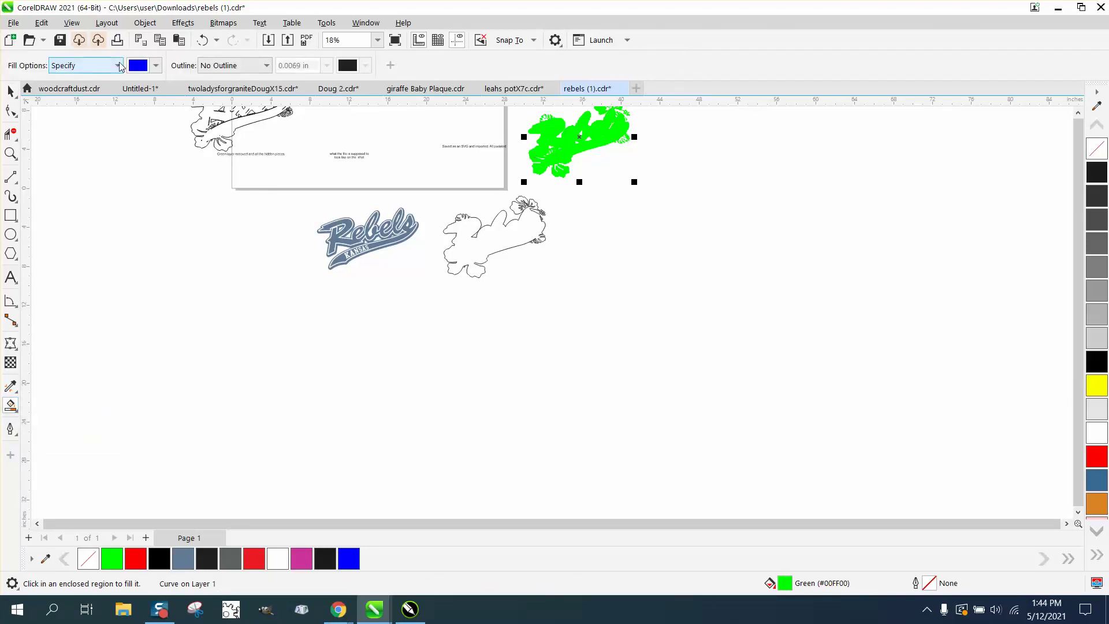
click(156, 65)
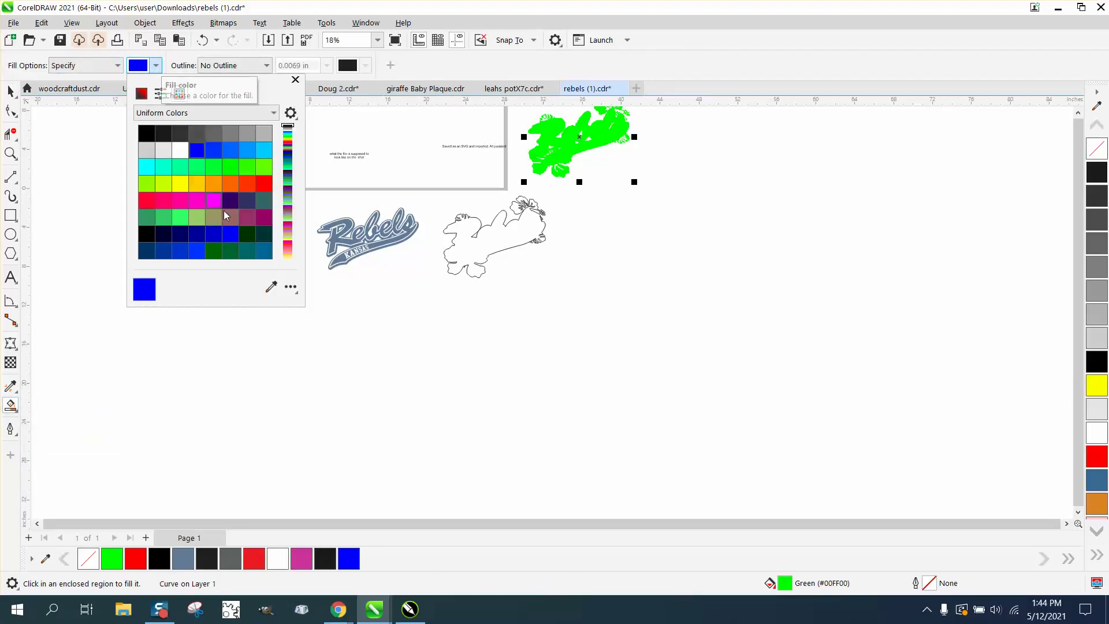
click(271, 287)
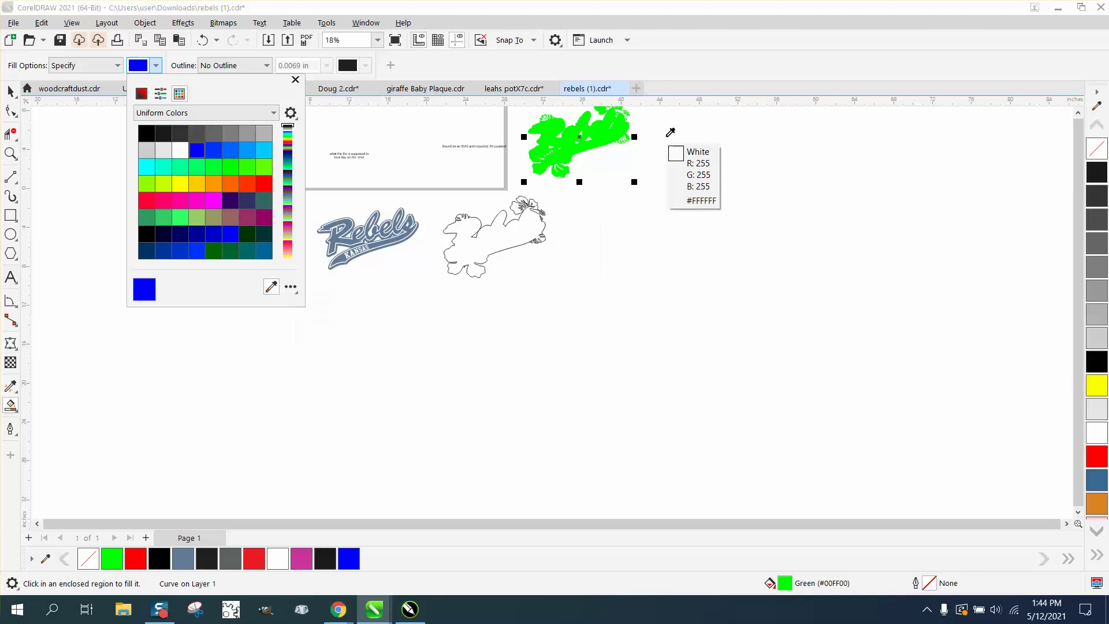
click(616, 129)
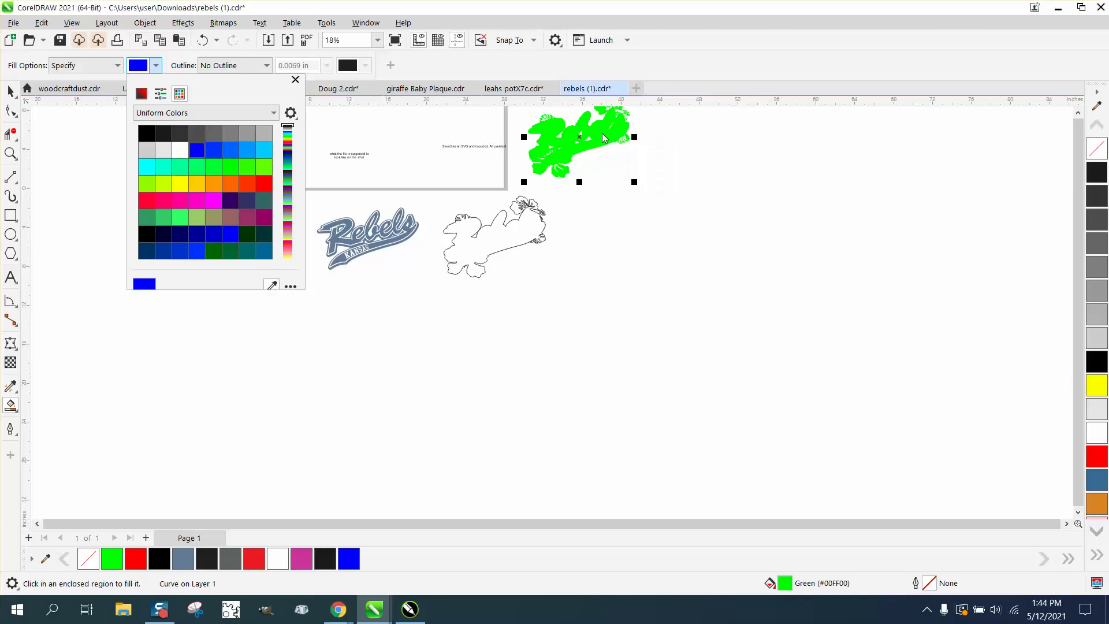
click(520, 237)
Step: Zoom in and Smart Fill the missed leaf region green as well
key(z)
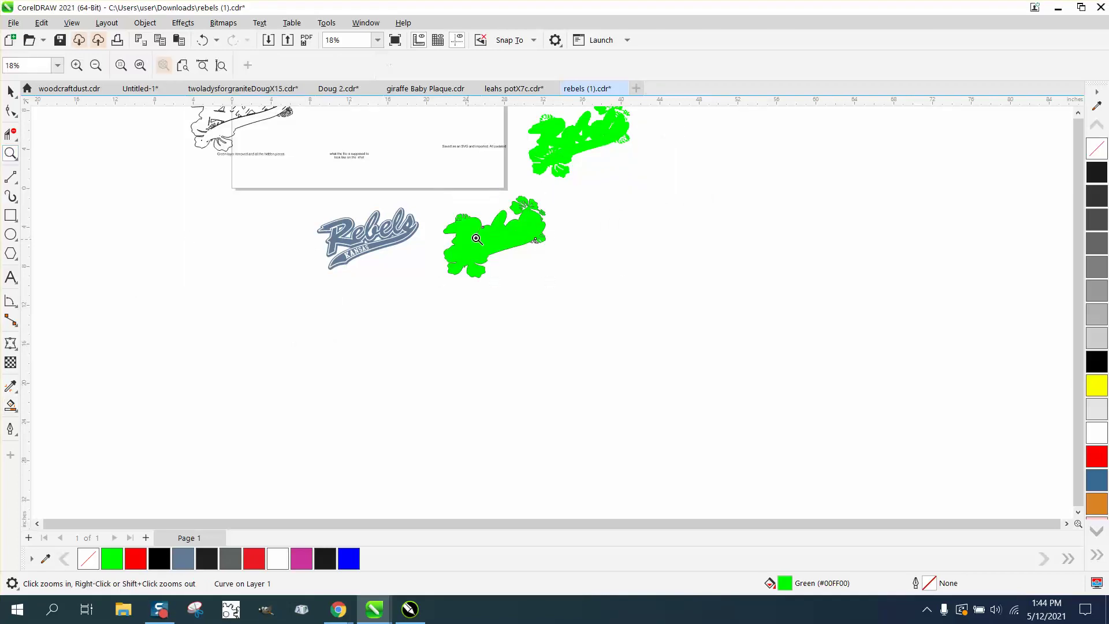
drag(494, 207, 561, 258)
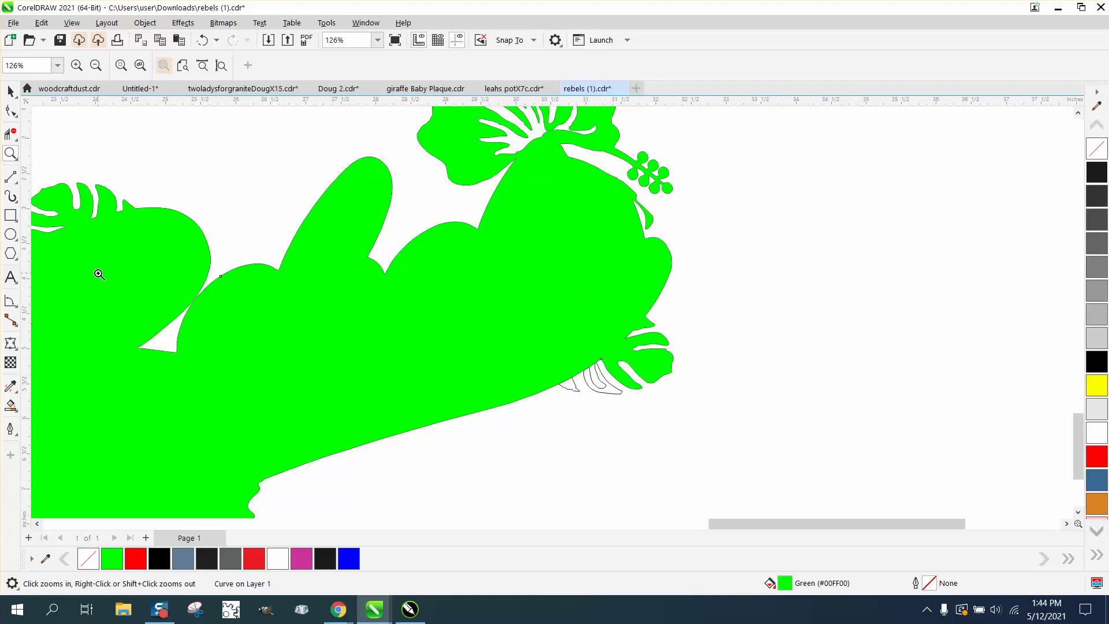
click(11, 407)
click(612, 391)
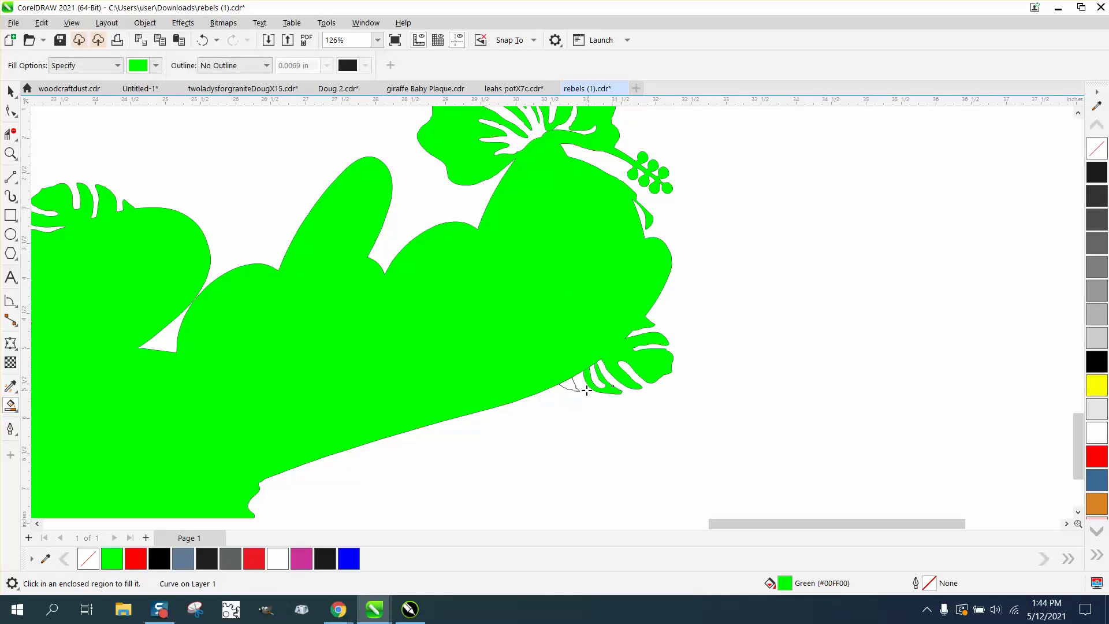
Step: Remove the outlines from the six green silhouette pieces and nudge them left toward the logo
scroll(548, 409, down, 4)
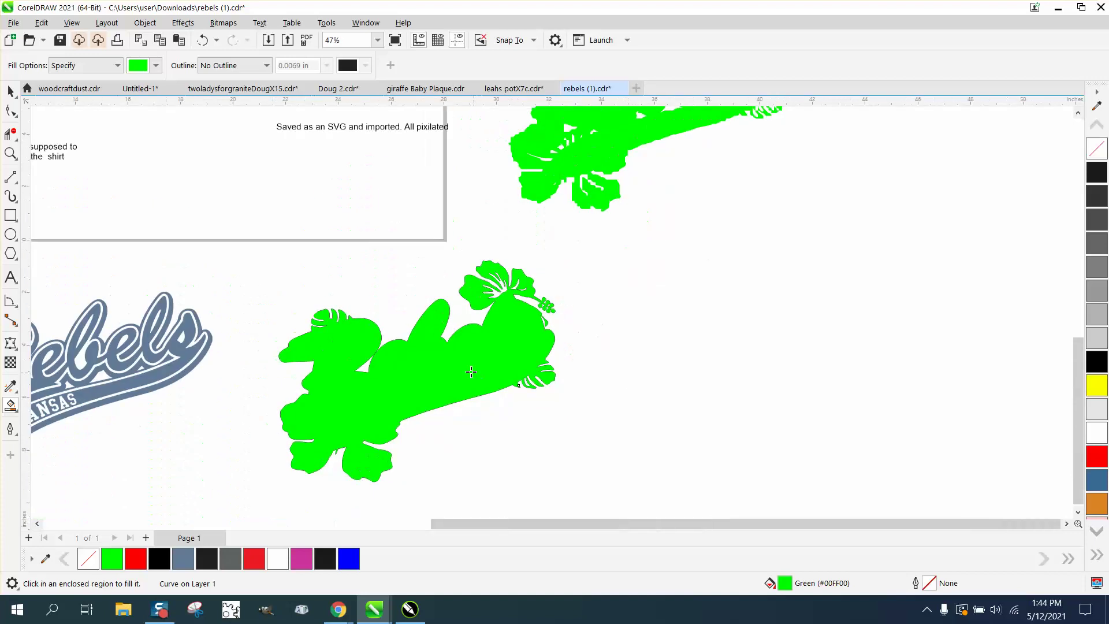
click(11, 91)
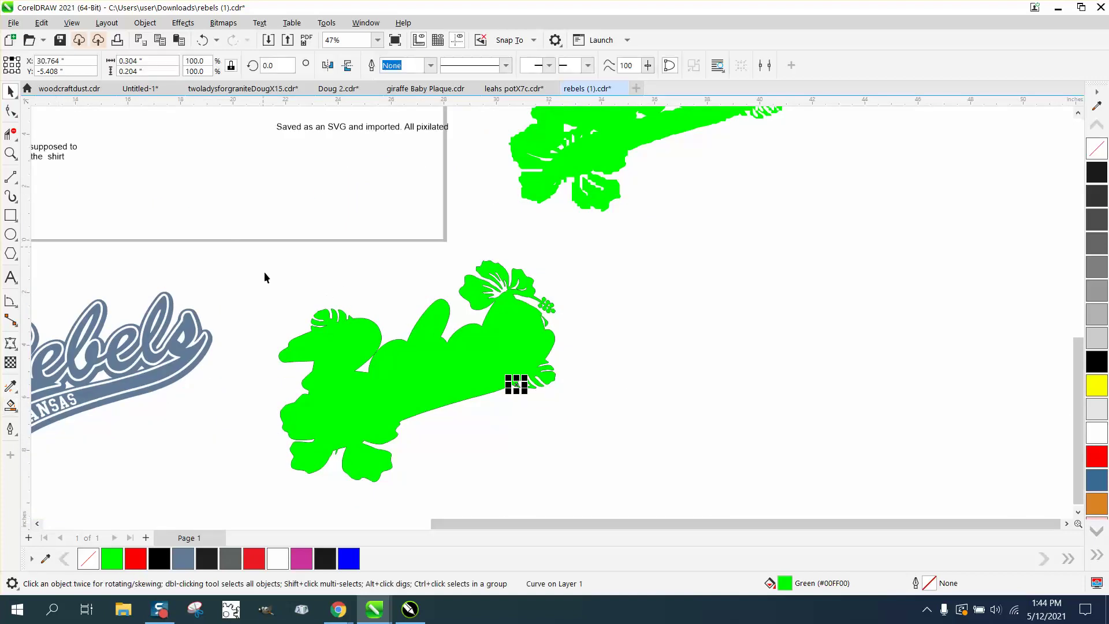
drag(265, 271, 621, 507)
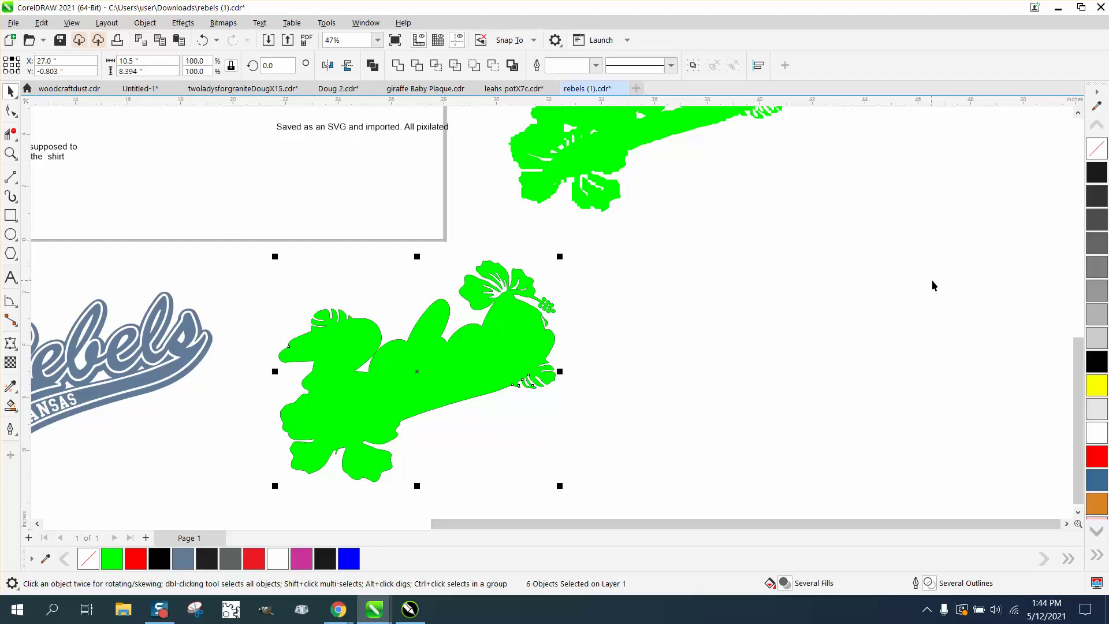
key(Right)
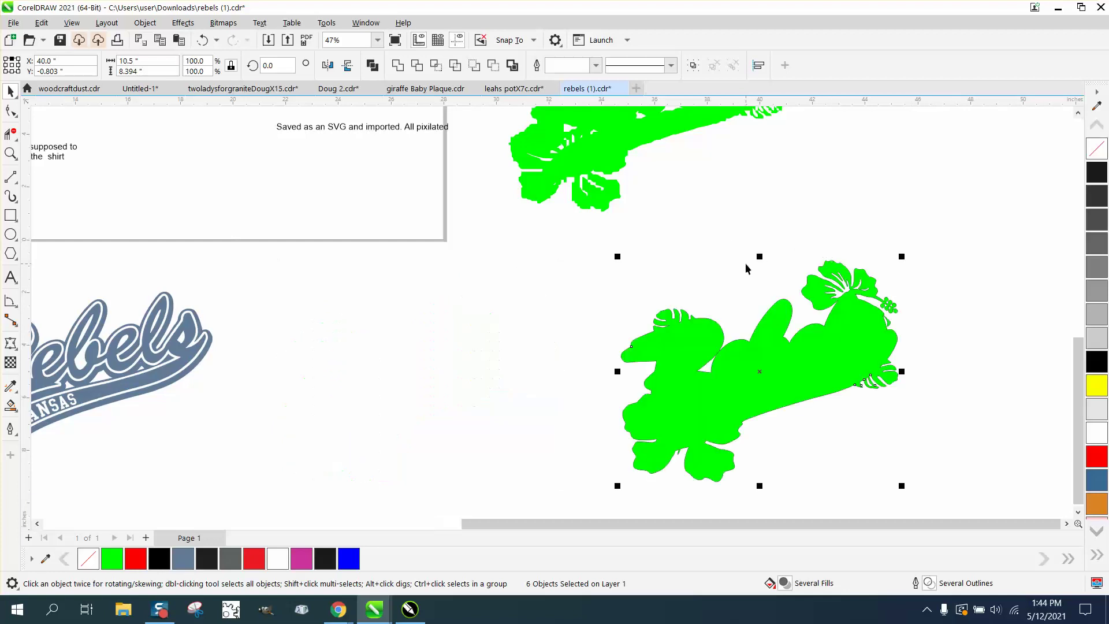
click(1097, 149)
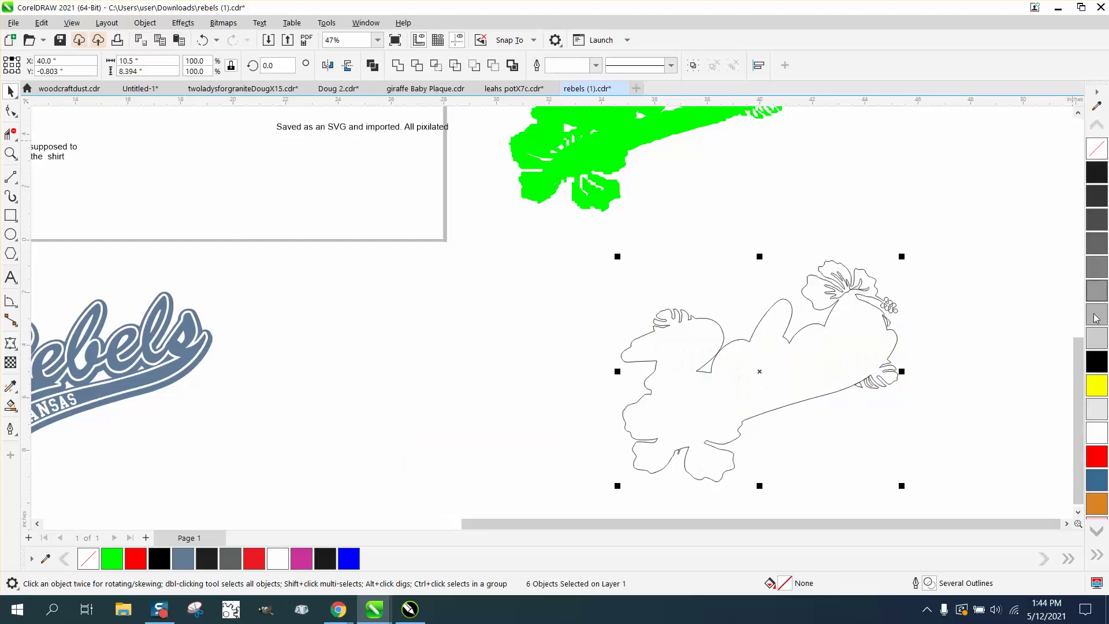
click(202, 40)
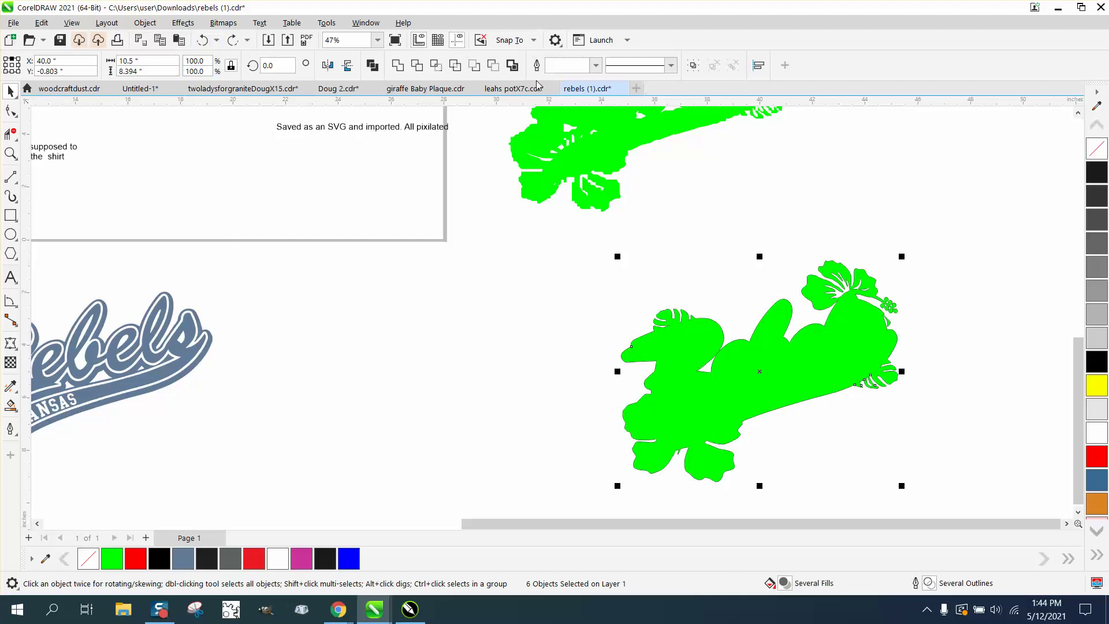
right_click(1100, 152)
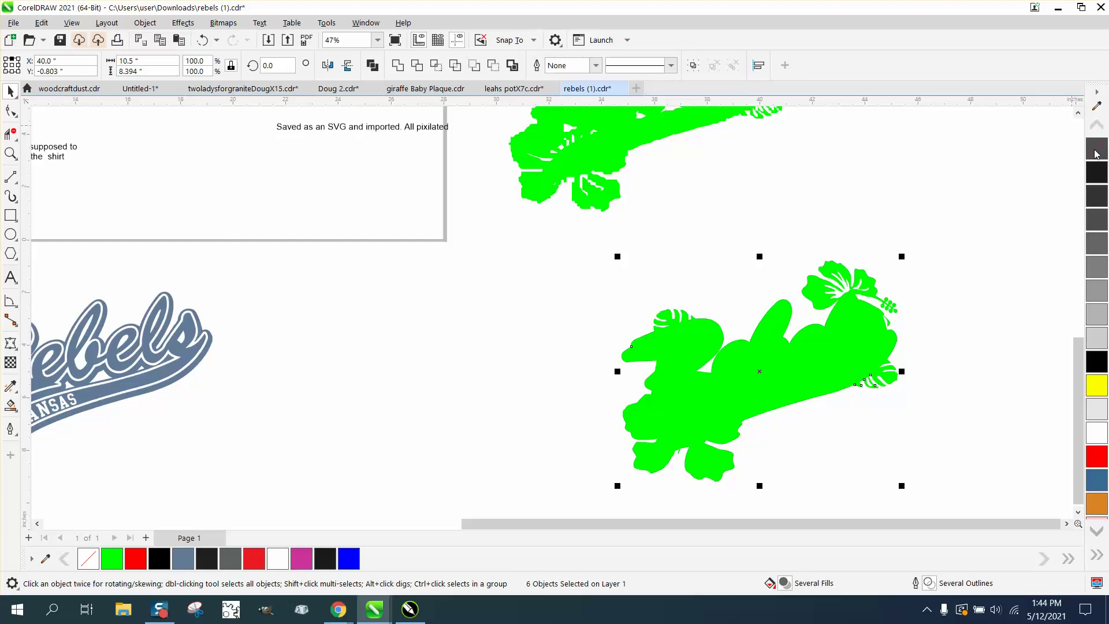
key(Left)
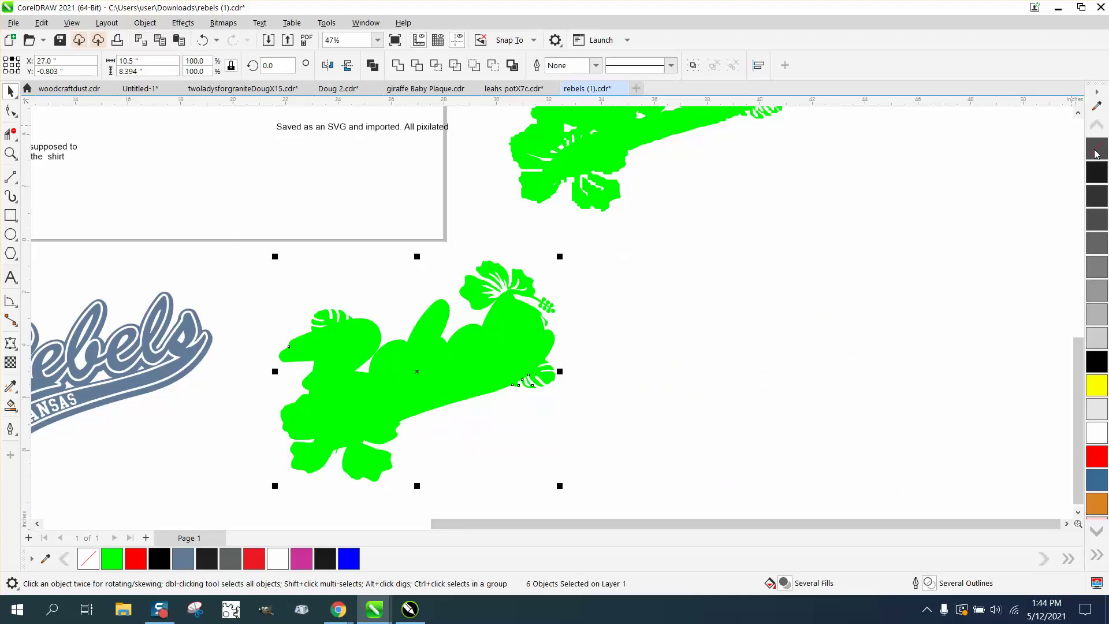
key(Left)
Step: Send the green hibiscus flowers To Back of Page, behind the blue Rebels Kansas lettering
scroll(865, 184, down, 1)
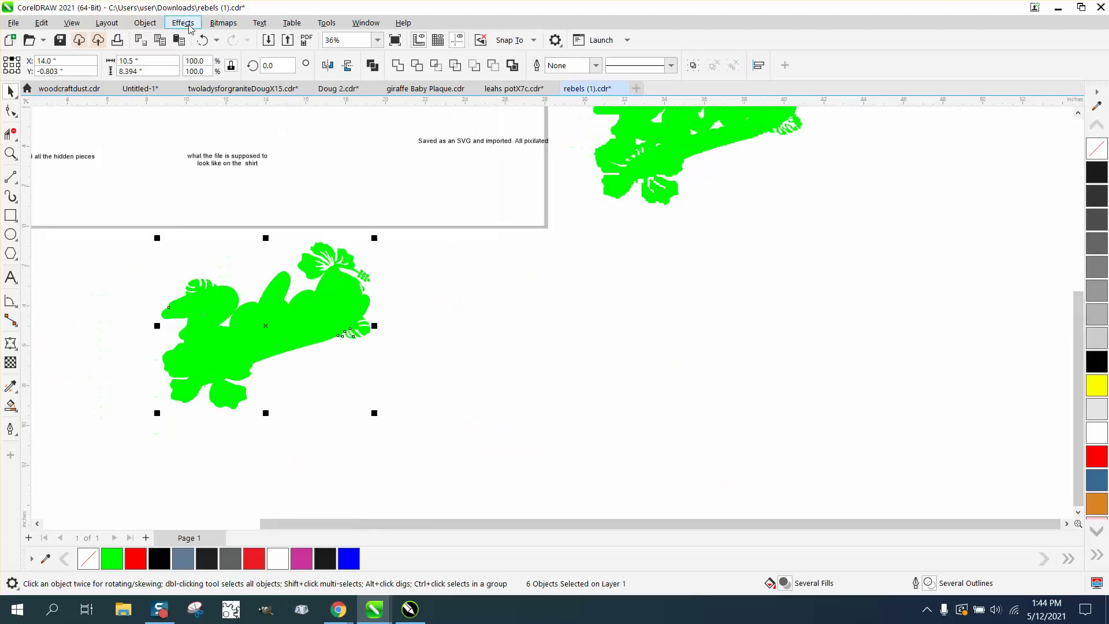
click(145, 23)
mouse_move(167, 248)
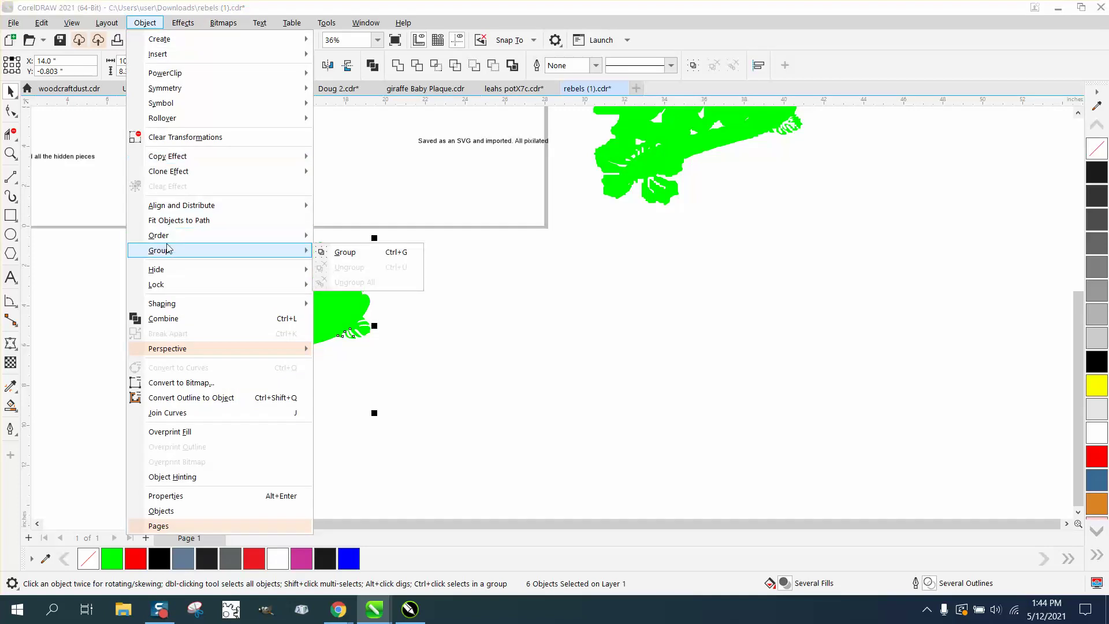
click(345, 257)
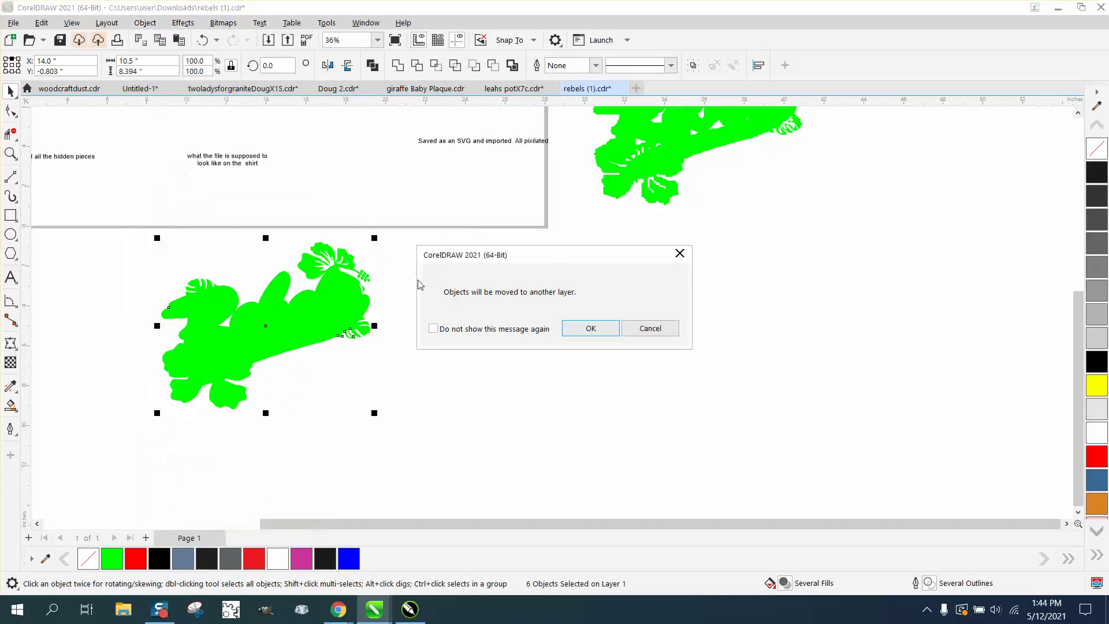
click(633, 332)
click(145, 23)
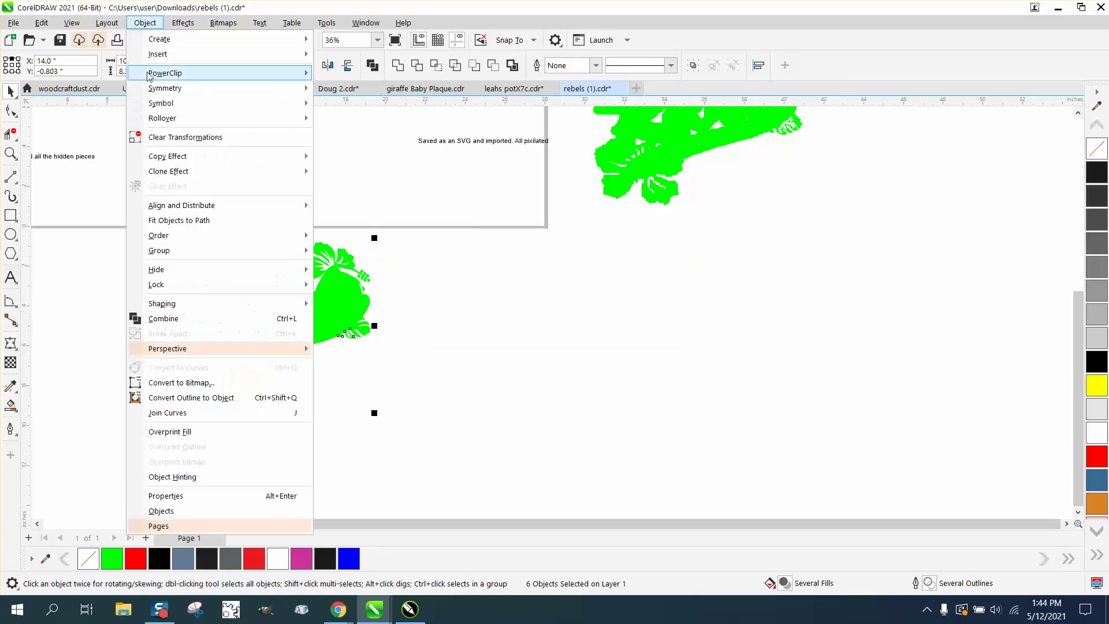
mouse_move(165, 237)
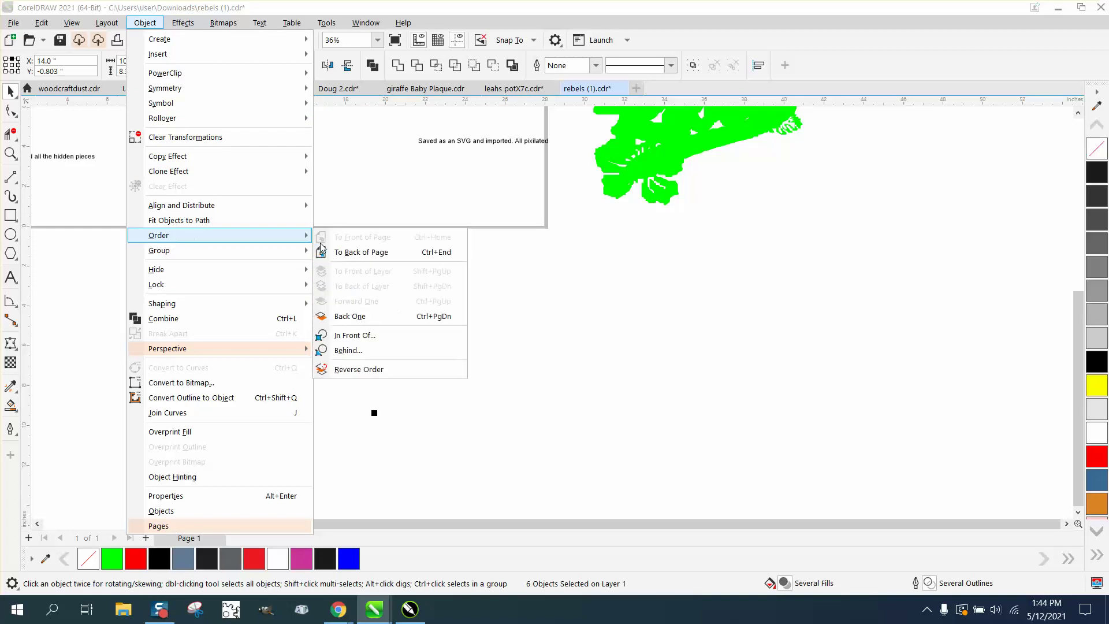
click(332, 252)
click(590, 329)
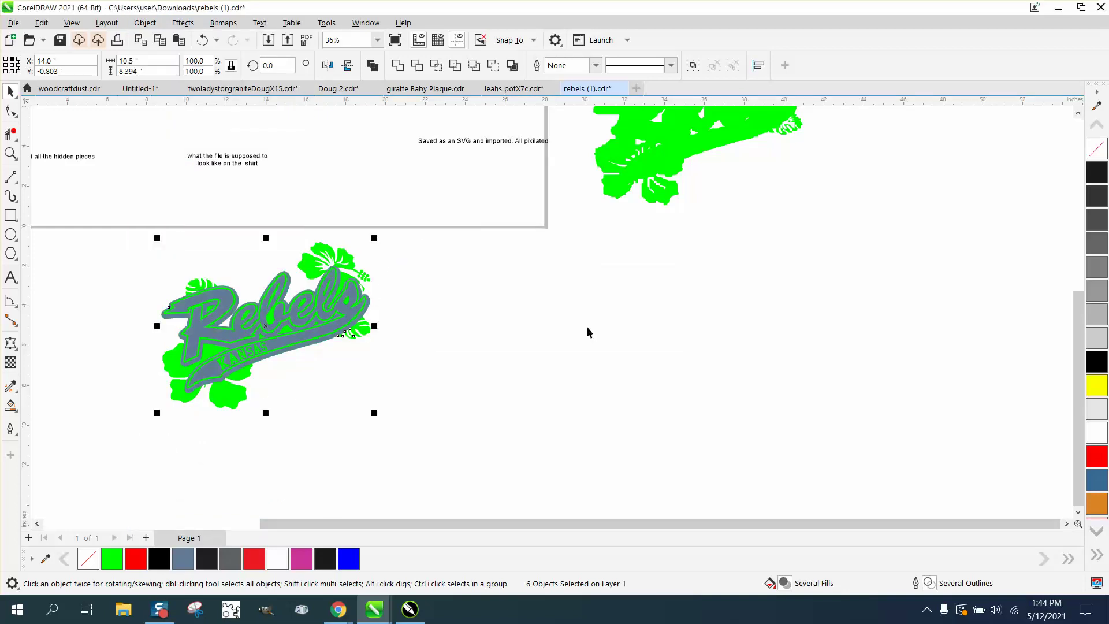
Step: Zoom in to inspect the green flower leaves around the Rebels lettering
scroll(399, 338, down, 3)
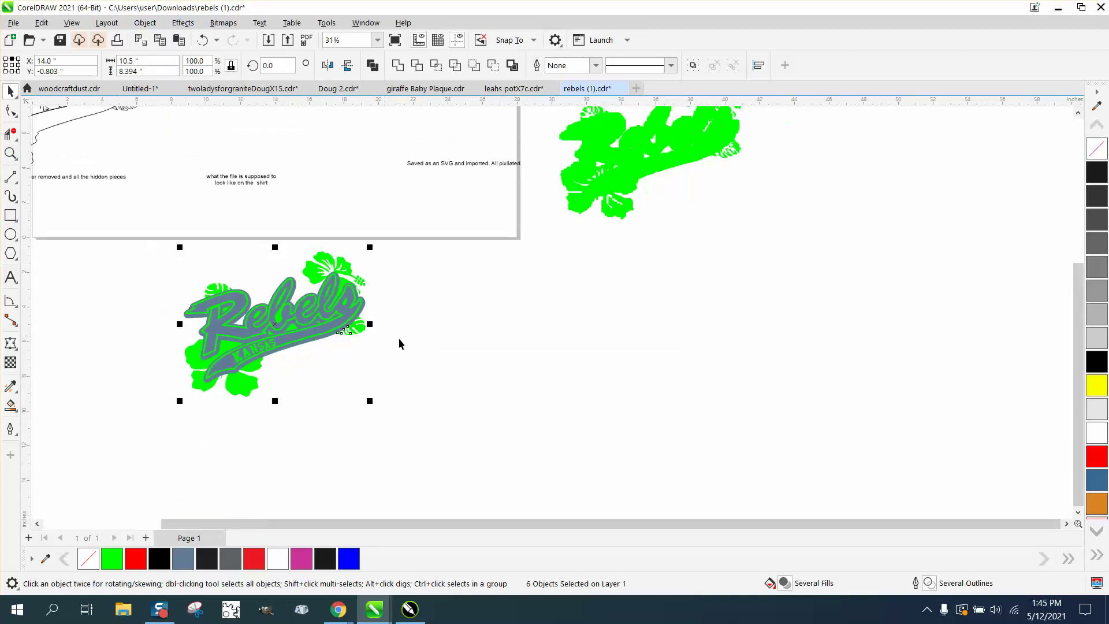
click(11, 155)
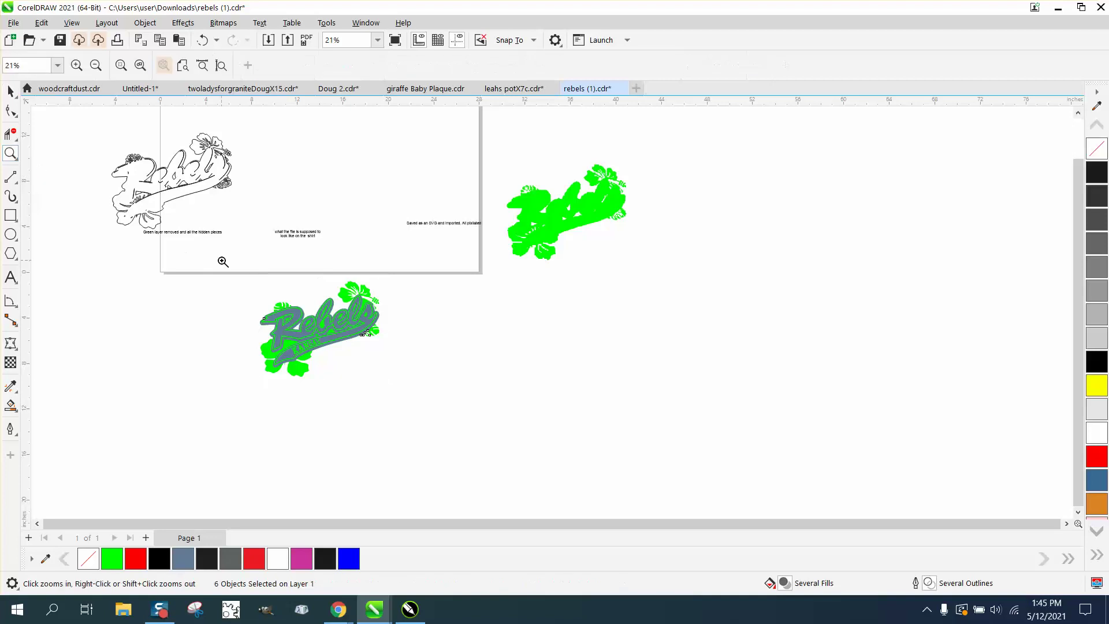
drag(234, 270, 485, 365)
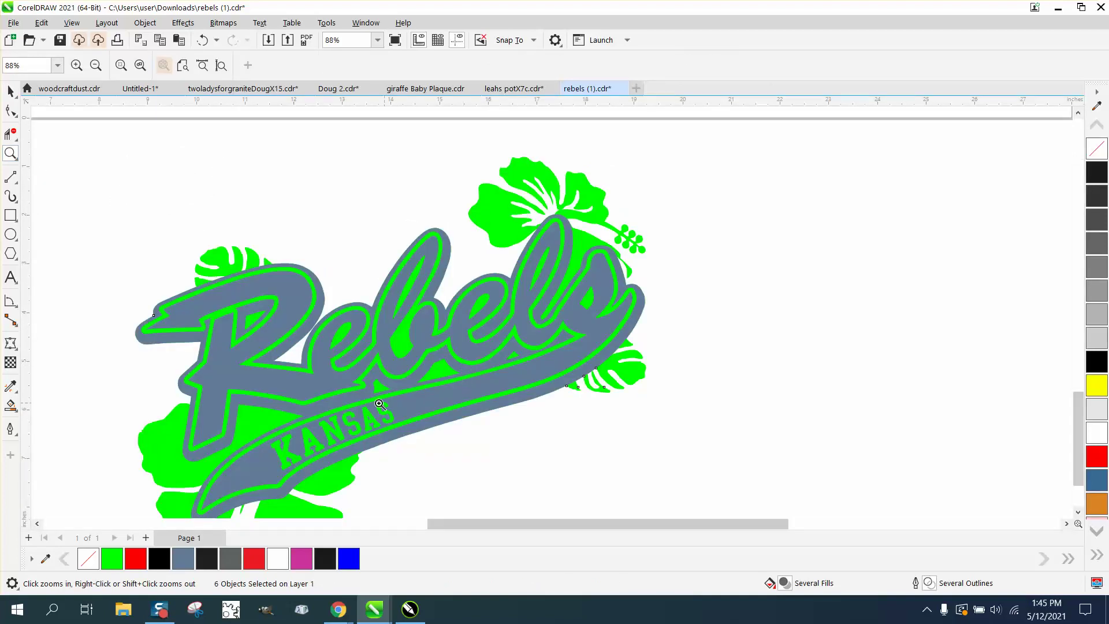
scroll(334, 383, down, 1)
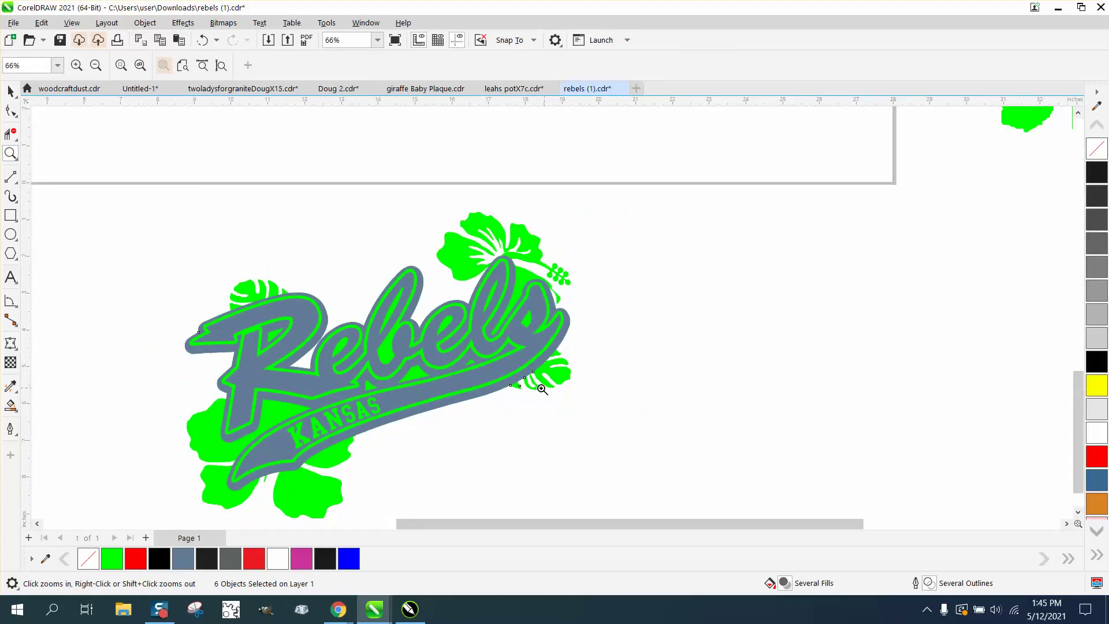
drag(504, 363, 574, 393)
scroll(559, 405, down, 4)
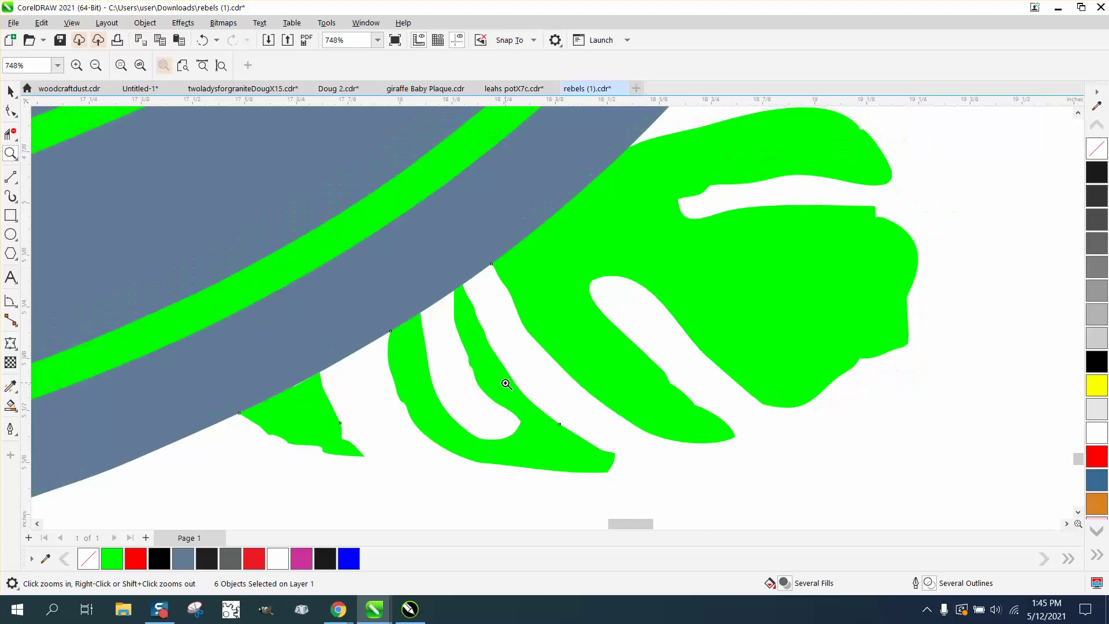
scroll(653, 361, down, 4)
scroll(588, 354, down, 6)
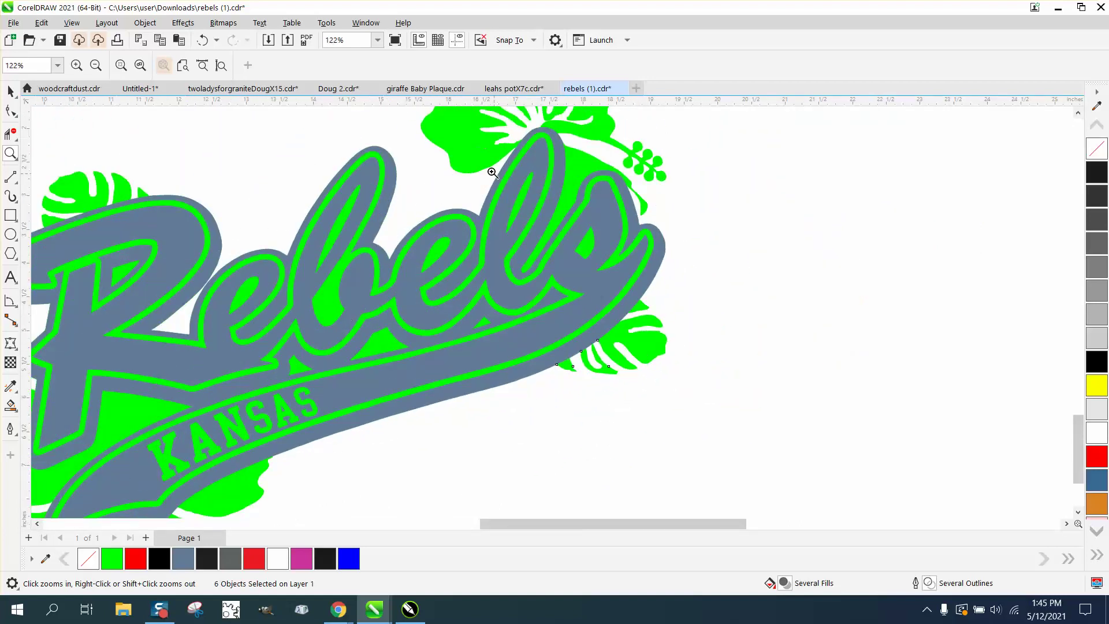
scroll(492, 199, down, 1)
drag(142, 160, 193, 217)
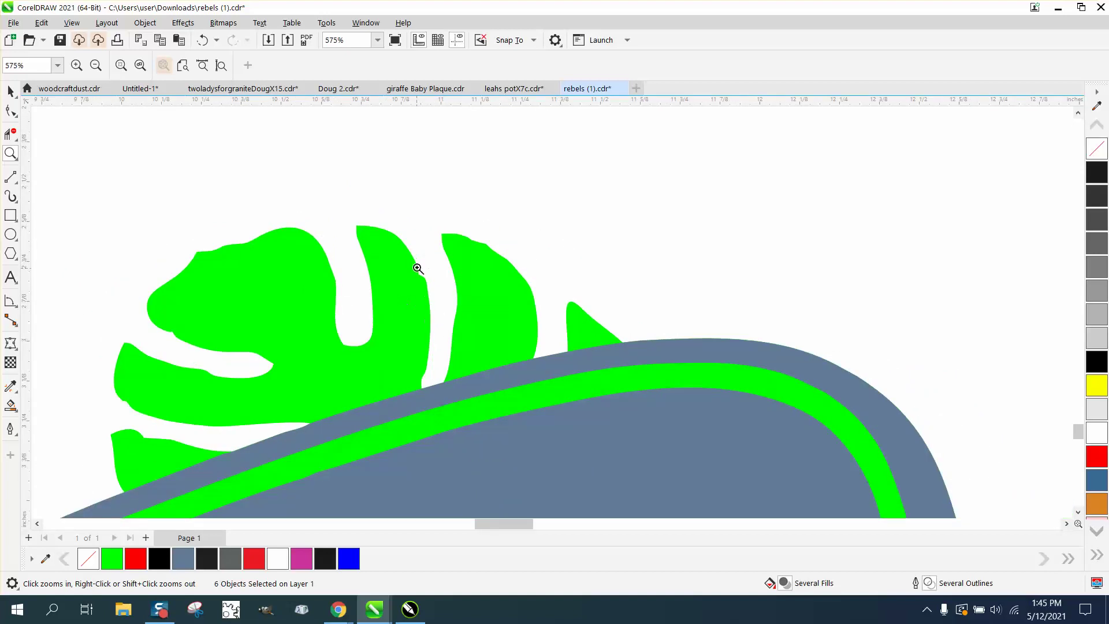
scroll(417, 267, down, 8)
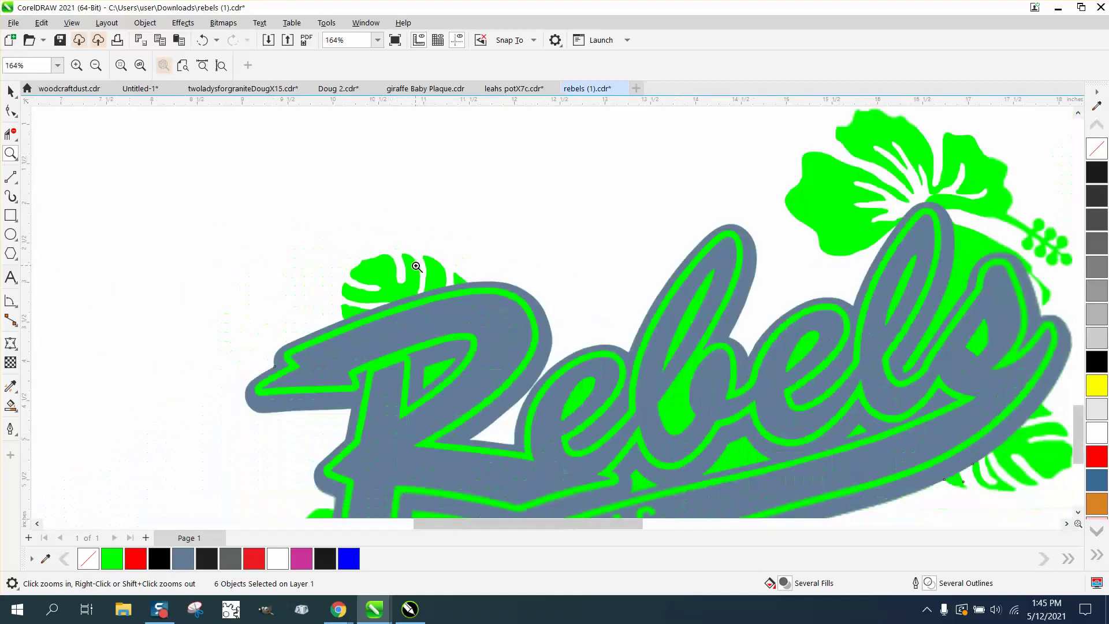
scroll(417, 267, down, 5)
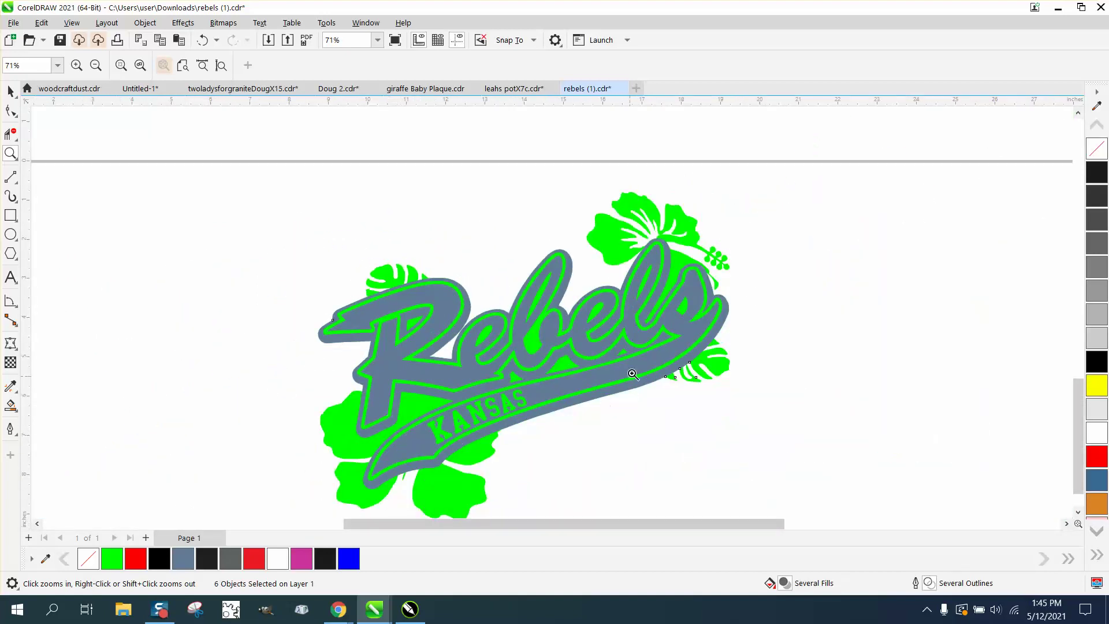
drag(676, 345, 777, 399)
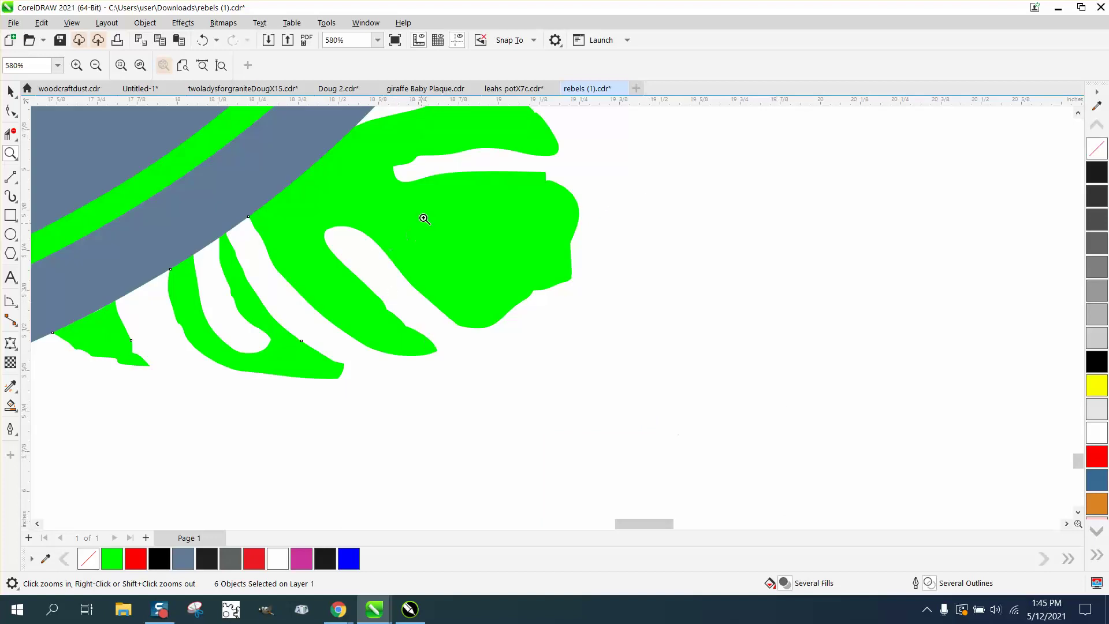
scroll(570, 257, down, 8)
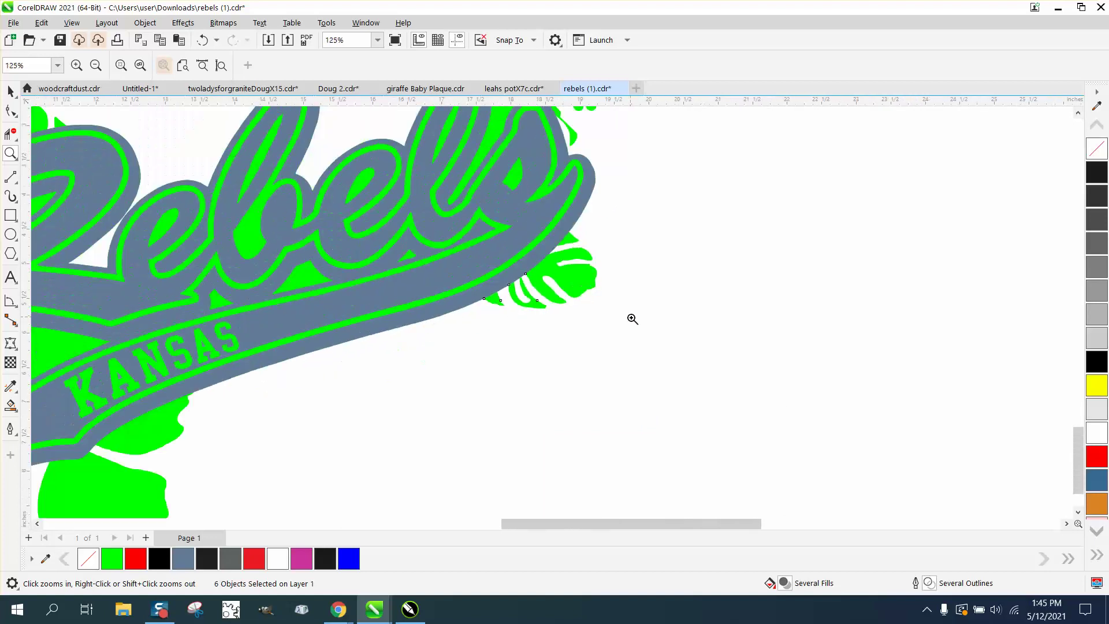
scroll(485, 193, down, 3)
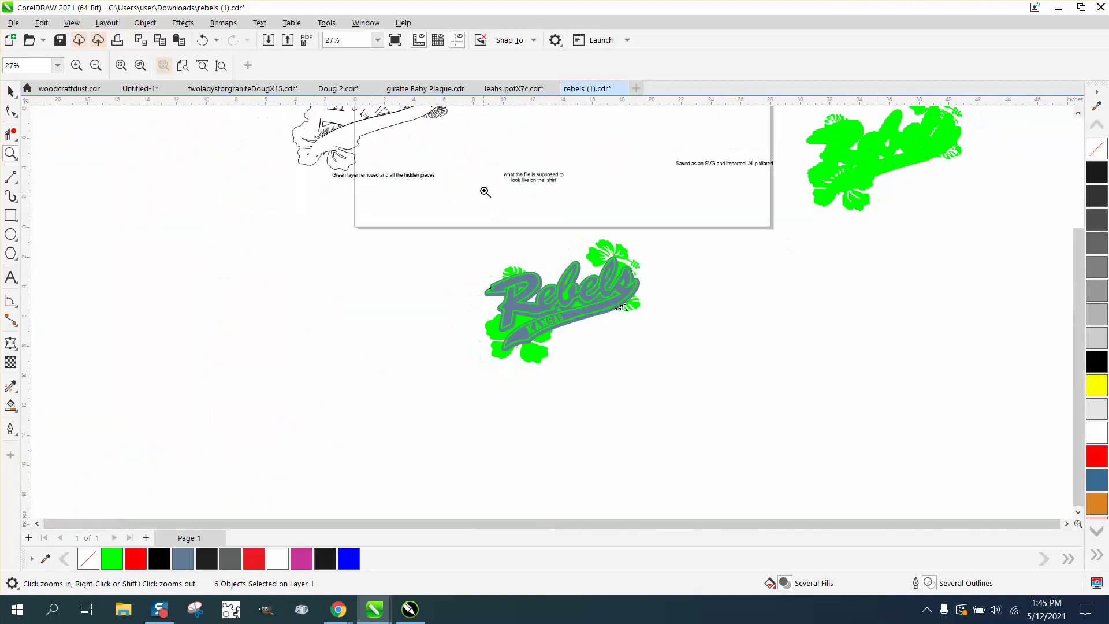
scroll(448, 117, up, 7)
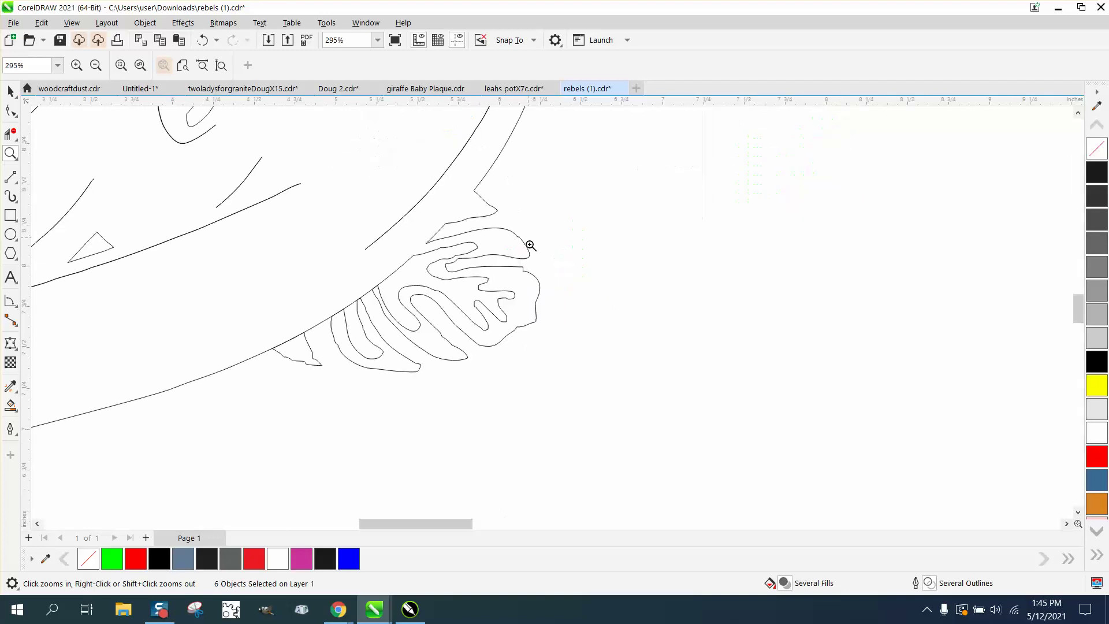
scroll(320, 254, down, 9)
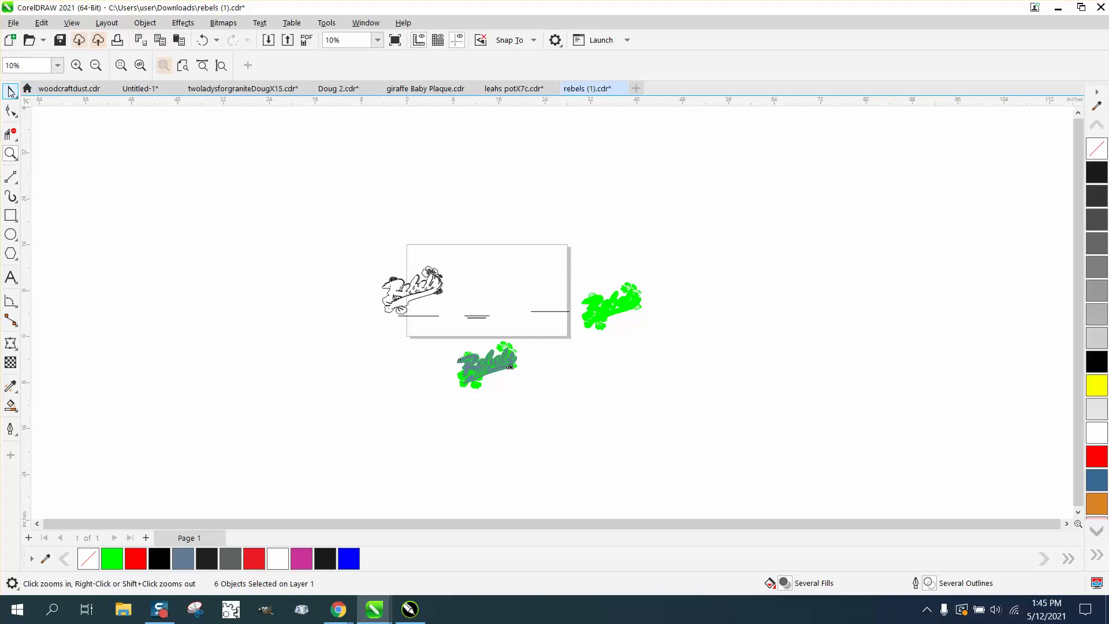
Step: Move the flower copy right of the blue logo with no fill and a dark outline
click(11, 91)
key(Right)
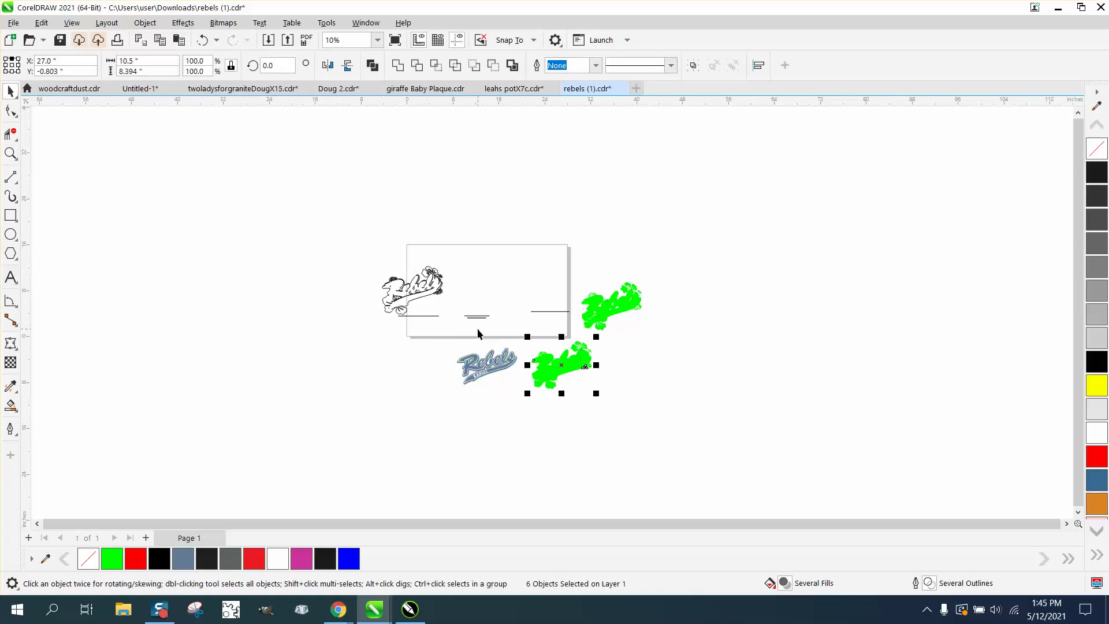
click(1097, 148)
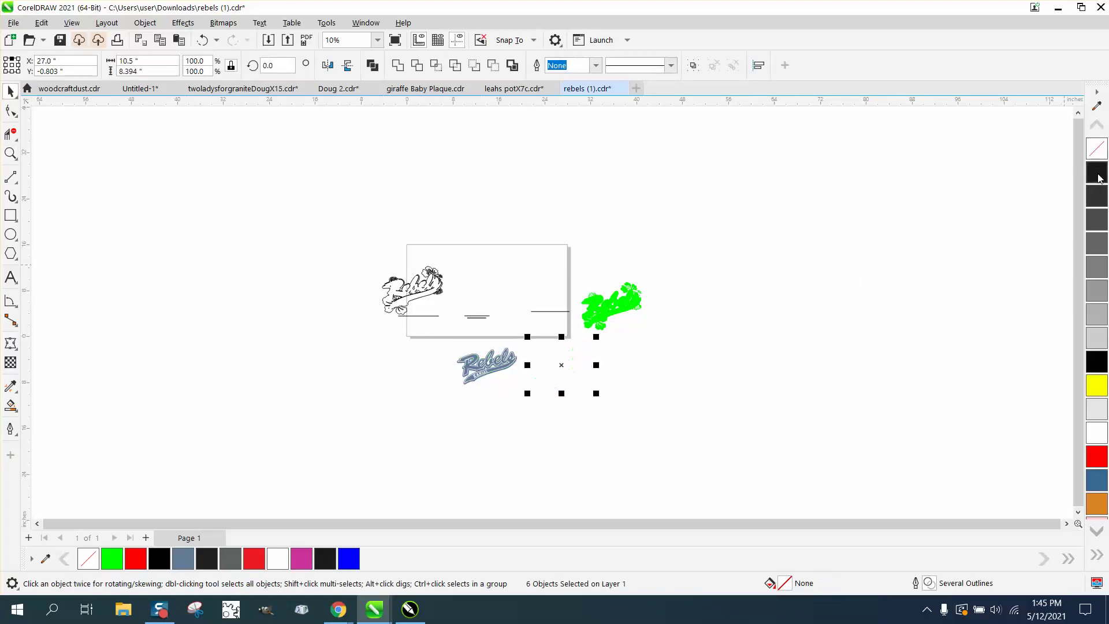
right_click(1099, 176)
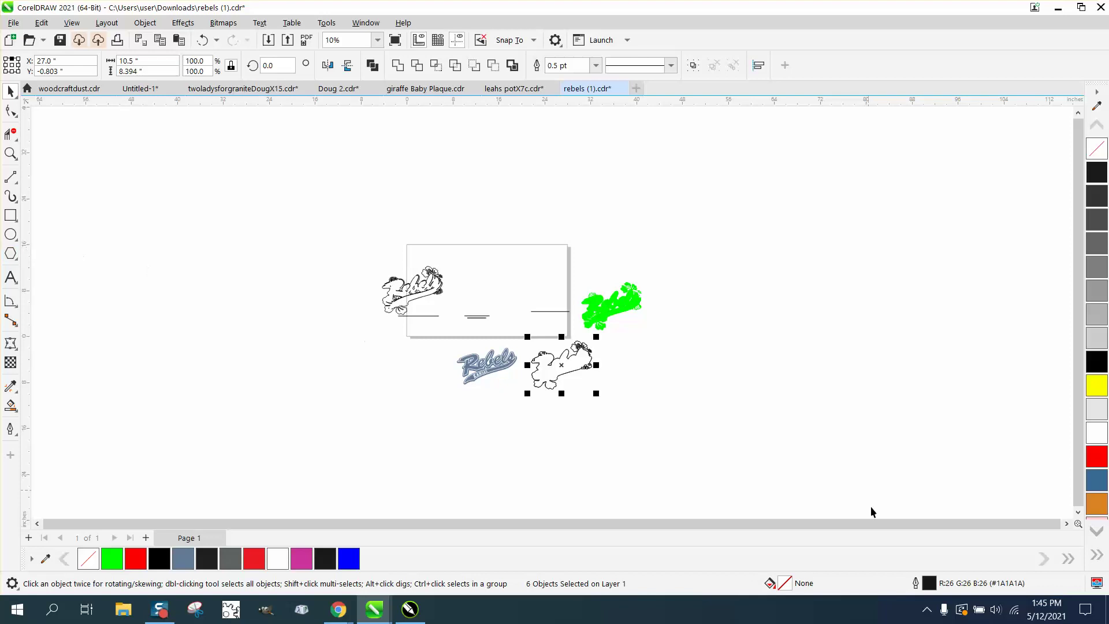
Step: Set the flower outline in Outline Pen to a red (#FF0000) Hairline
double_click(929, 584)
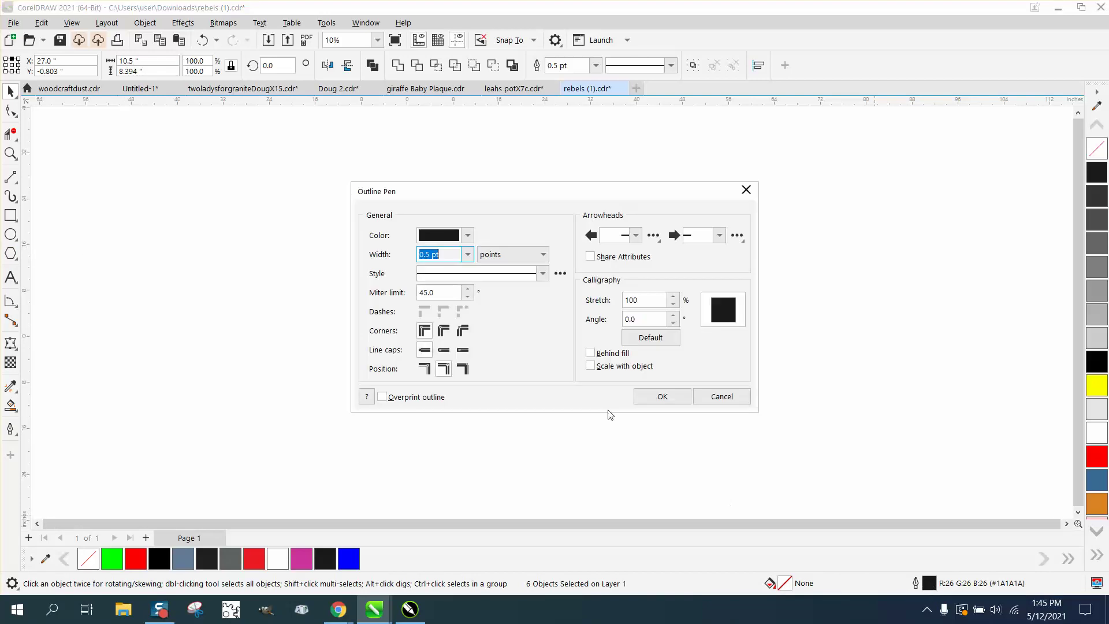
click(472, 256)
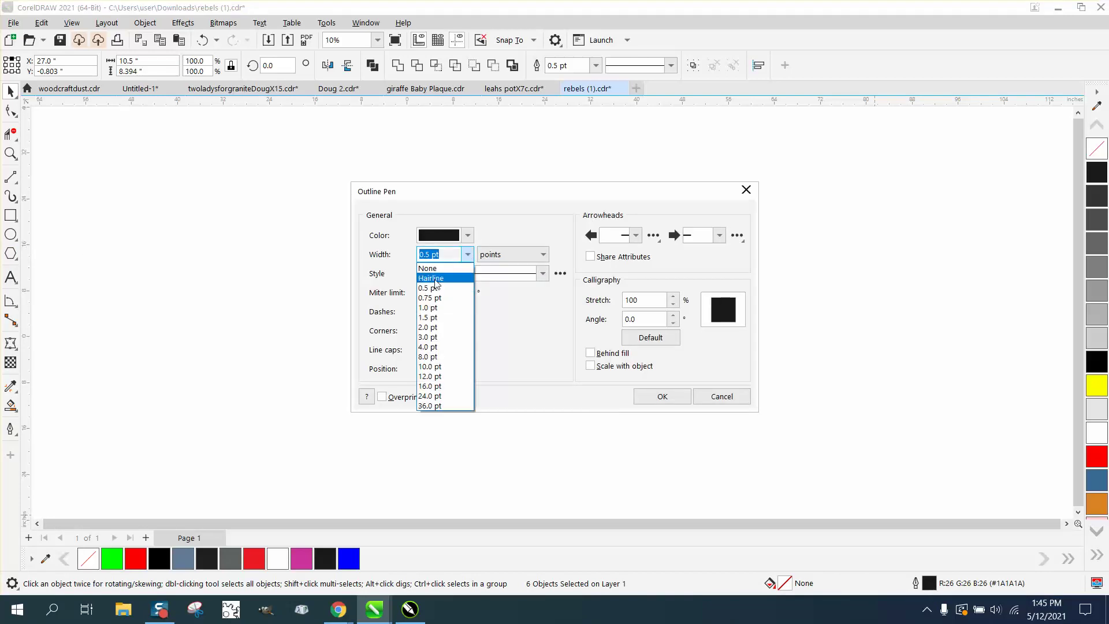
click(441, 279)
click(467, 235)
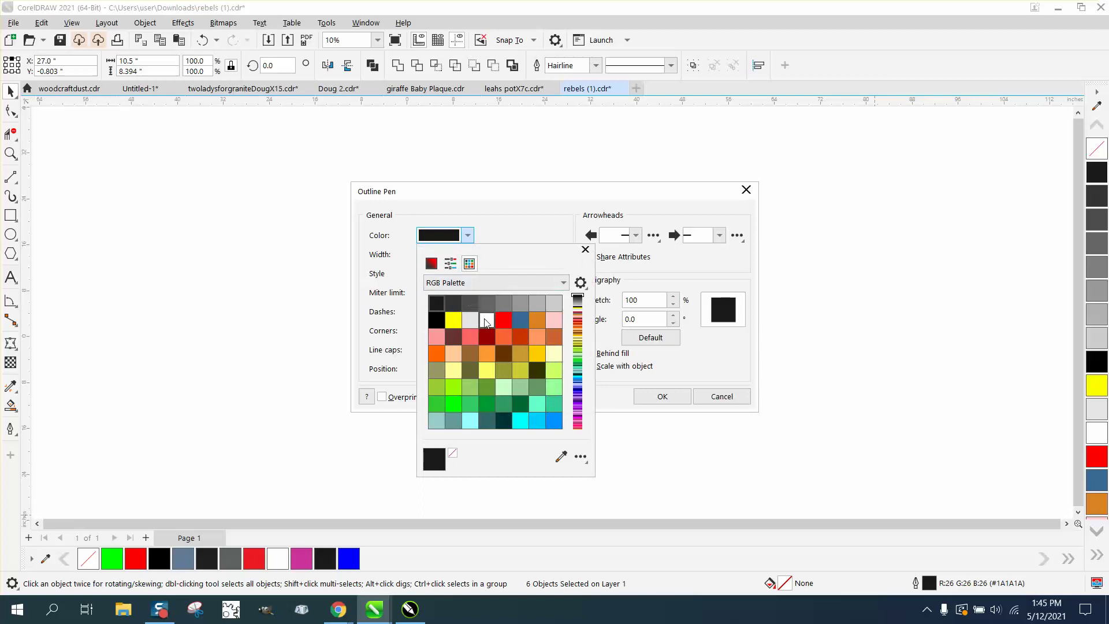
click(503, 320)
click(675, 399)
click(674, 399)
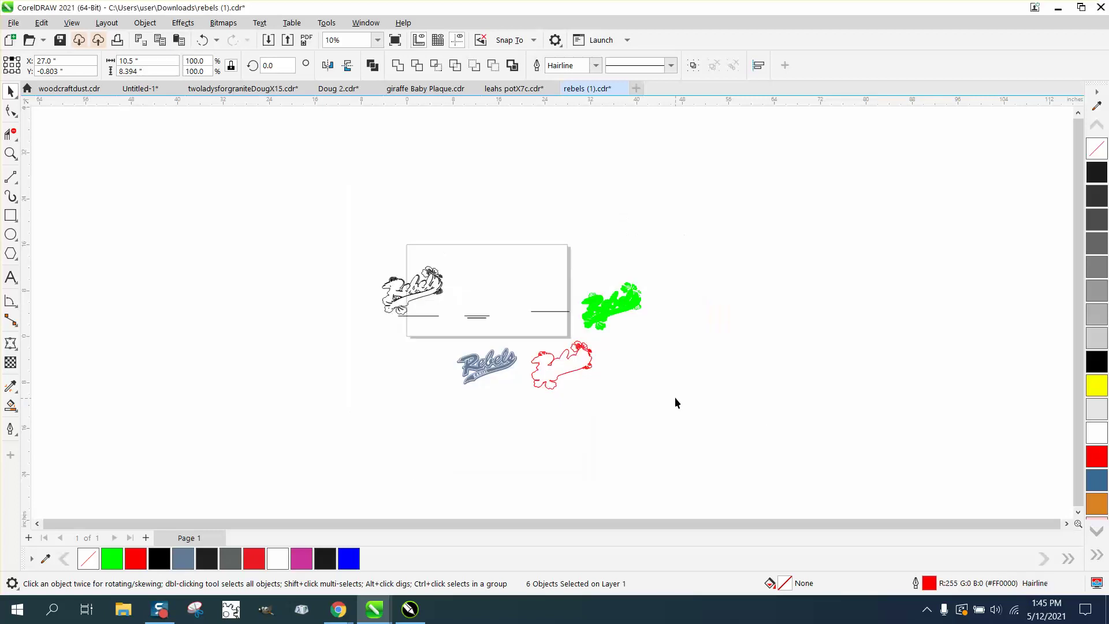
Step: Zoom in on the notch in the red outline and drag its node to smooth the curve
key(z)
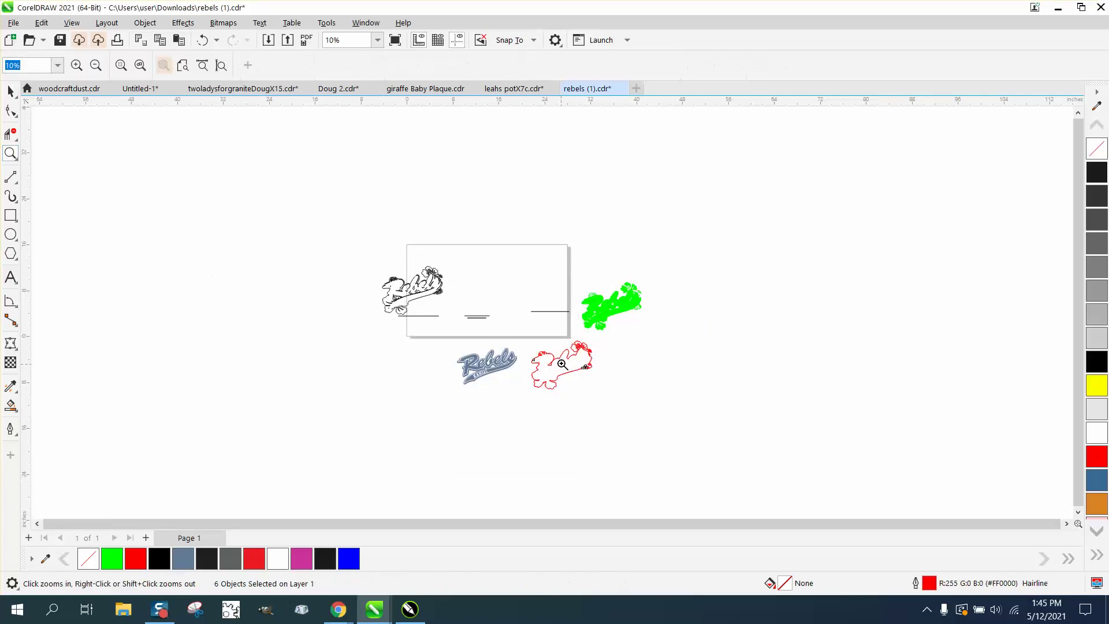
drag(560, 363, 623, 384)
drag(624, 211, 623, 211)
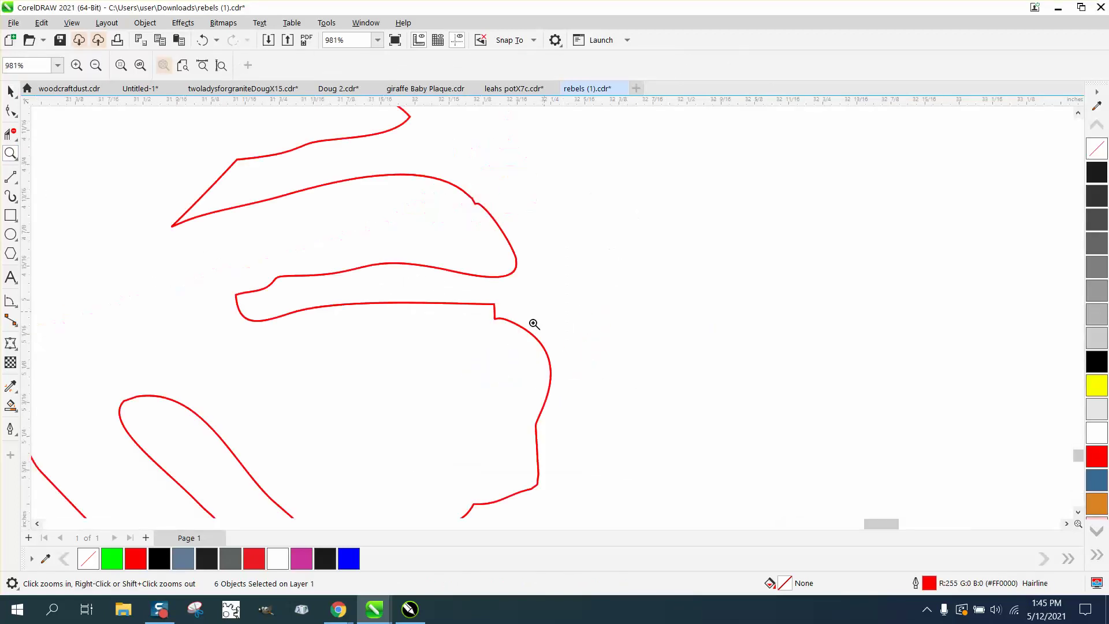
click(10, 110)
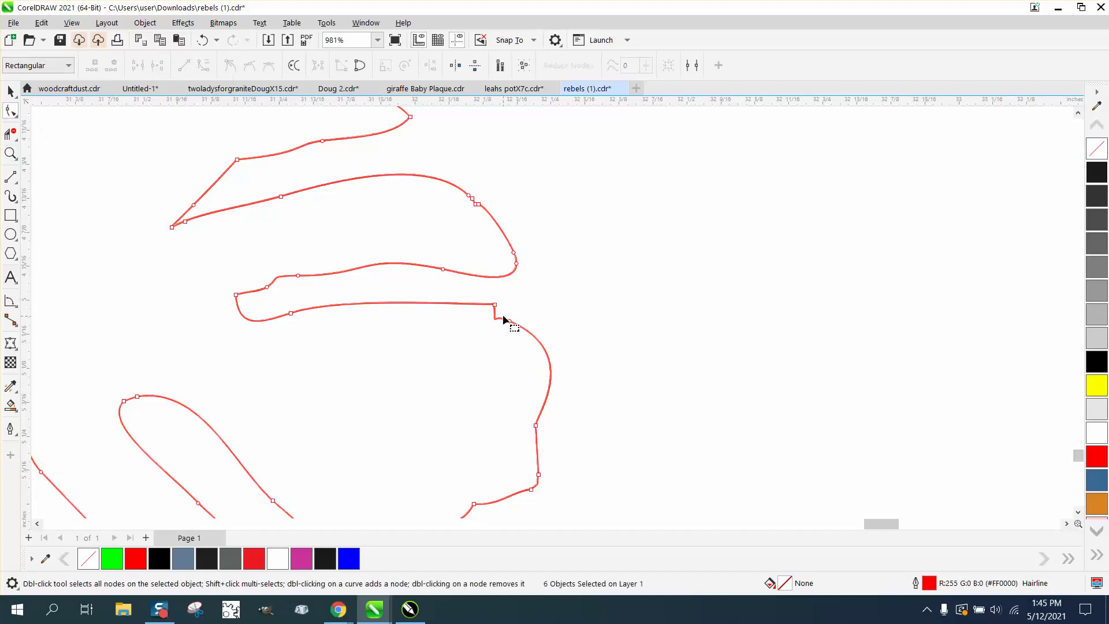
mouse_move(497, 310)
mouse_down()
mouse_move(545, 312)
mouse_move(492, 313)
mouse_up()
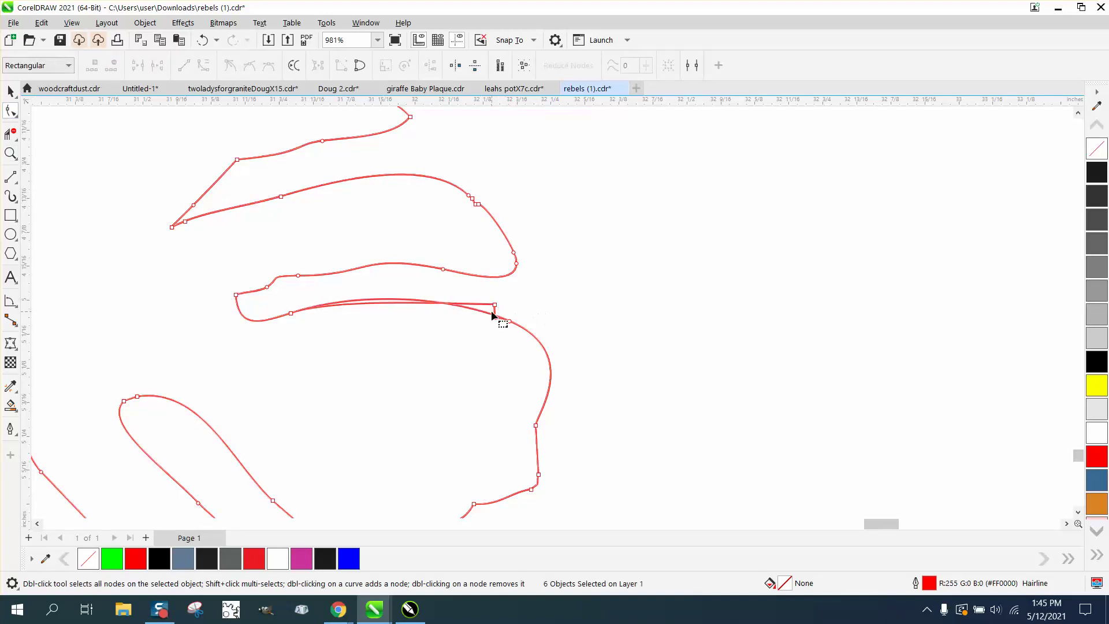
scroll(502, 320, down, 8)
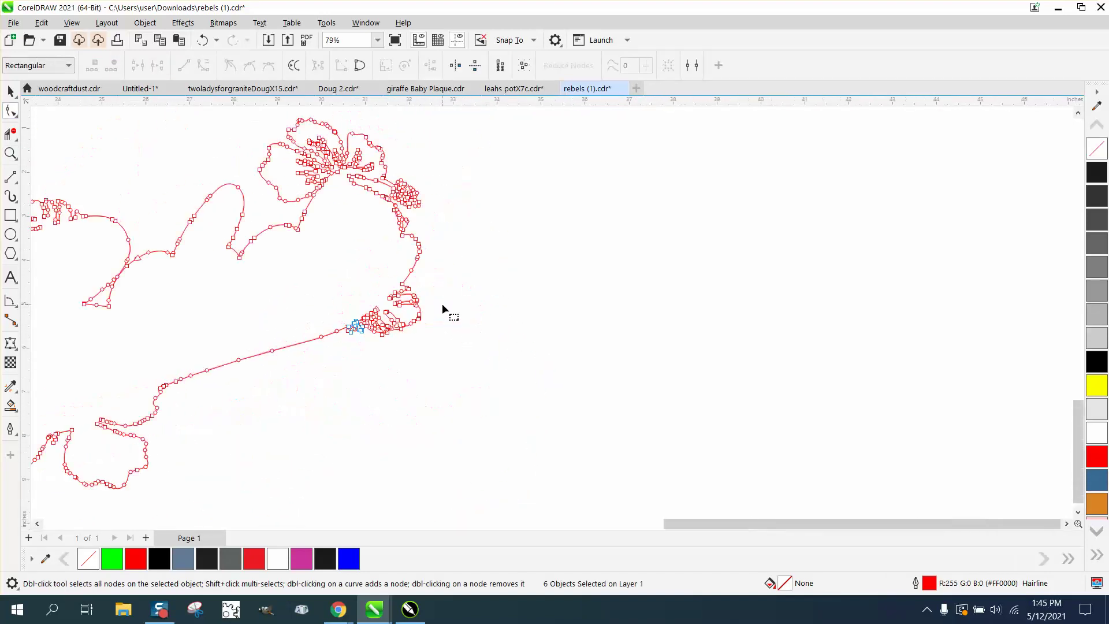
click(11, 92)
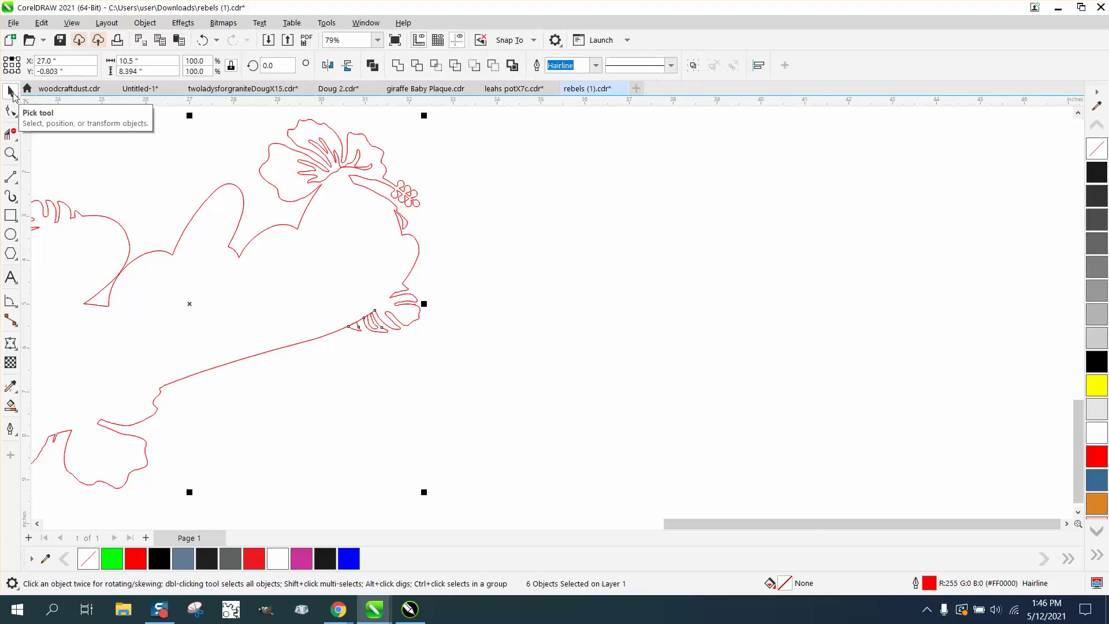
scroll(350, 213, down, 1)
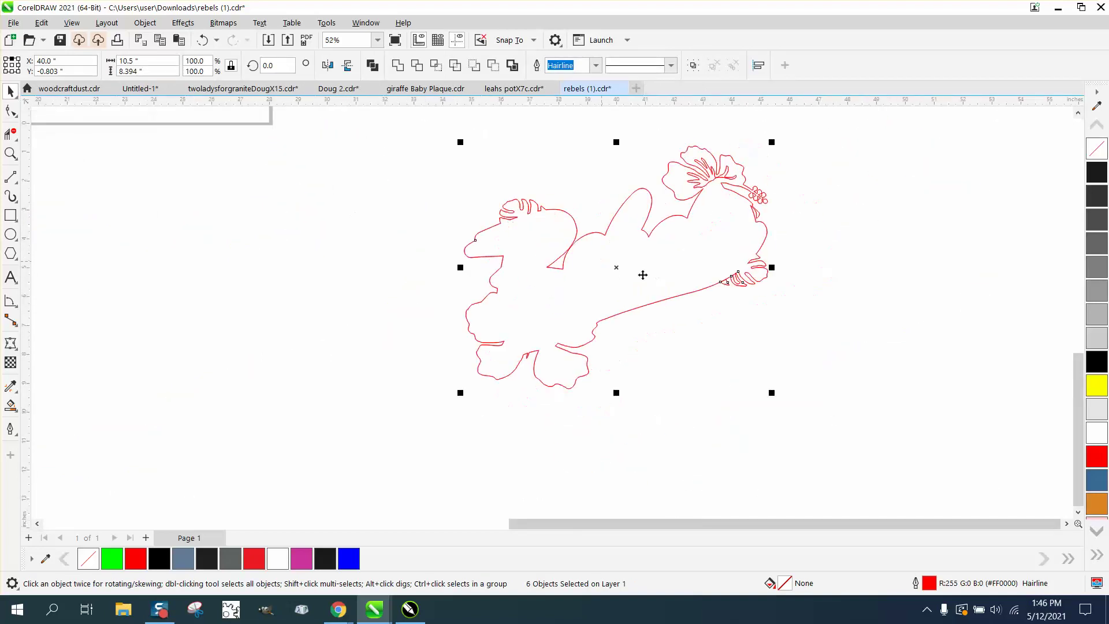
click(681, 350)
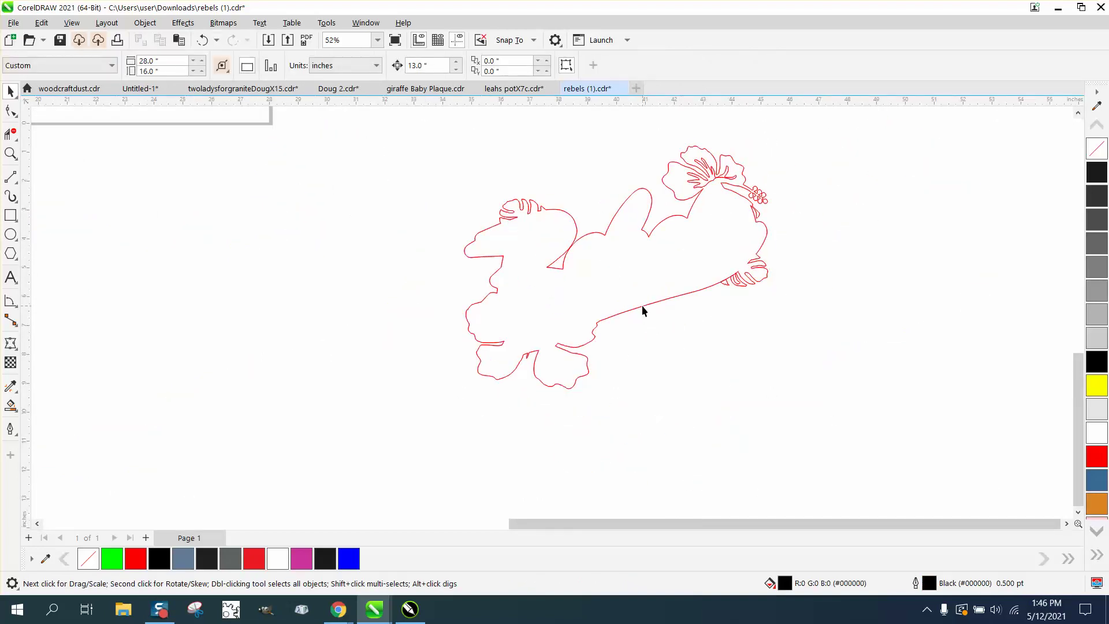
Step: Duplicate the red hibiscus outline and zoom in on the stem tips of both copies
click(642, 306)
key(ctrl+d)
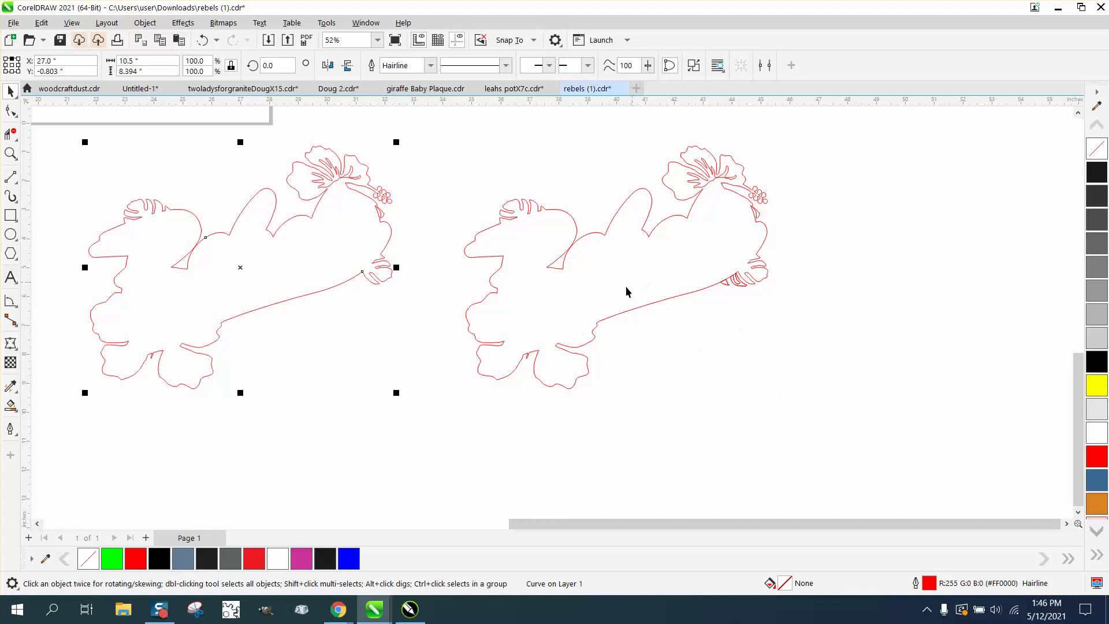
click(12, 155)
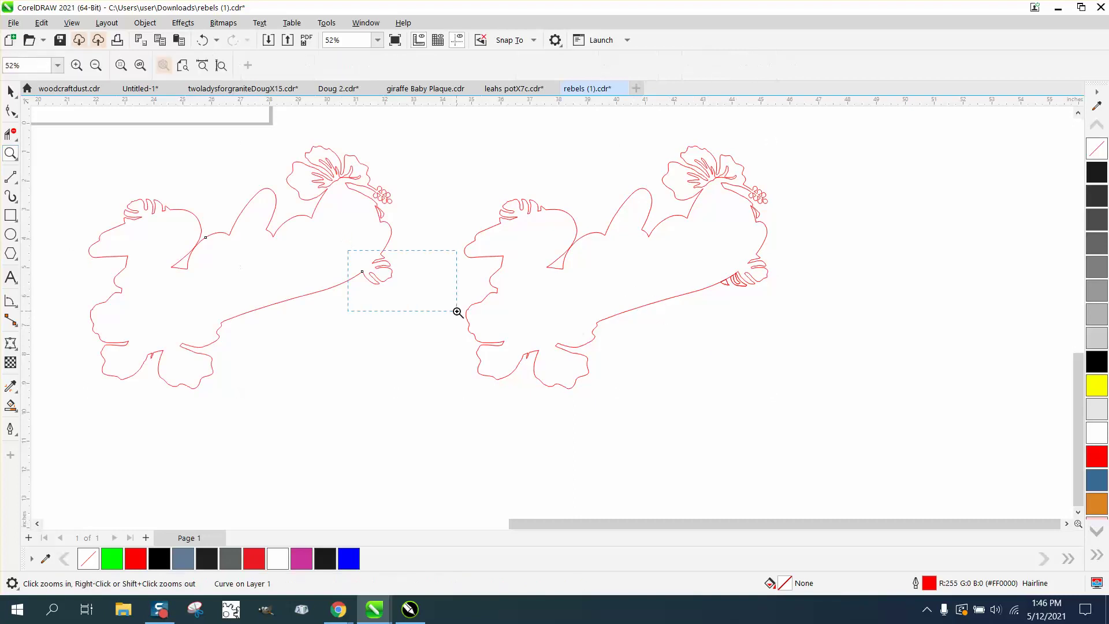
drag(458, 312, 458, 312)
scroll(441, 236, down, 5)
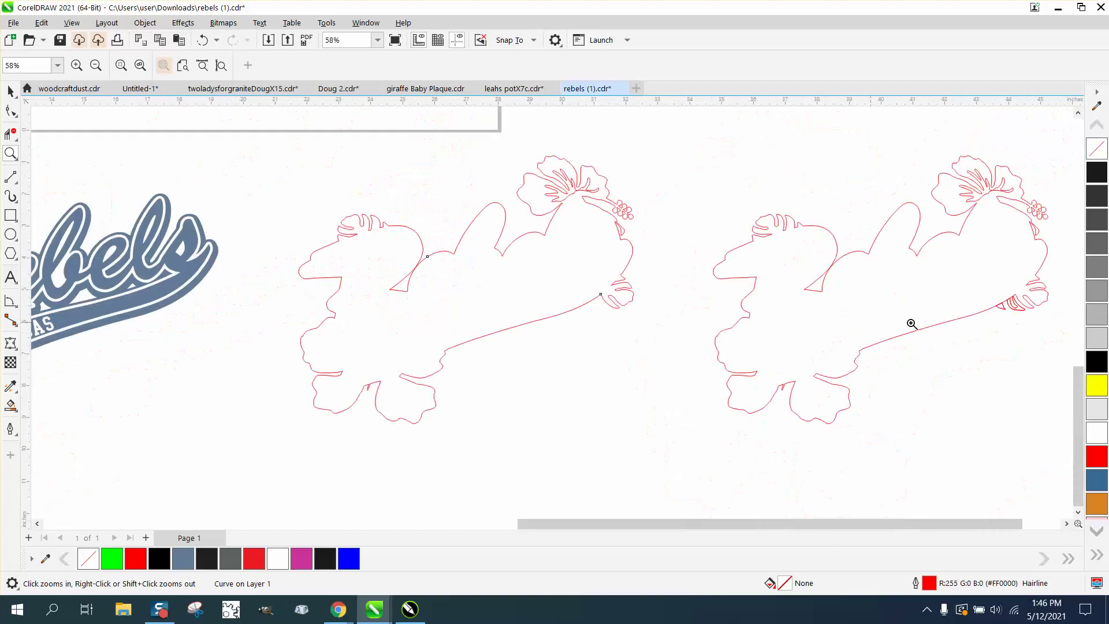
drag(1052, 300, 1052, 303)
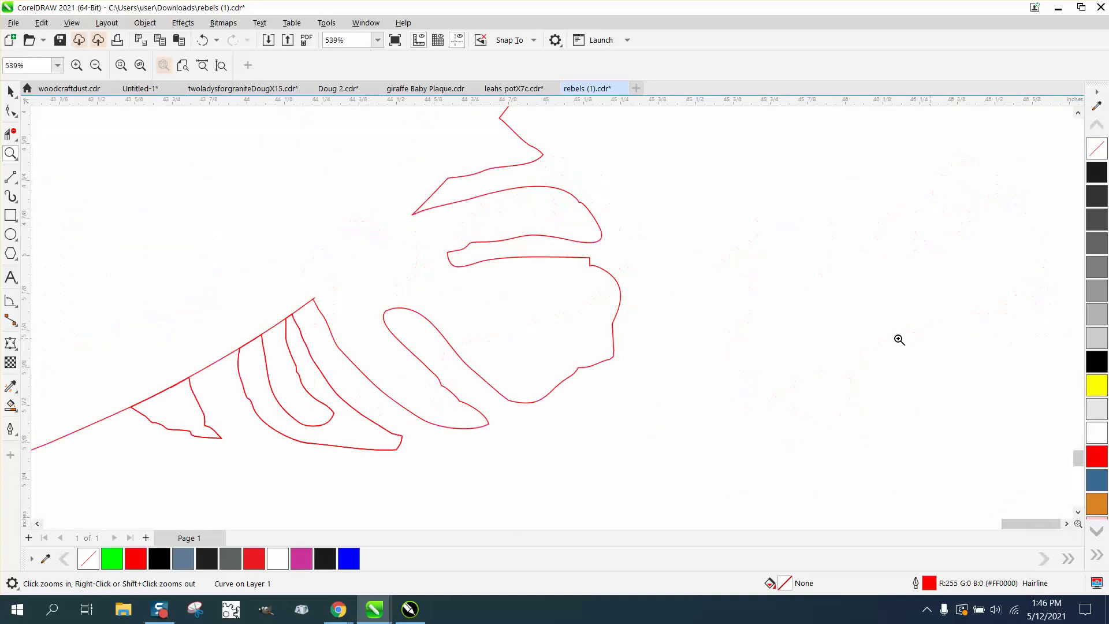
scroll(899, 339, down, 7)
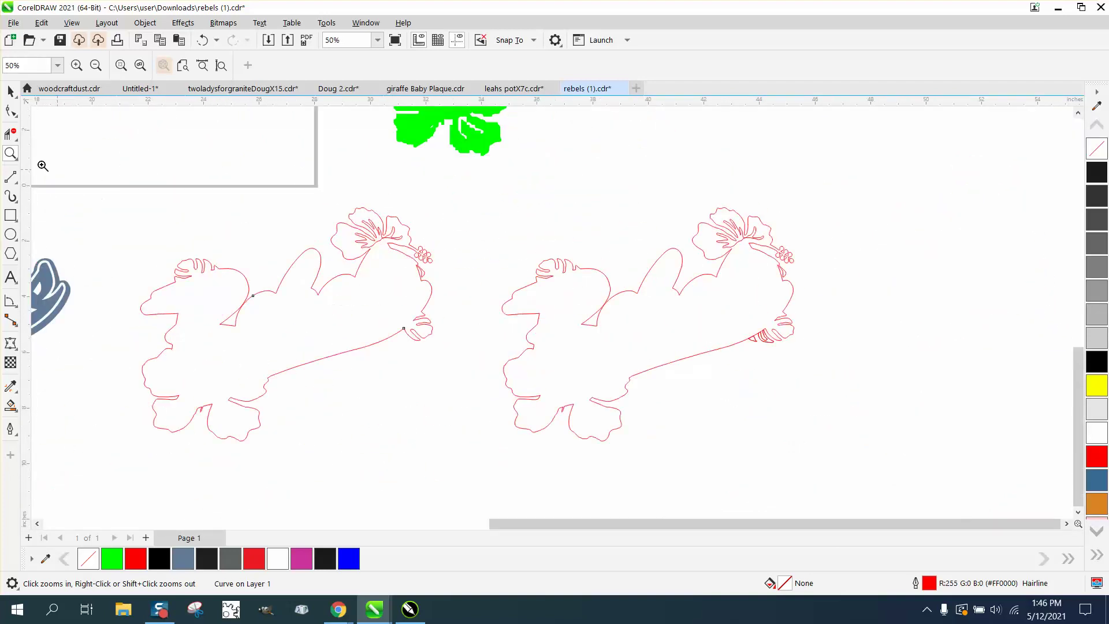
Step: Delete the original outline and its leftover small curves, then undo to restore the curves
click(10, 91)
click(569, 270)
click(573, 268)
key(Delete)
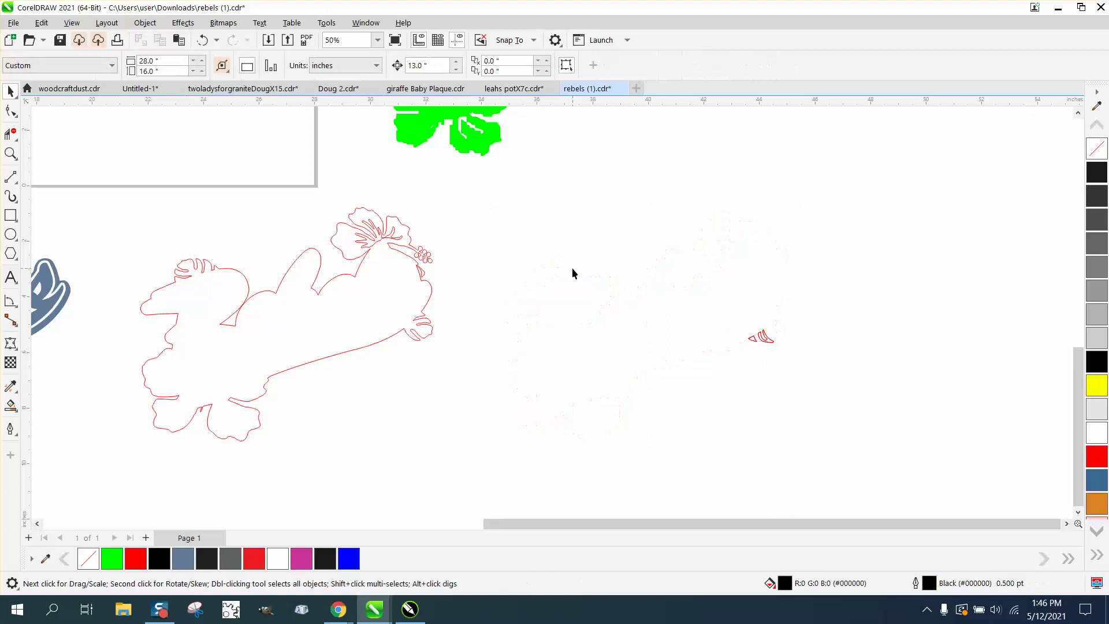
drag(843, 380, 845, 379)
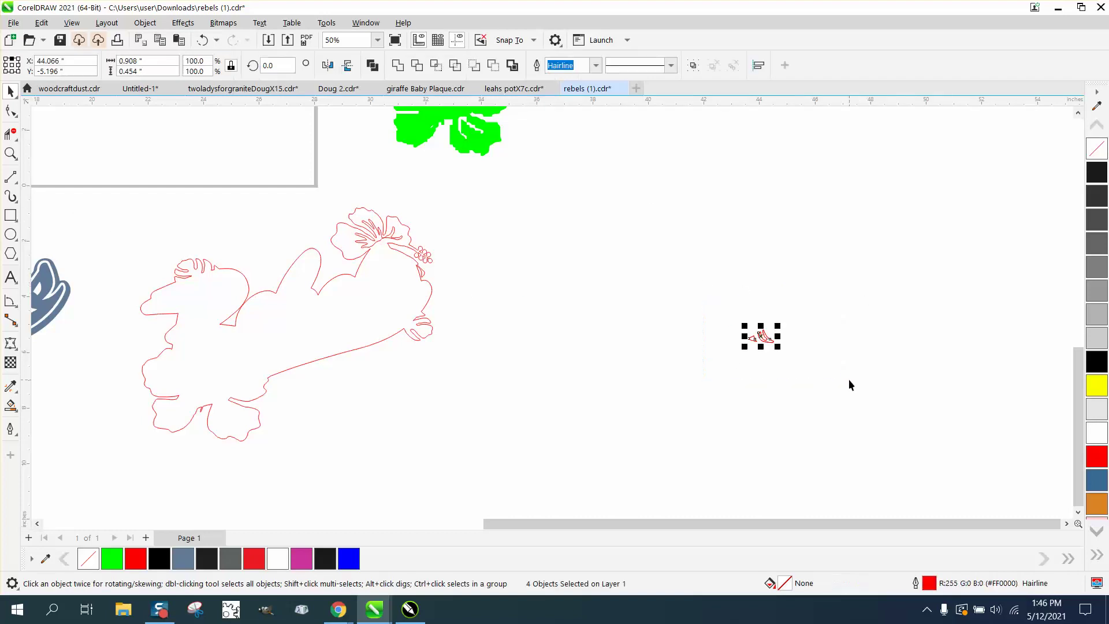
key(Delete)
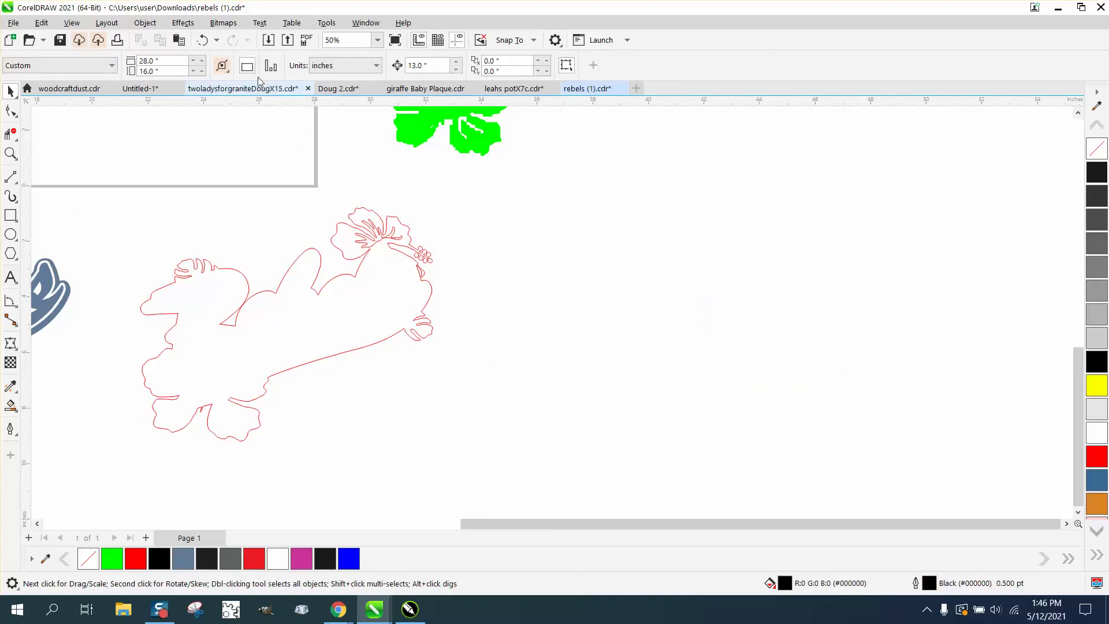
click(205, 39)
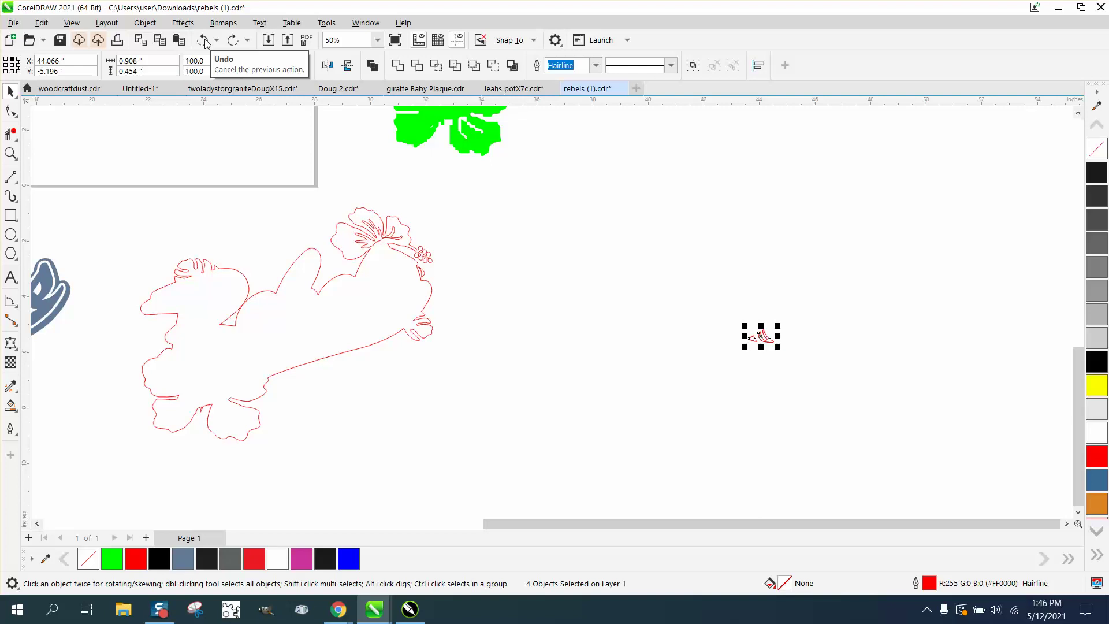
Step: Nudge the four small red curves onto the stem end of the copied hibiscus outline
scroll(564, 300, down, 1)
scroll(554, 275, down, 2)
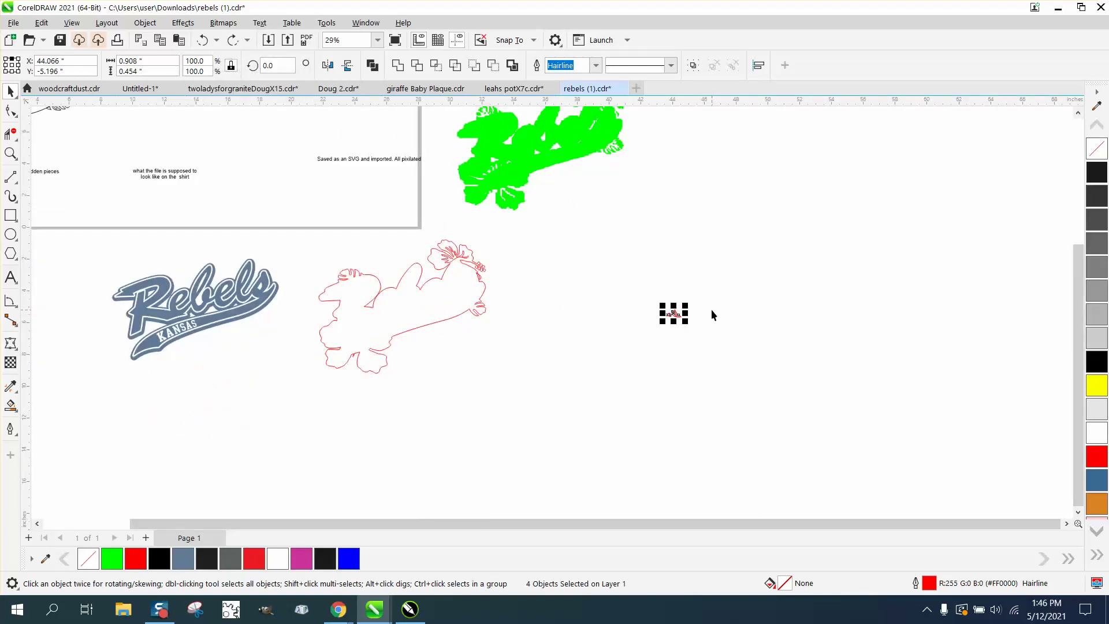
key(ctrl+shift+z)
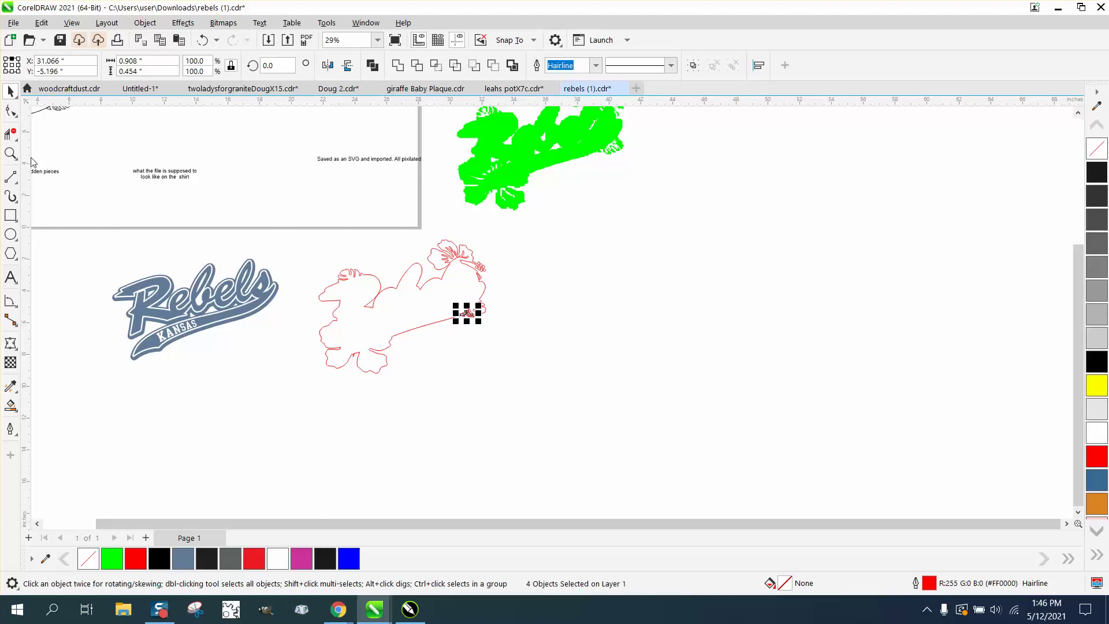
Step: Zoom into the stem end, try a Virtual Segment Delete on the leaf strokes, undo it, and deselect
click(10, 153)
drag(506, 326, 506, 327)
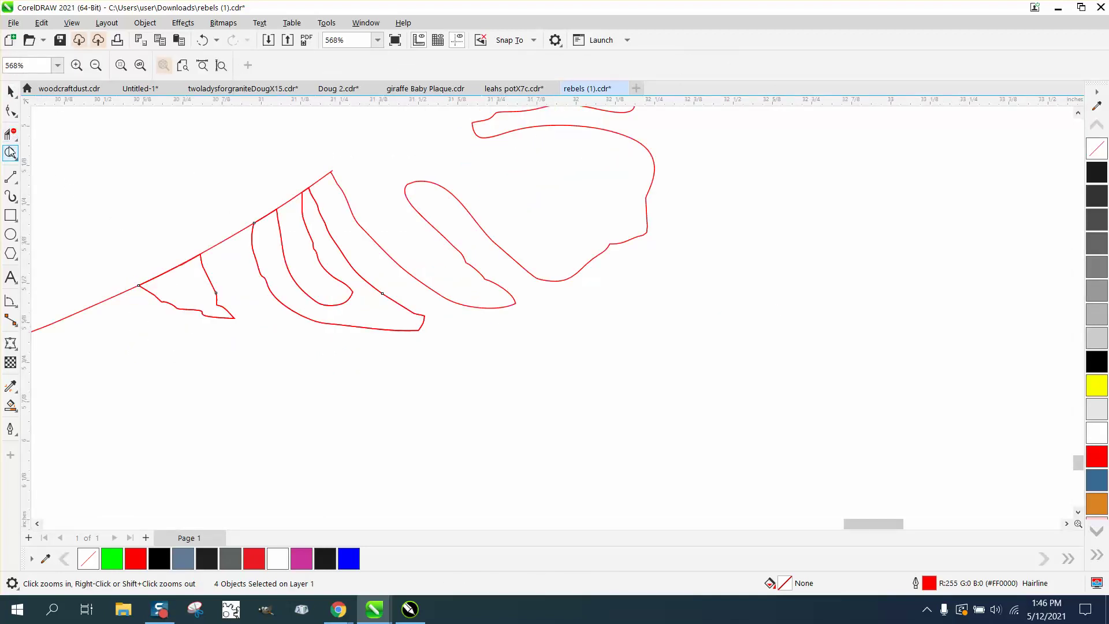
drag(154, 153, 481, 330)
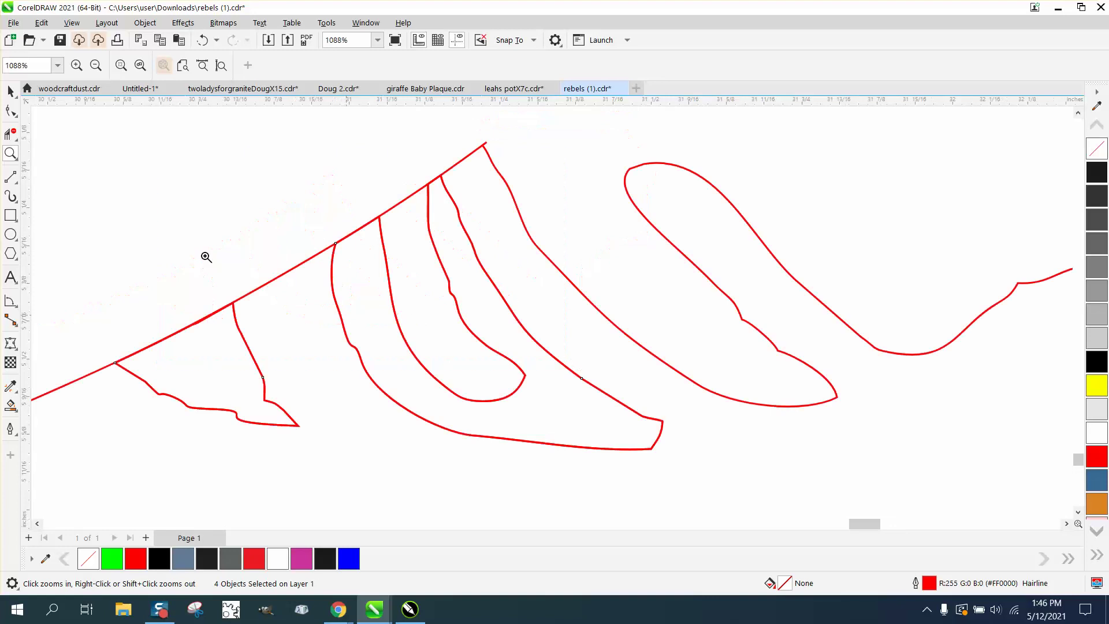
click(10, 134)
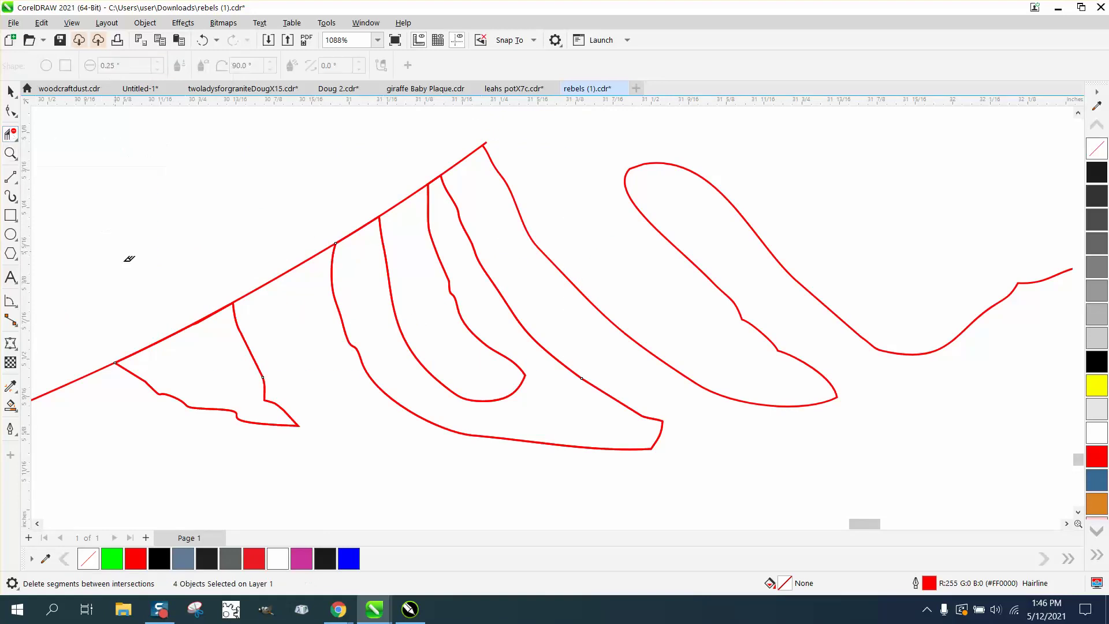
drag(189, 336, 196, 342)
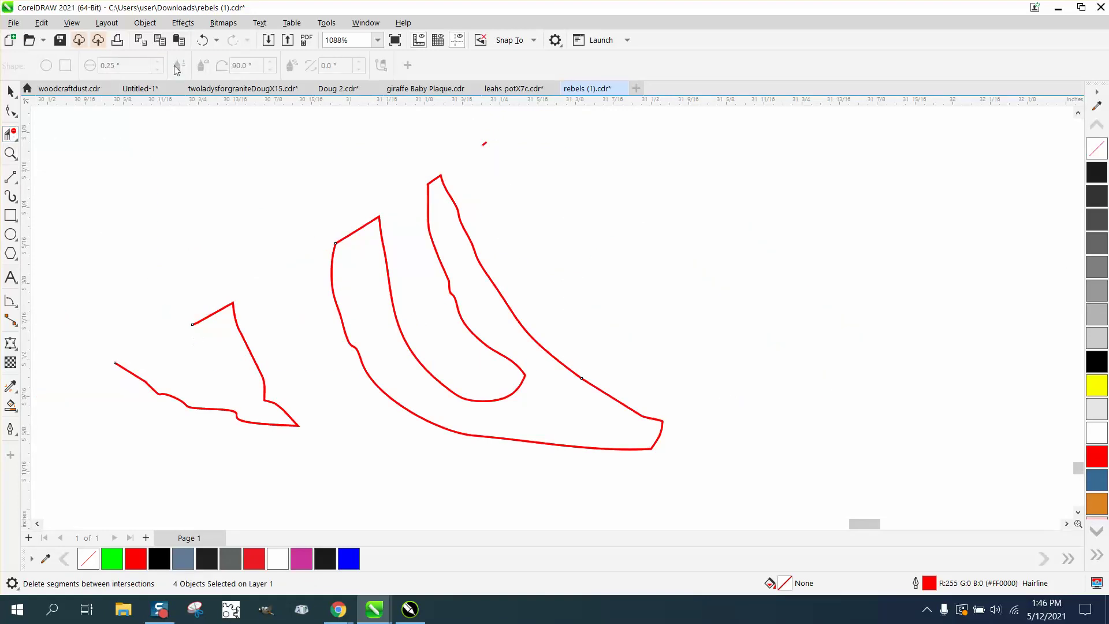
click(202, 40)
click(11, 91)
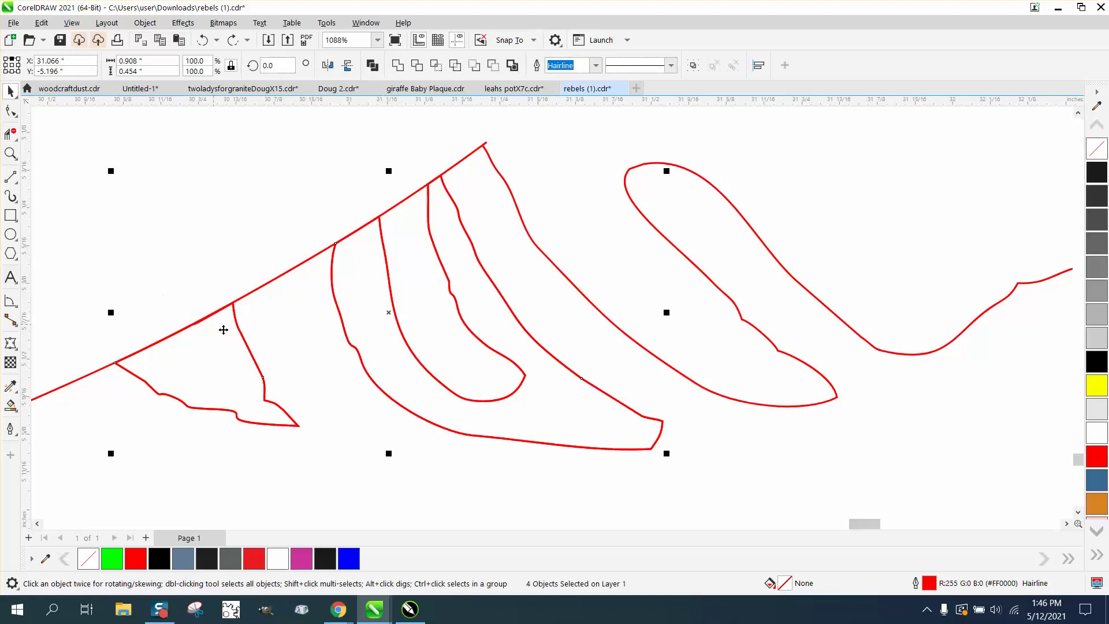
click(326, 478)
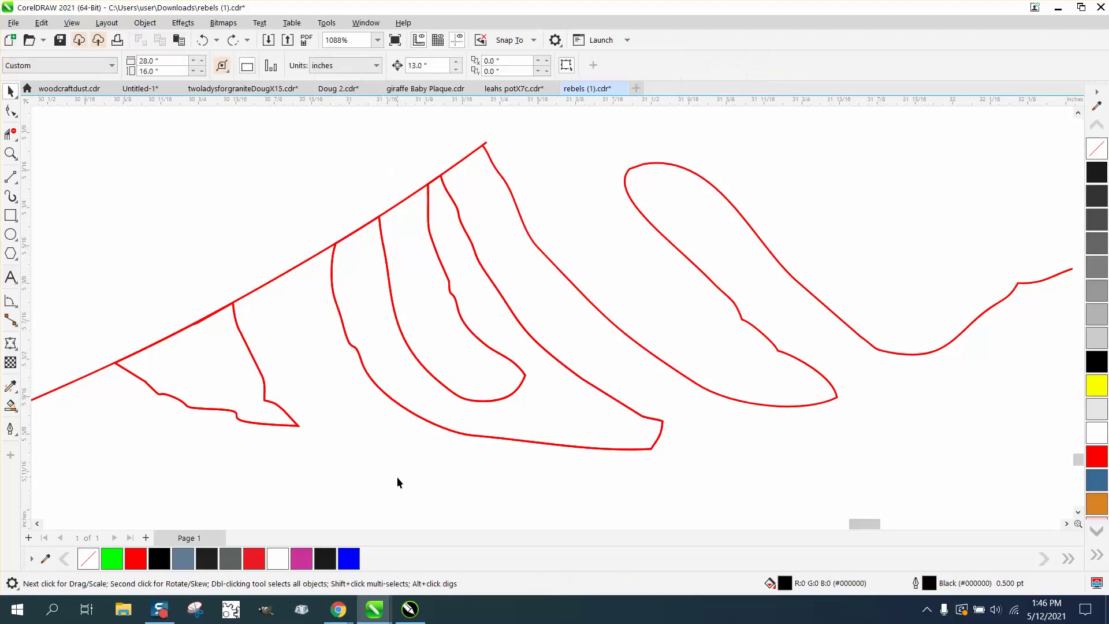
Step: Edit the nudge distance, then trim the stem line crossing the small bottom-left leaf curve
double_click(442, 63)
text(.)
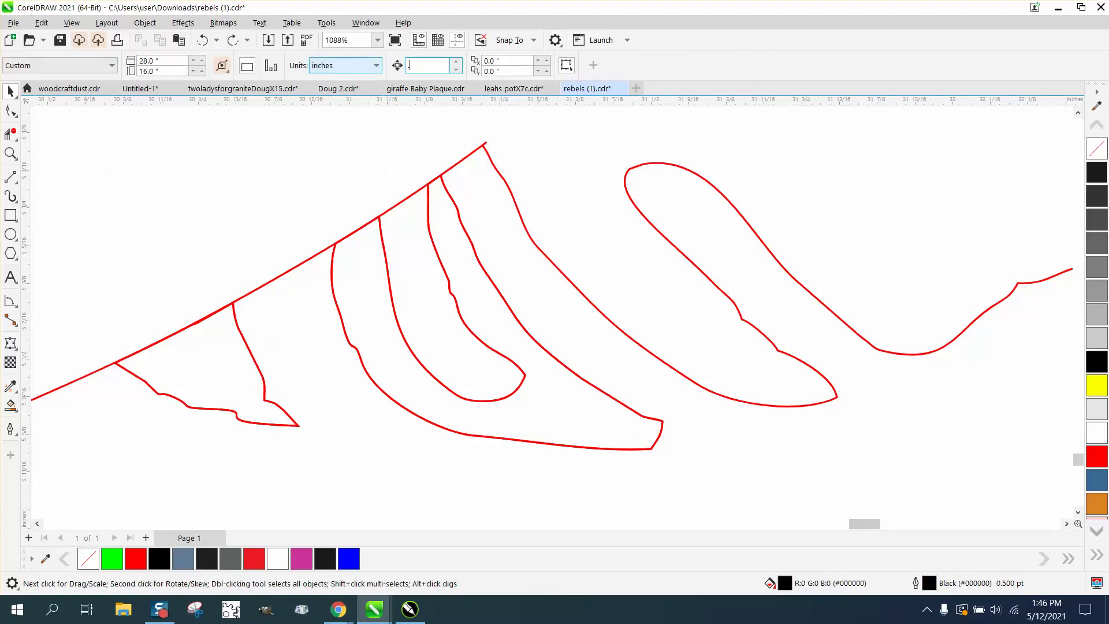
click(239, 327)
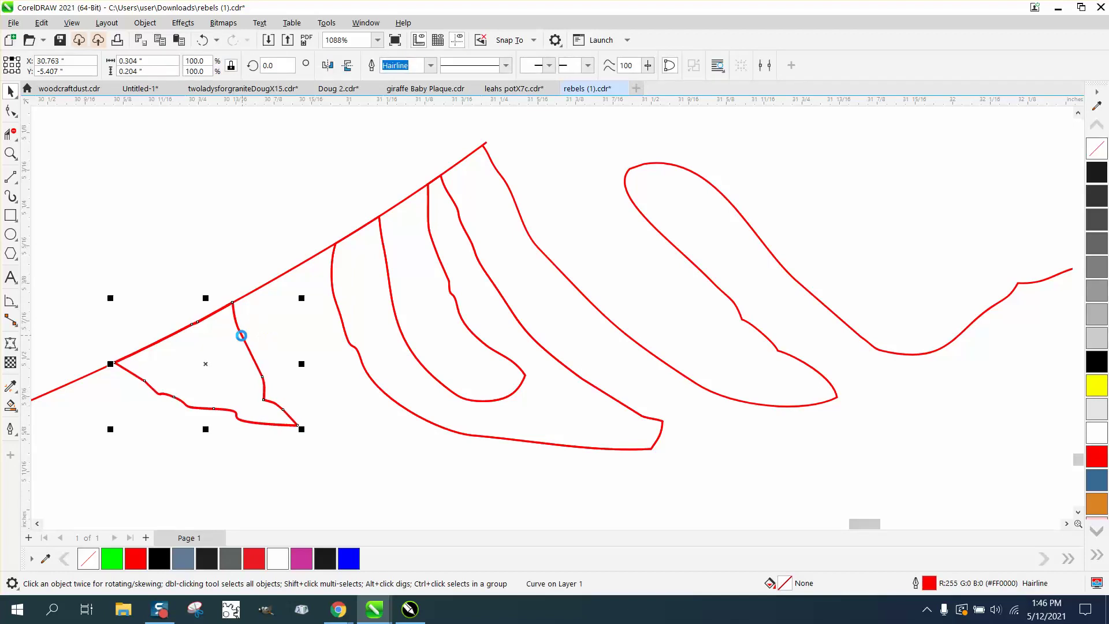
click(10, 134)
drag(153, 298, 179, 353)
drag(186, 307, 227, 337)
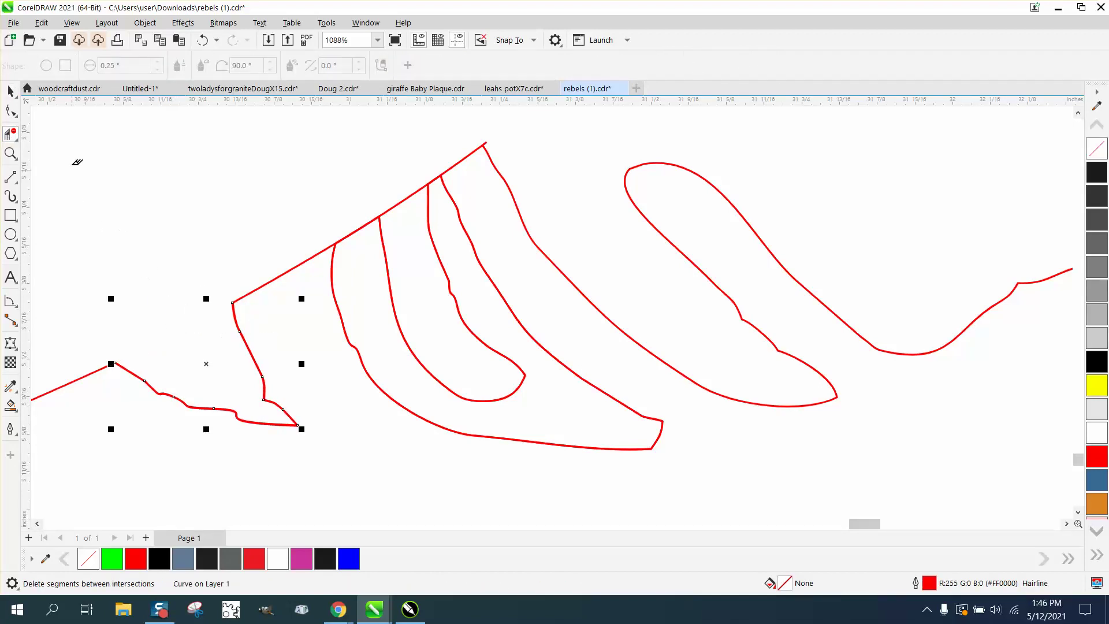
Step: Trim the stem segments across the middle and upper leaves of the large leaf curve
click(10, 91)
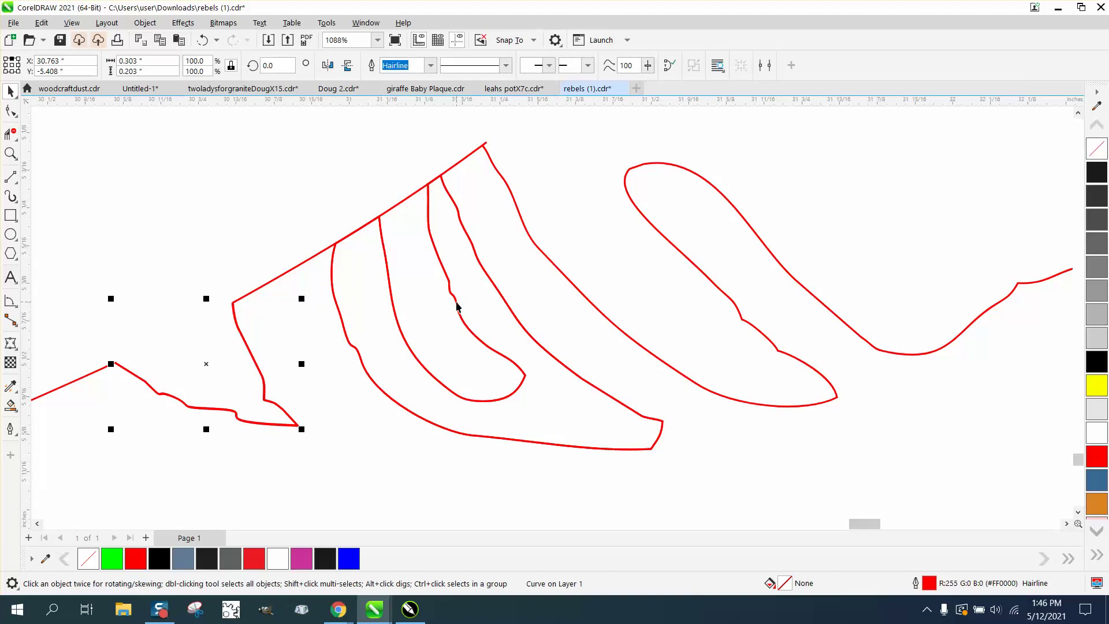
click(457, 305)
drag(457, 306, 457, 306)
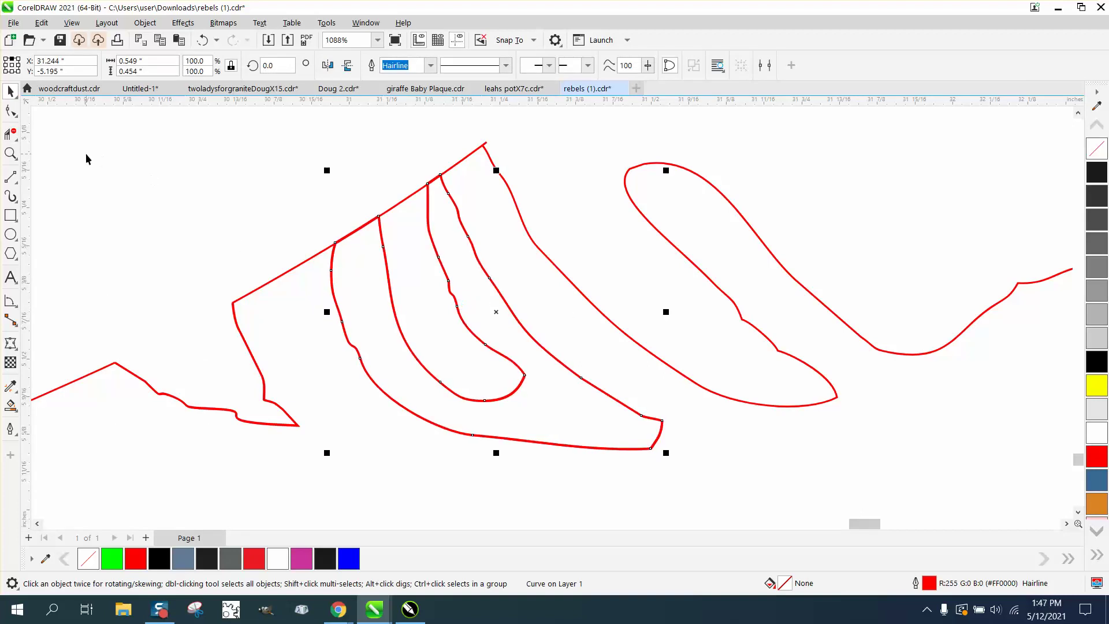
click(10, 134)
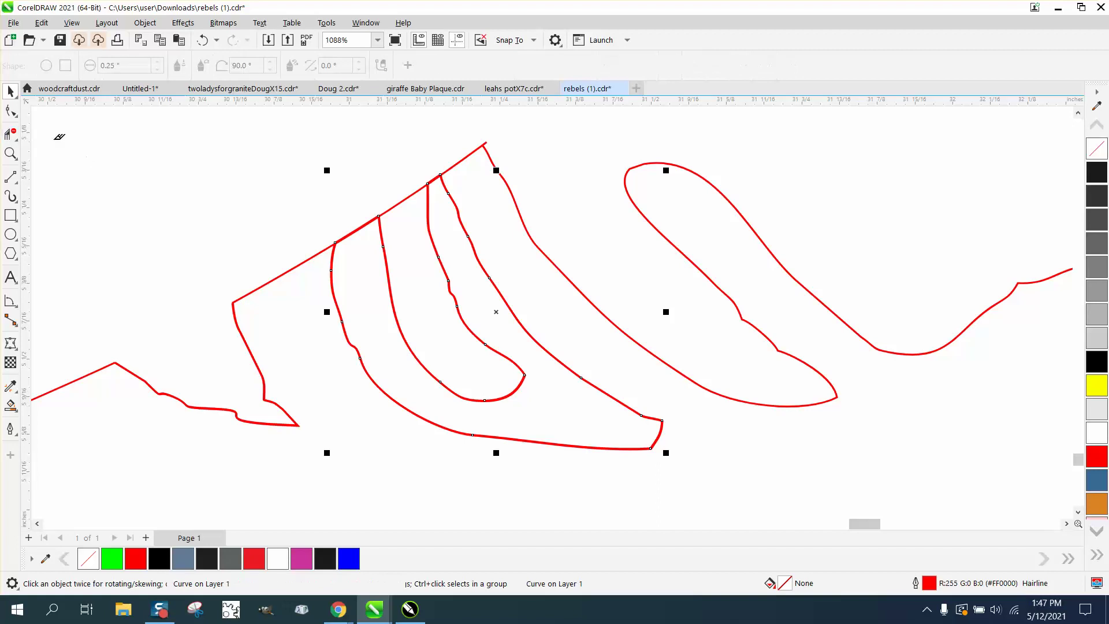
click(357, 228)
click(437, 173)
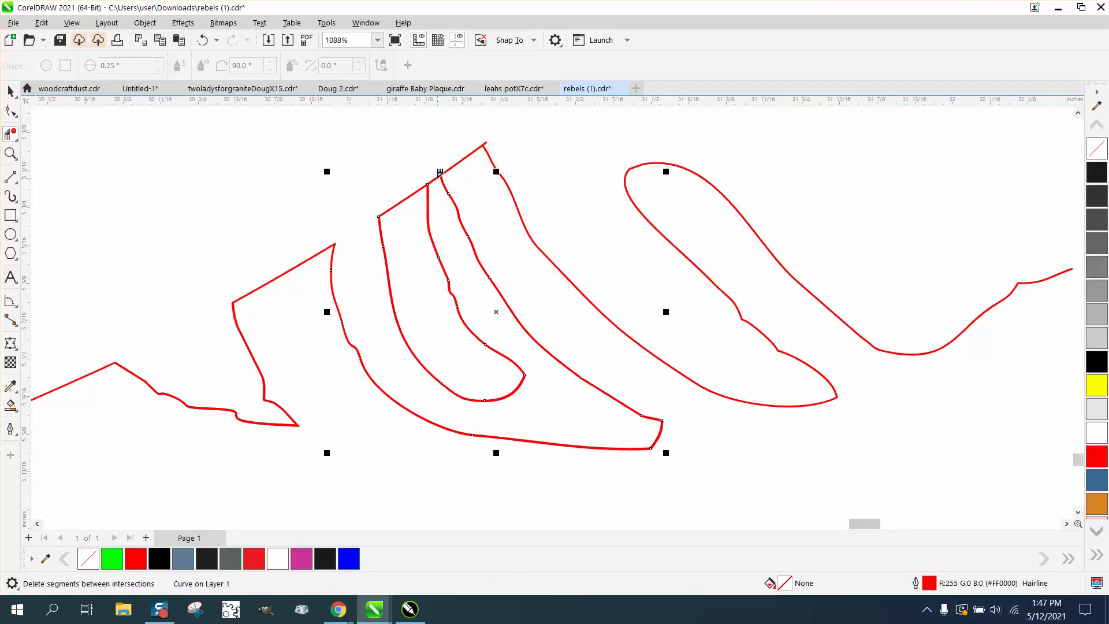
click(438, 178)
scroll(332, 225, down, 2)
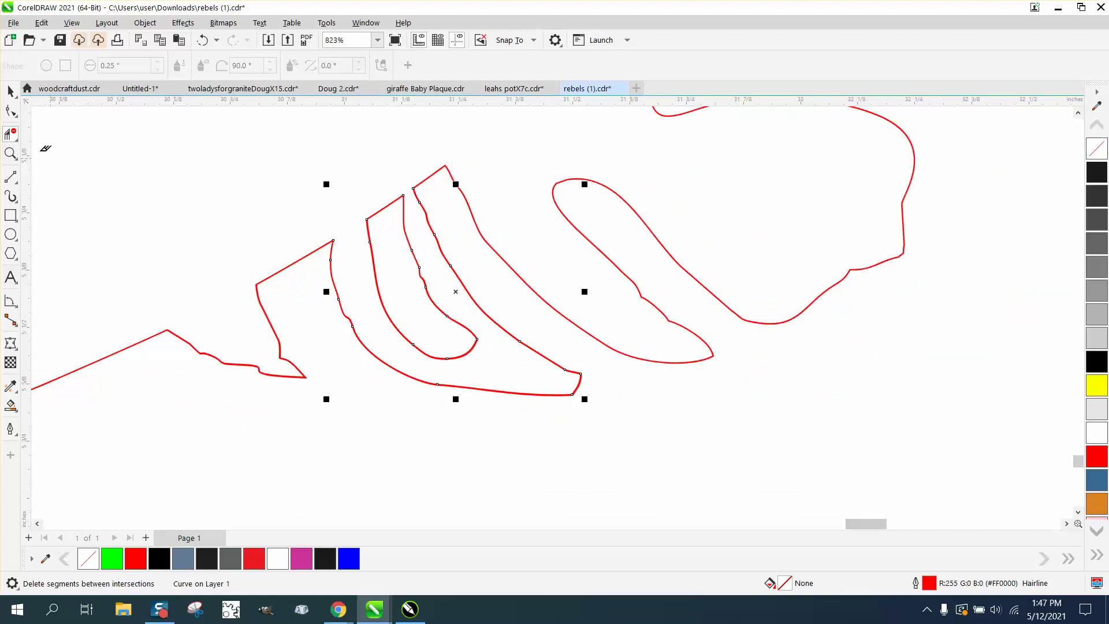
click(10, 153)
drag(368, 189, 443, 212)
scroll(502, 262, down, 5)
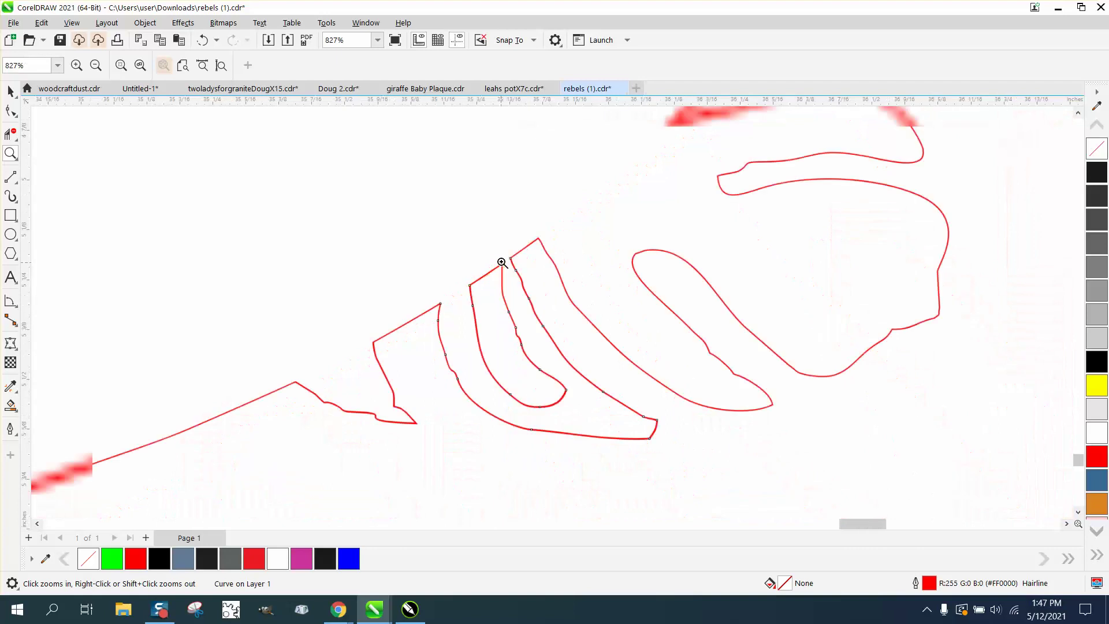
Step: Draw a rectangle framing the whole red hibiscus outline and set it to No Fill
scroll(501, 263, down, 8)
scroll(439, 301, down, 3)
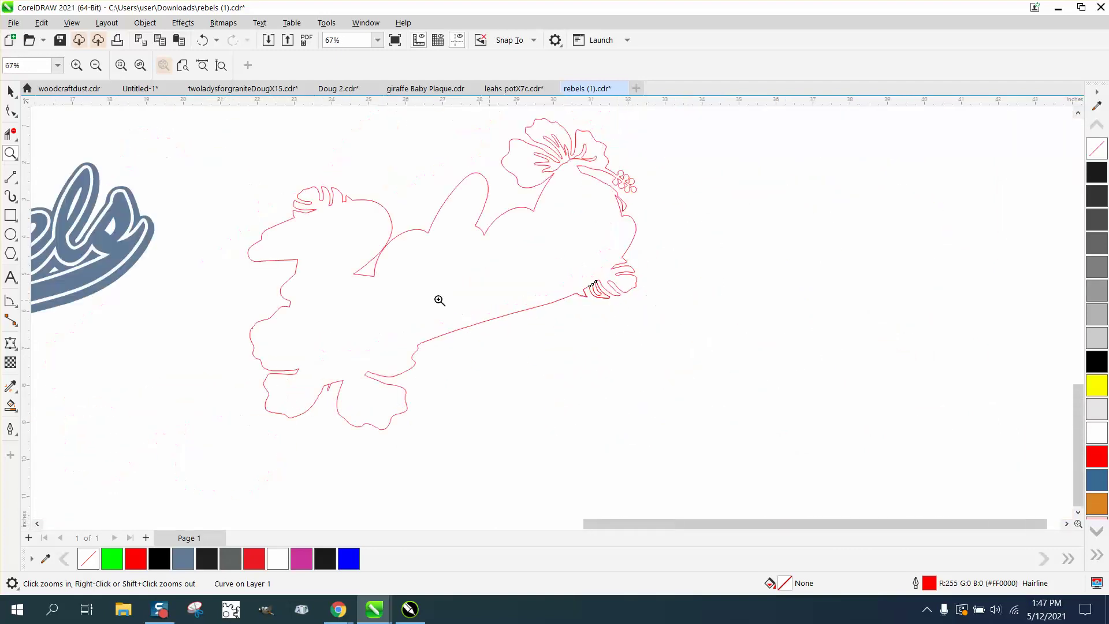
scroll(40, 126, down, 1)
click(10, 91)
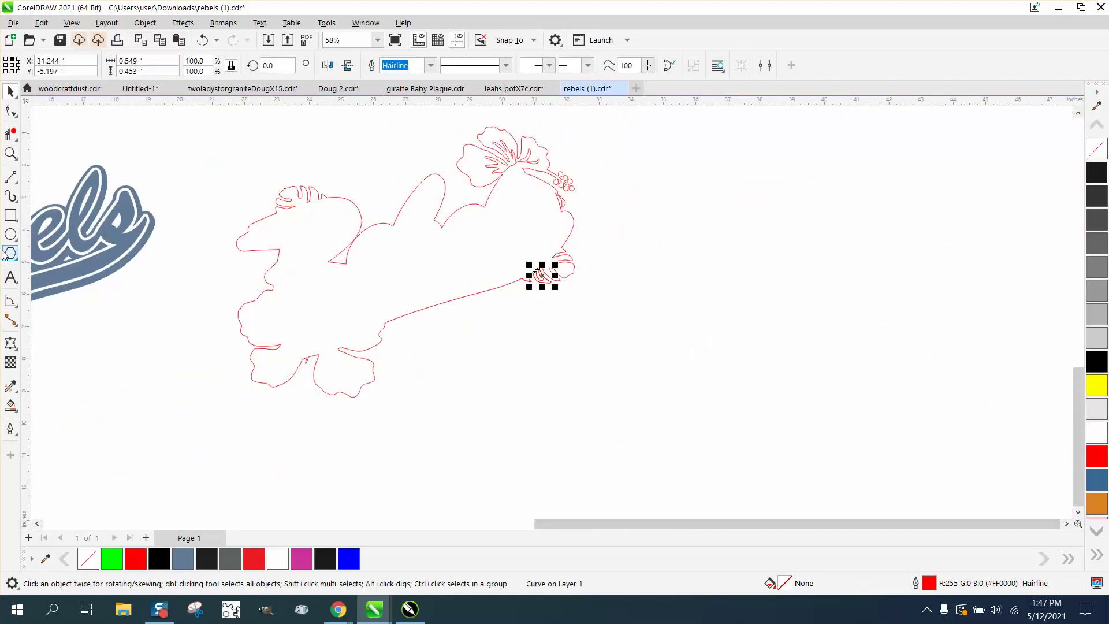
click(10, 215)
scroll(199, 259, down, 1)
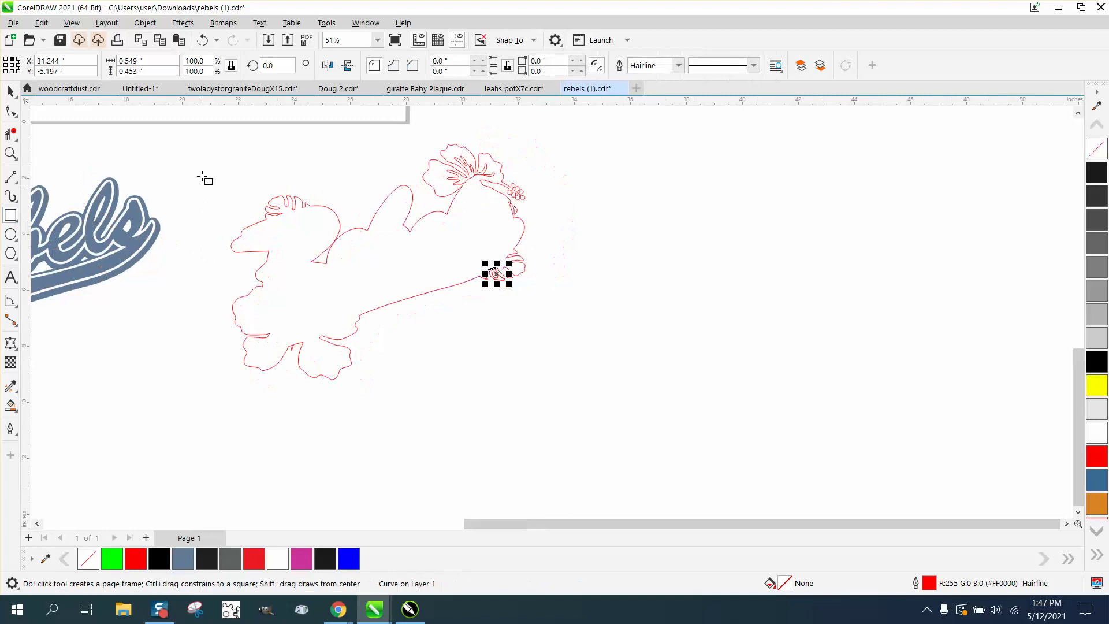
drag(201, 135, 565, 390)
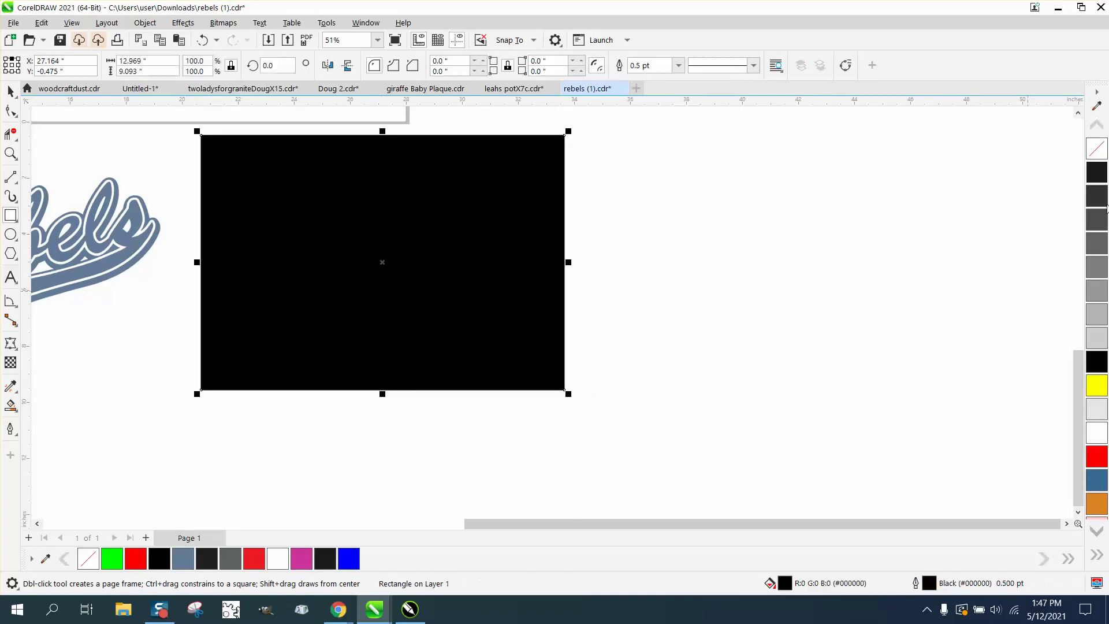
click(1097, 149)
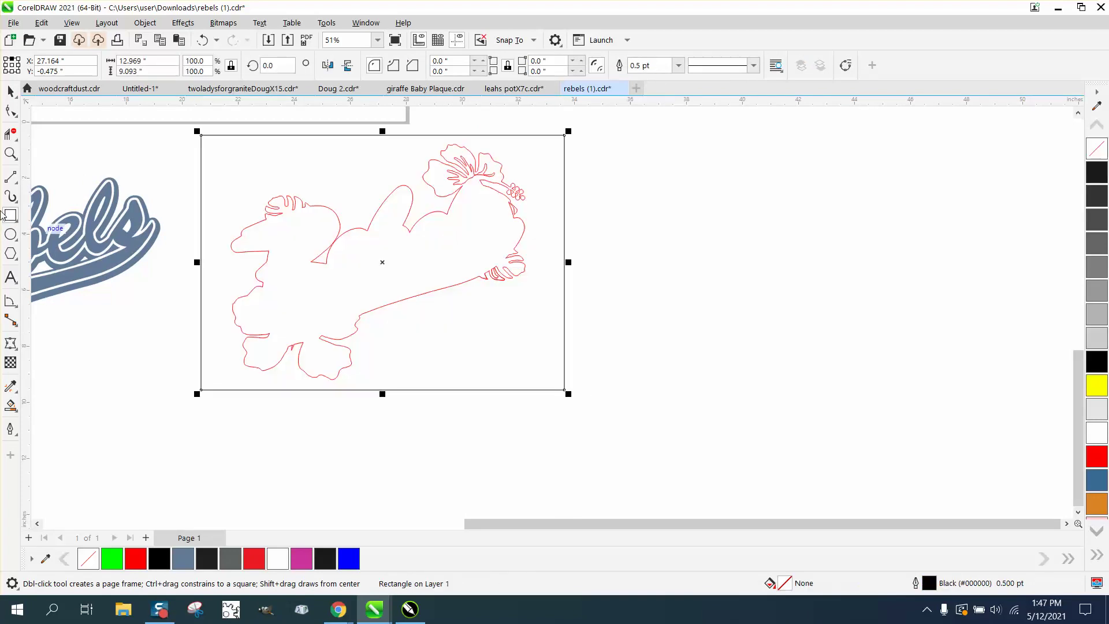
Step: Try a green Smart Fill inside the flower, then undo it, the rectangle's fill and the rectangle
click(10, 405)
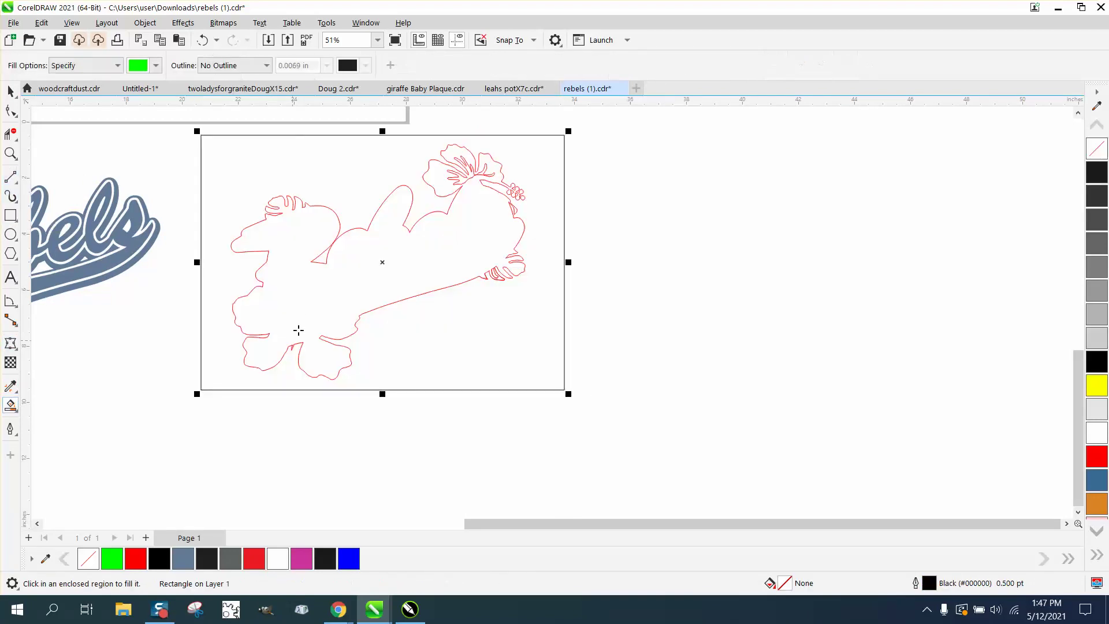
click(303, 313)
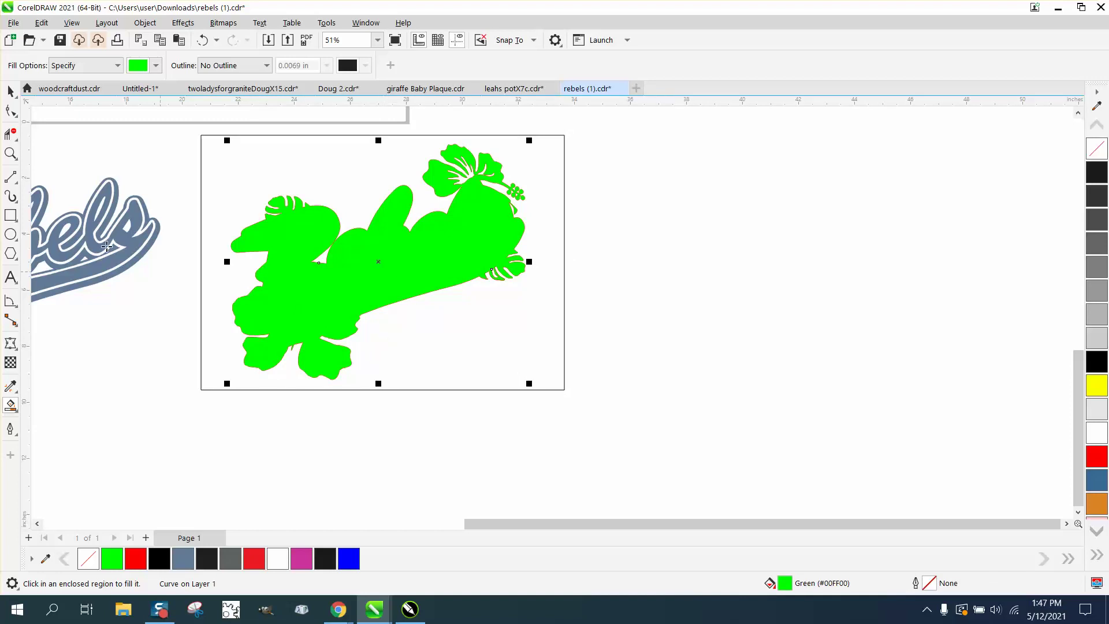
click(202, 40)
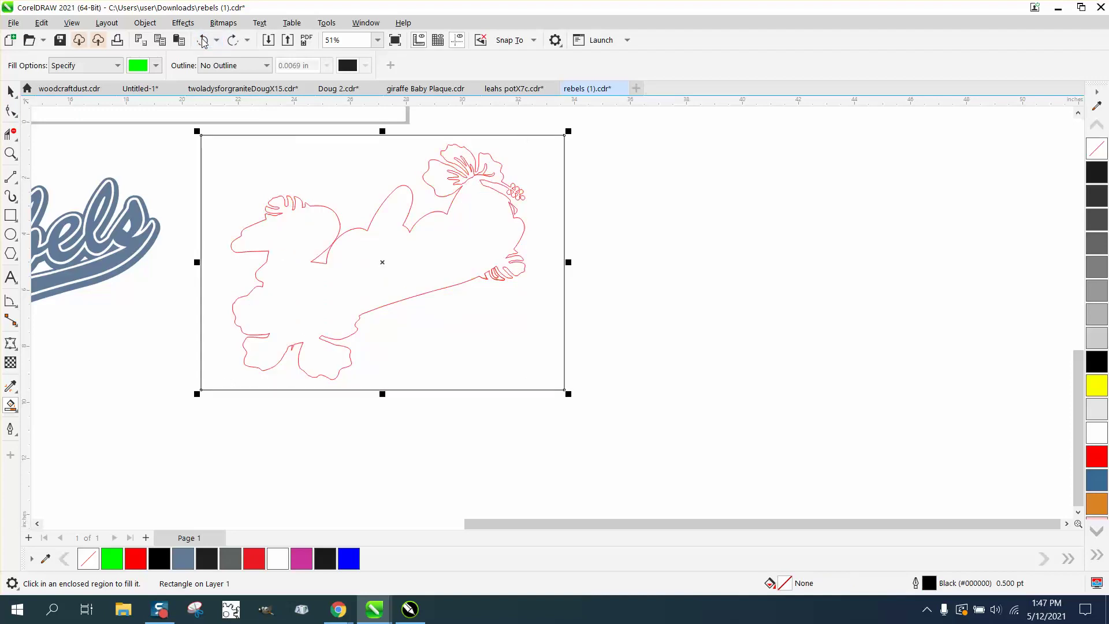
click(203, 39)
click(202, 40)
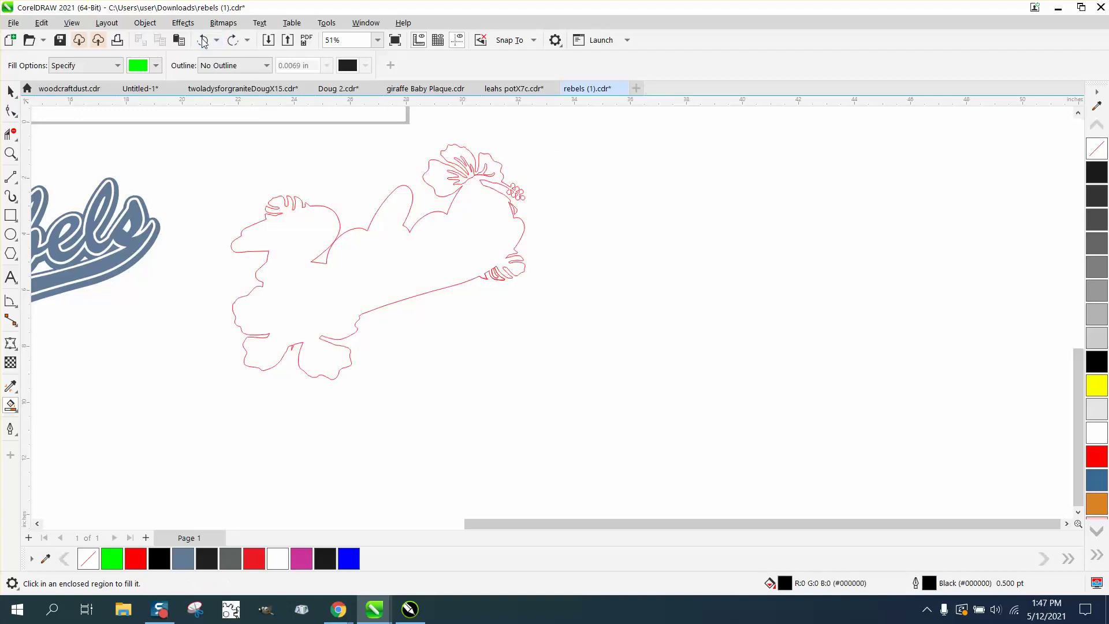
Step: Zoom into the petals and set up the Smooth tool with a 0.1" nib size
click(11, 153)
drag(495, 248, 608, 305)
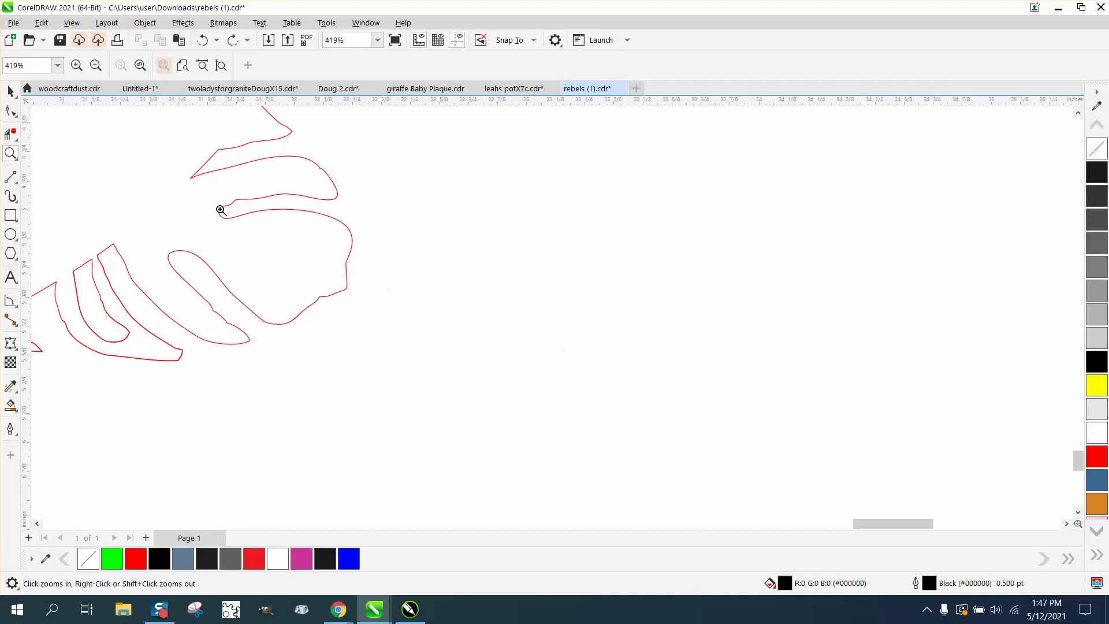
click(16, 118)
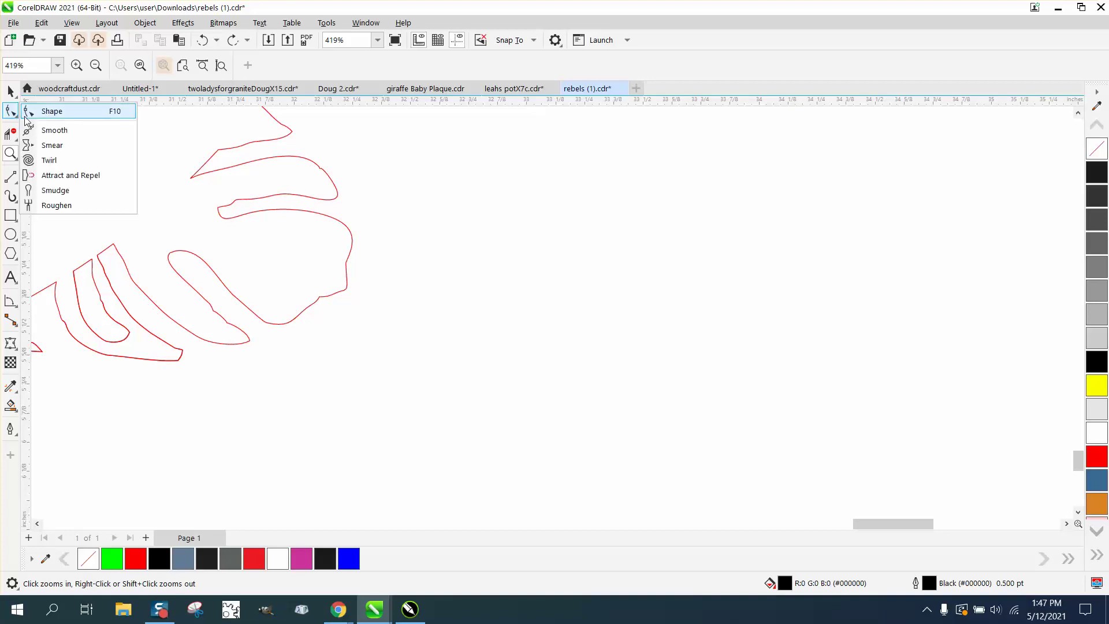
click(47, 129)
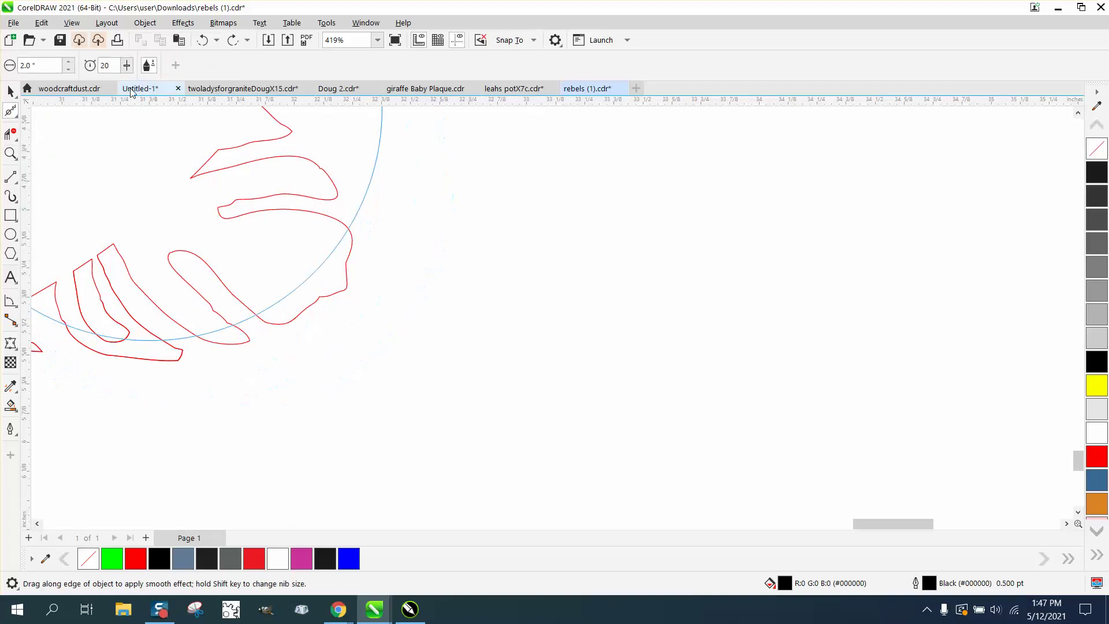
click(40, 65)
text(0.01)
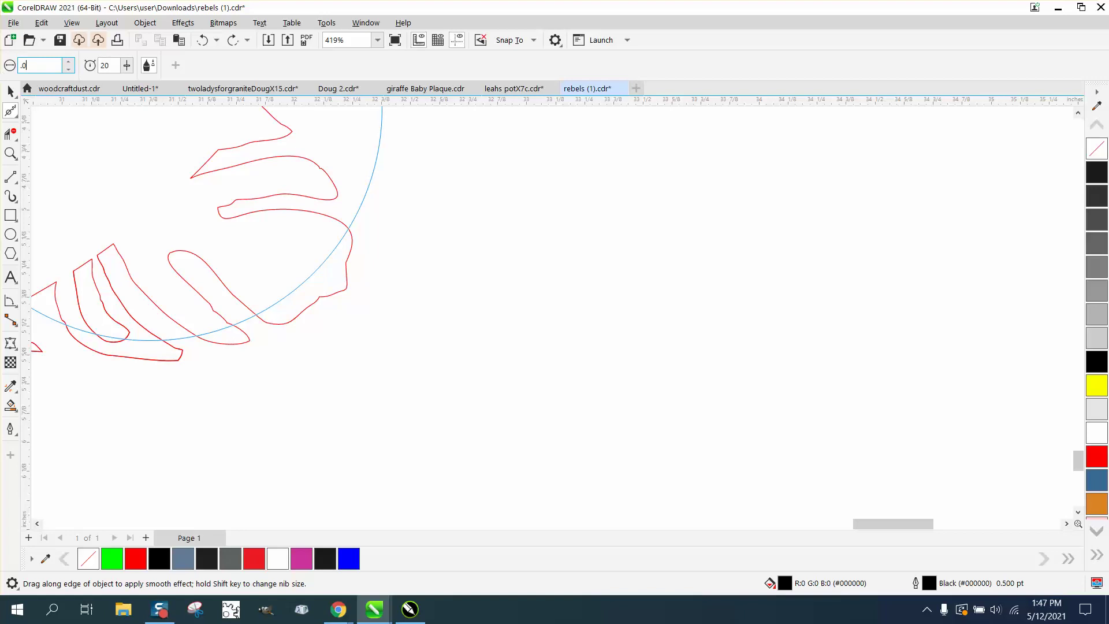
key(Return)
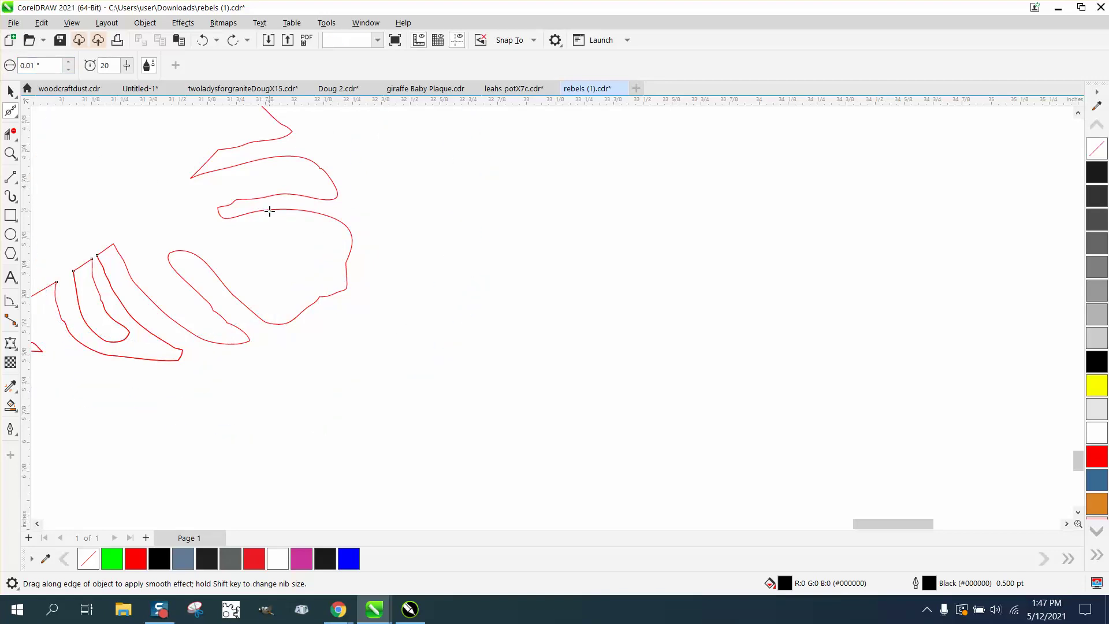
click(270, 211)
click(41, 66)
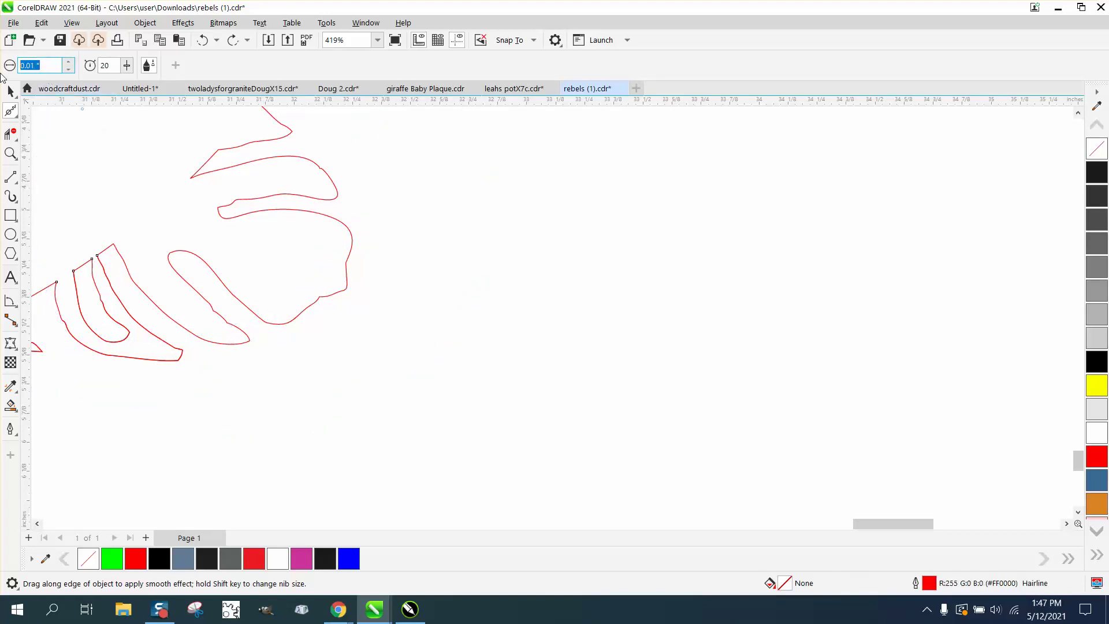
text(.1)
key(Return)
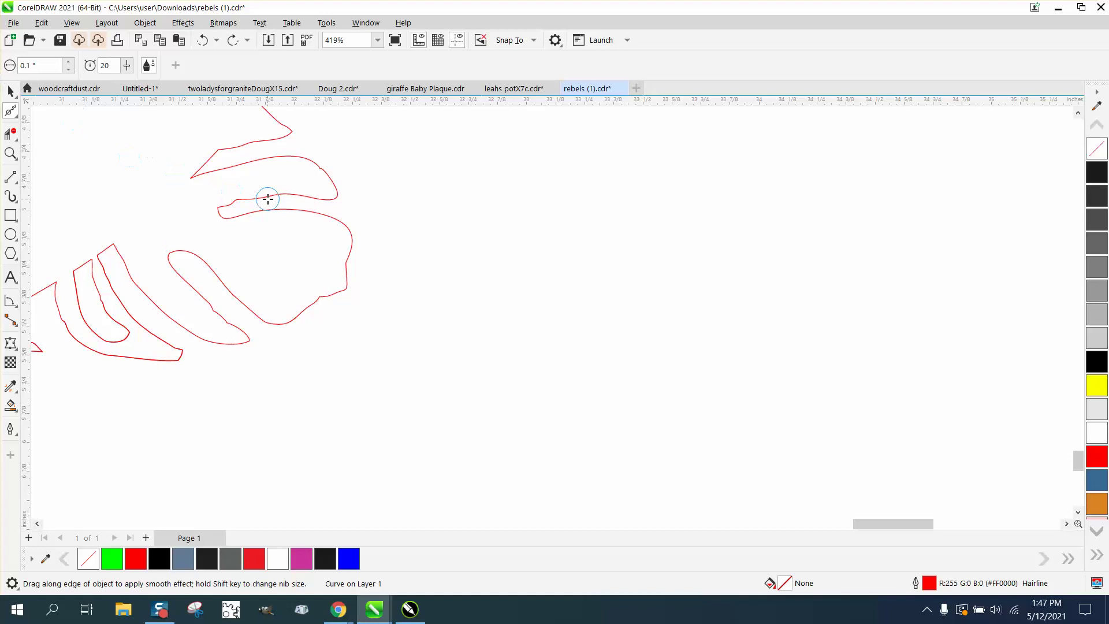
Step: Smooth the notches in the petal curve, the upper curve and the inner leaf strip
click(9, 154)
drag(506, 310, 507, 311)
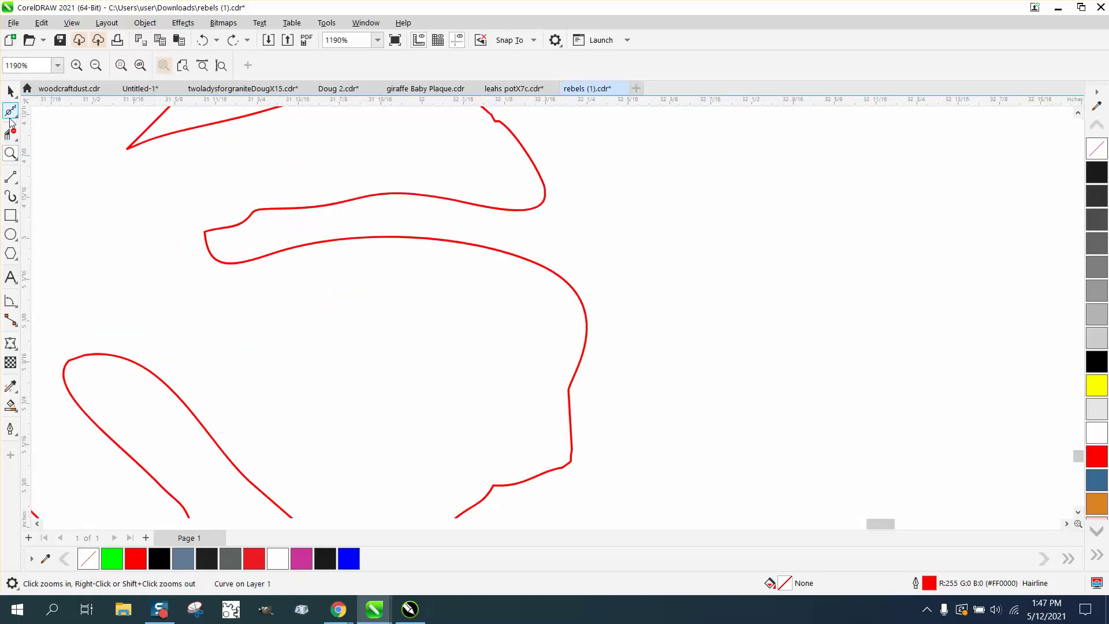
click(13, 117)
click(40, 126)
mouse_move(218, 217)
mouse_down()
mouse_move(279, 208)
mouse_move(260, 225)
mouse_move(342, 203)
mouse_up()
mouse_move(533, 137)
mouse_down()
mouse_move(496, 116)
mouse_move(541, 187)
mouse_move(508, 208)
mouse_move(272, 207)
mouse_move(226, 244)
mouse_move(456, 248)
mouse_move(551, 350)
mouse_move(554, 483)
mouse_move(563, 461)
mouse_up()
scroll(222, 357, down, 3)
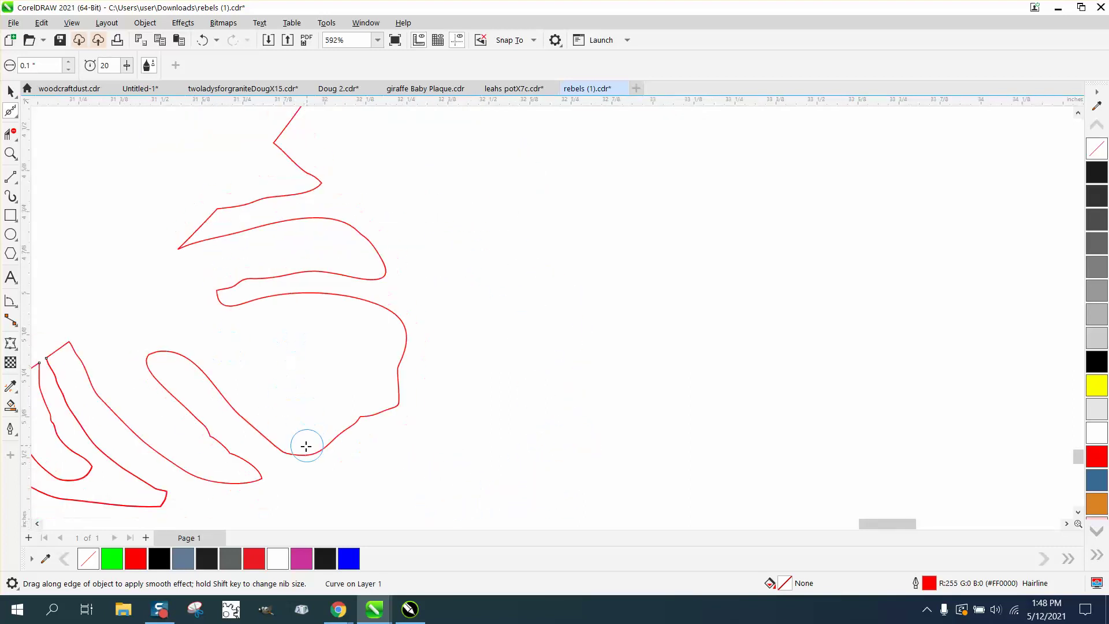
mouse_move(306, 446)
mouse_down()
mouse_move(274, 445)
mouse_move(176, 346)
mouse_move(145, 349)
mouse_move(170, 409)
mouse_move(275, 490)
mouse_move(191, 419)
mouse_move(230, 459)
mouse_up()
scroll(289, 439, down, 2)
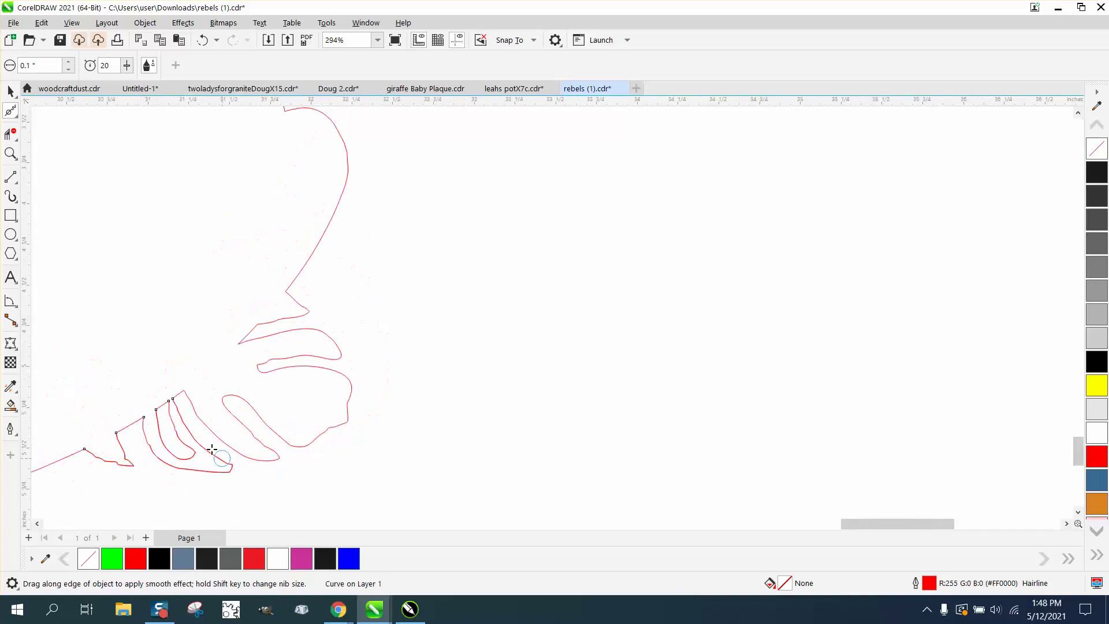
Step: Zoom into the lower-left leaf strips and smooth the inner edge of the strip
key(Escape)
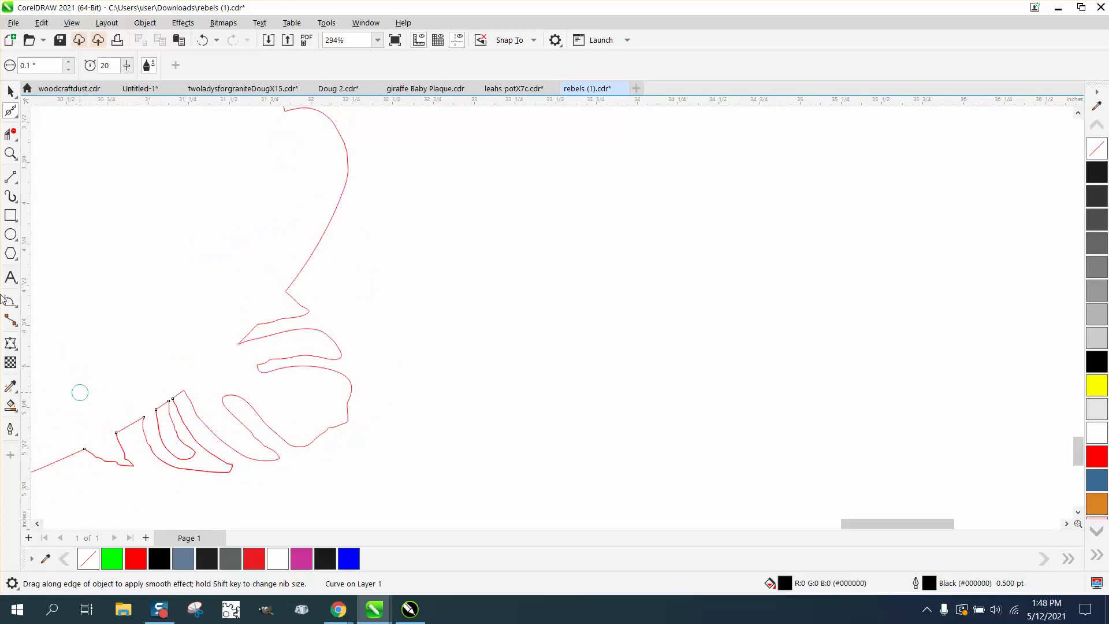
key(z)
drag(69, 372, 310, 480)
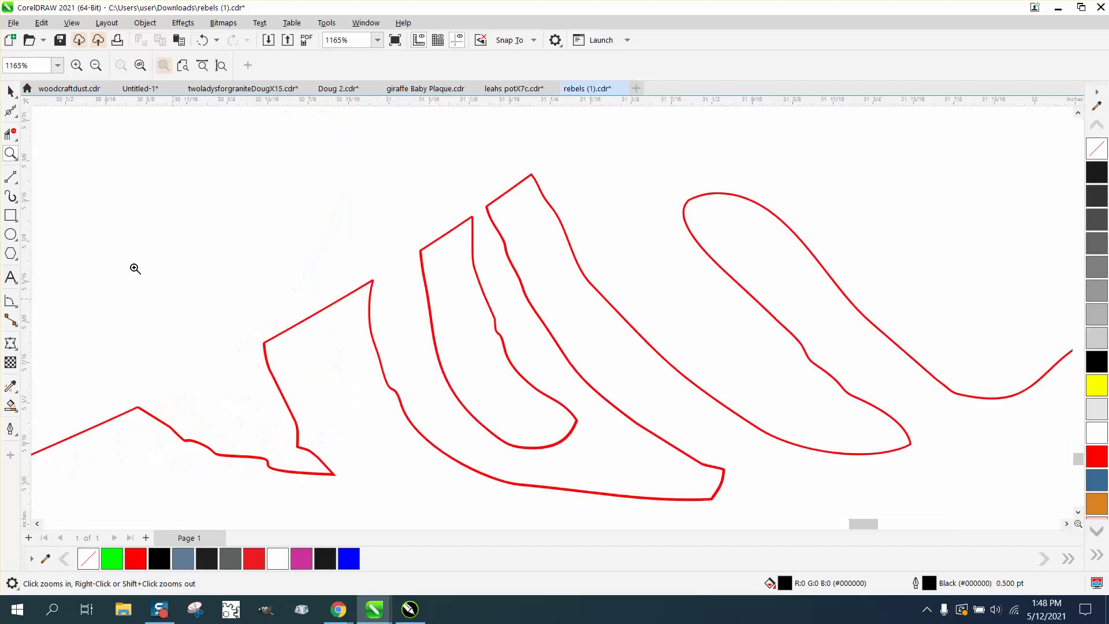
click(10, 110)
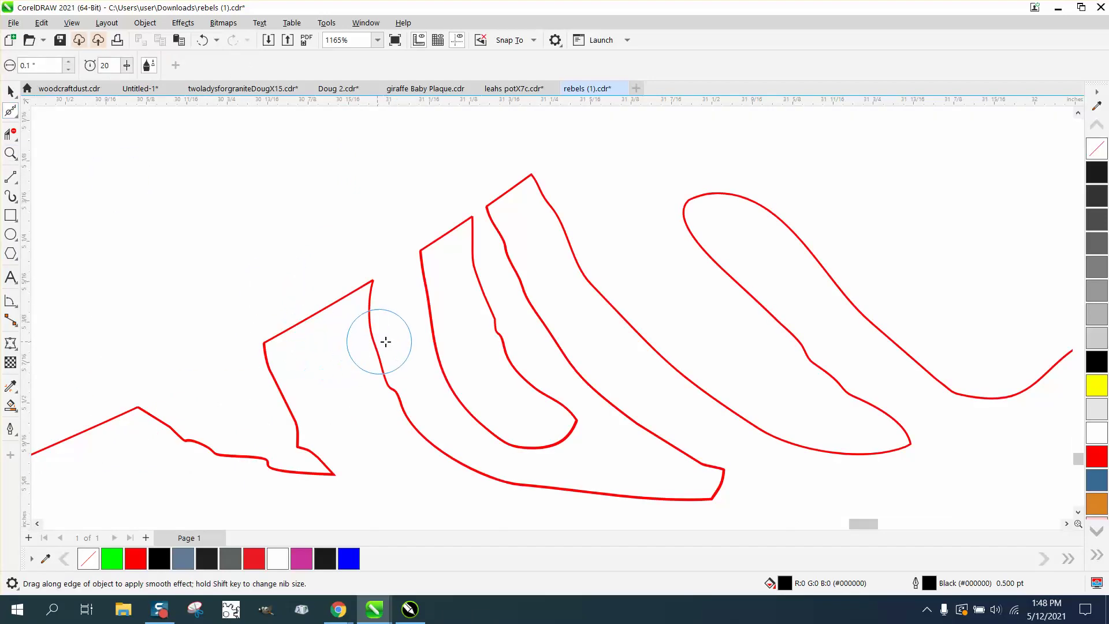
mouse_move(492, 329)
mouse_down()
mouse_move(539, 387)
mouse_move(483, 297)
mouse_move(520, 356)
mouse_move(510, 359)
mouse_move(486, 314)
mouse_move(571, 434)
mouse_up()
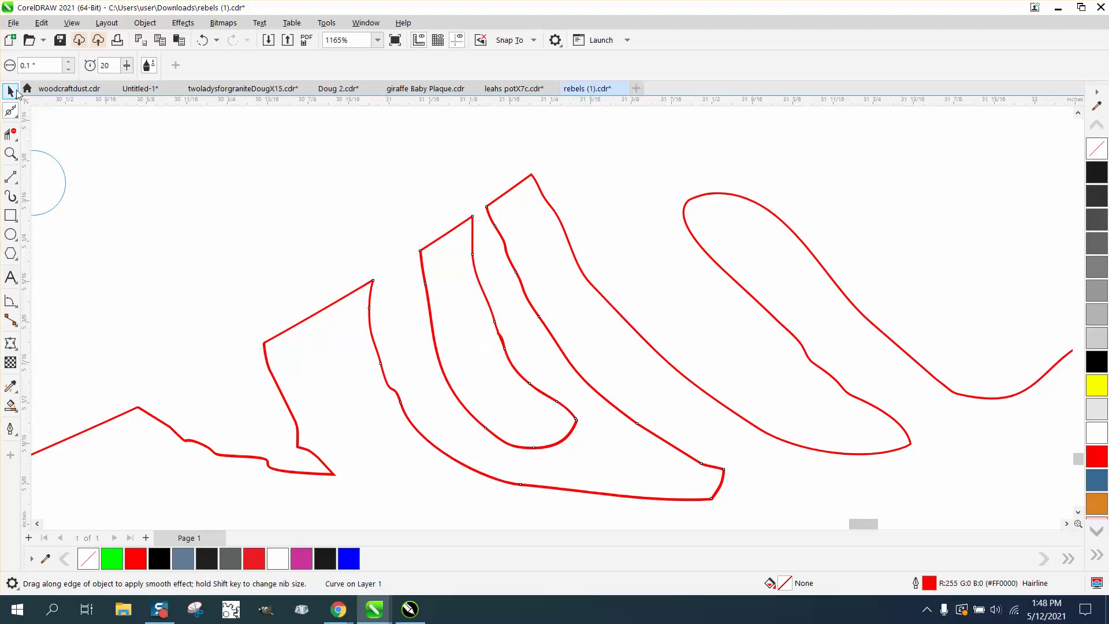
Step: Select the red leaf curve, undoing an accidental drag of it
click(12, 91)
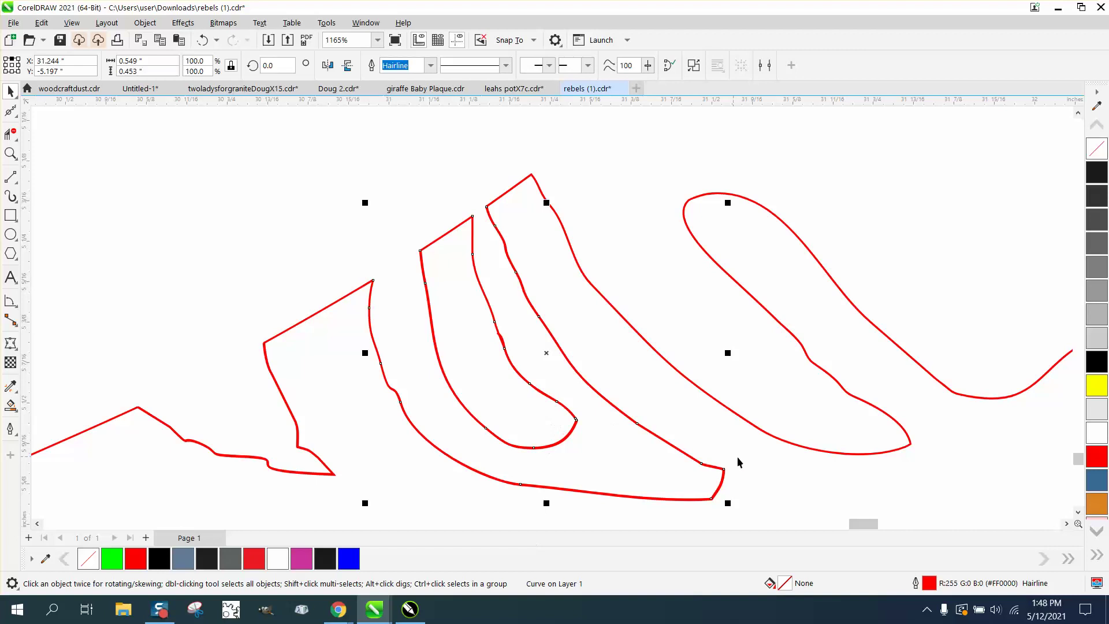
click(773, 469)
click(555, 400)
click(554, 404)
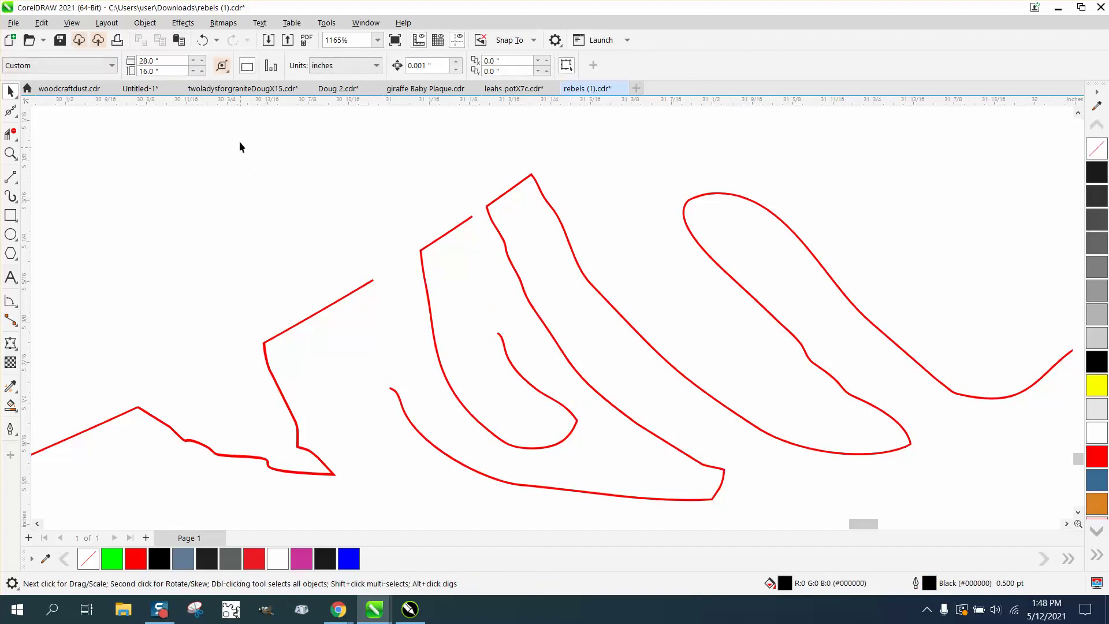
click(565, 489)
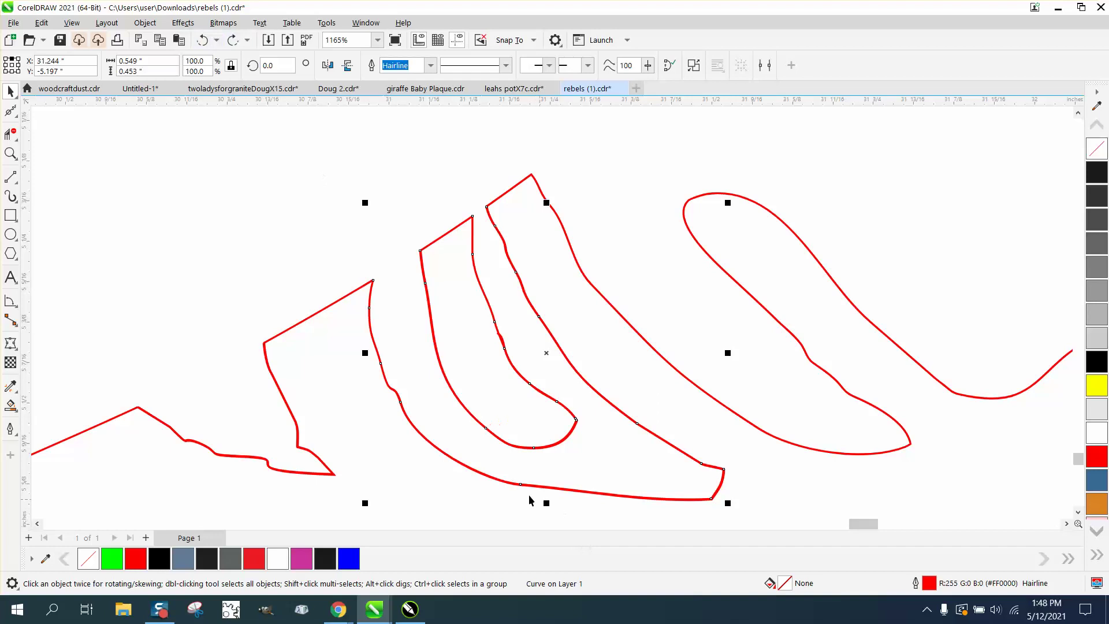
click(733, 490)
drag(723, 486, 780, 512)
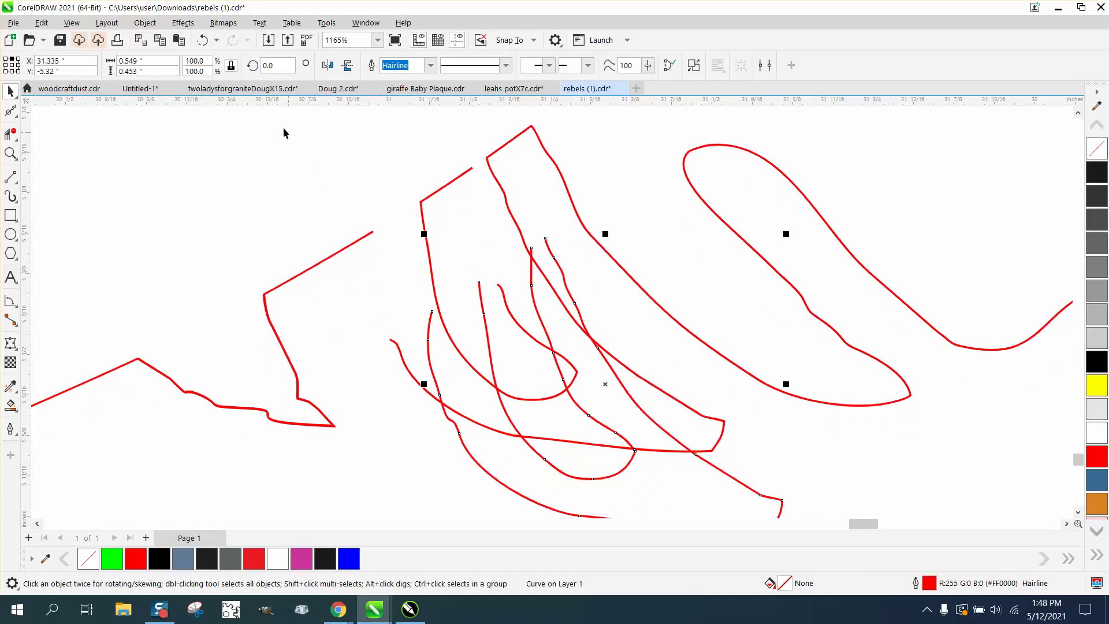
click(202, 40)
Step: Change the nudge distance and nudge the overlapping inner leaf curve down
click(510, 153)
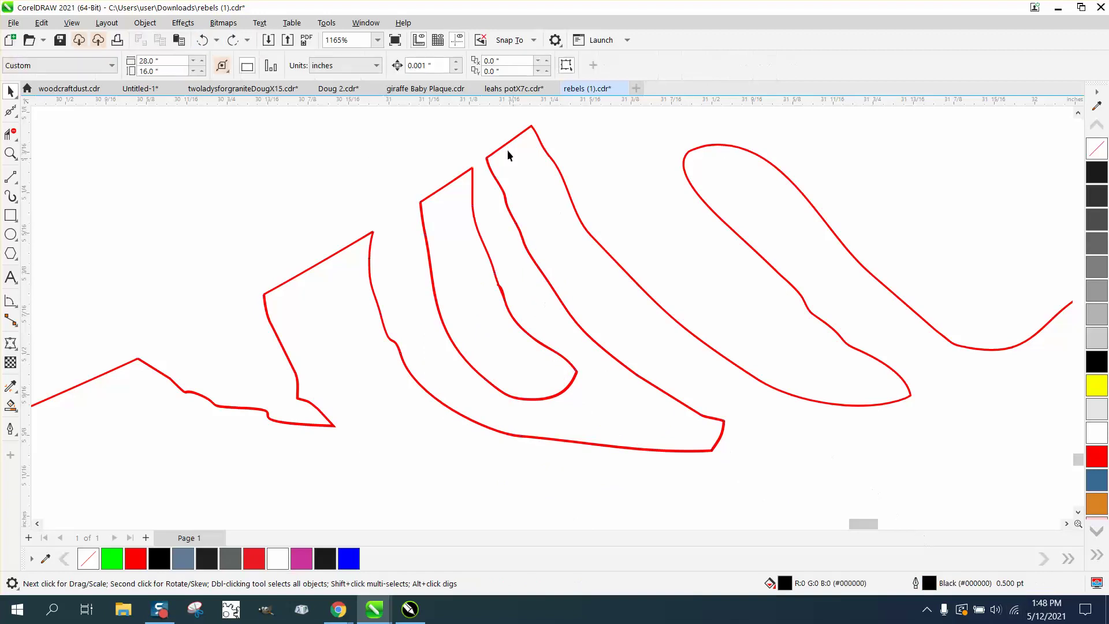
click(423, 67)
double_click(423, 67)
text(.5)
click(719, 440)
key(Down)
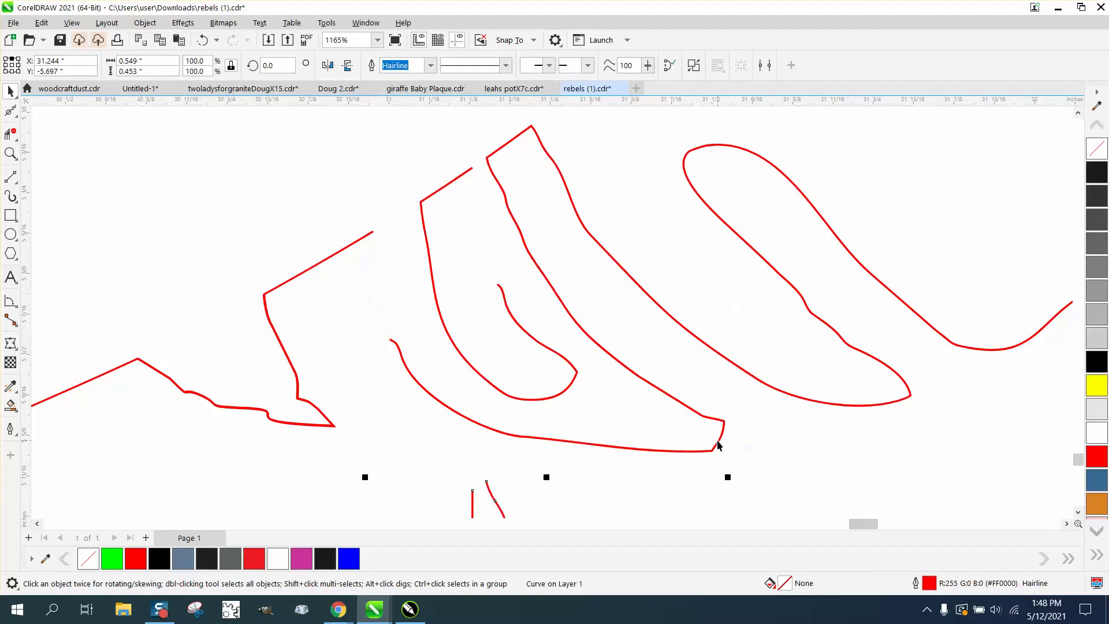
scroll(716, 438, down, 5)
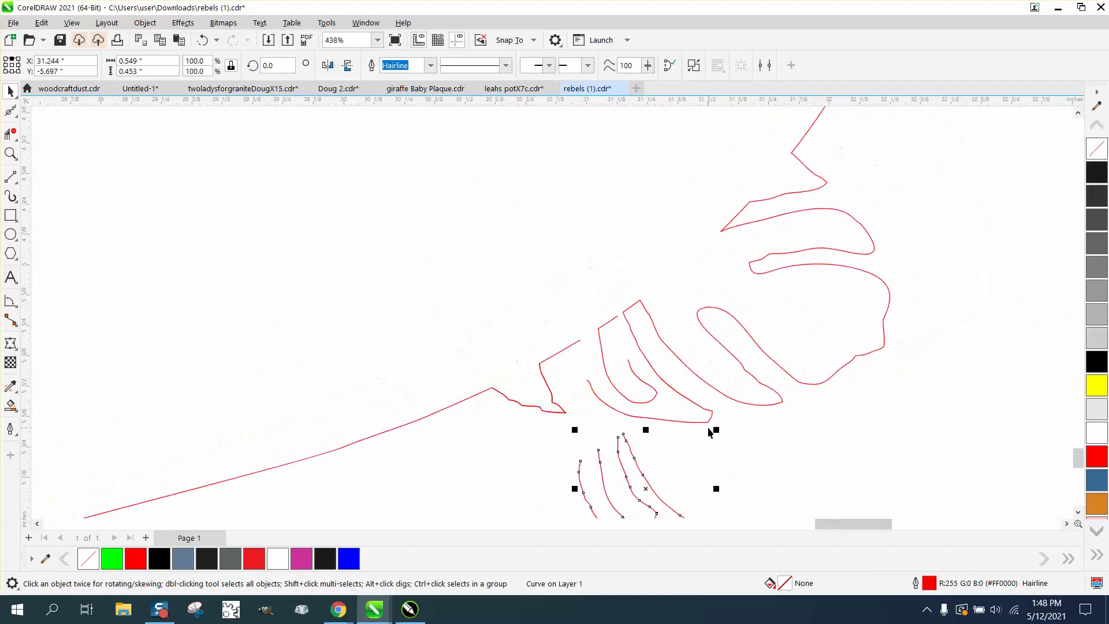
scroll(658, 413, down, 1)
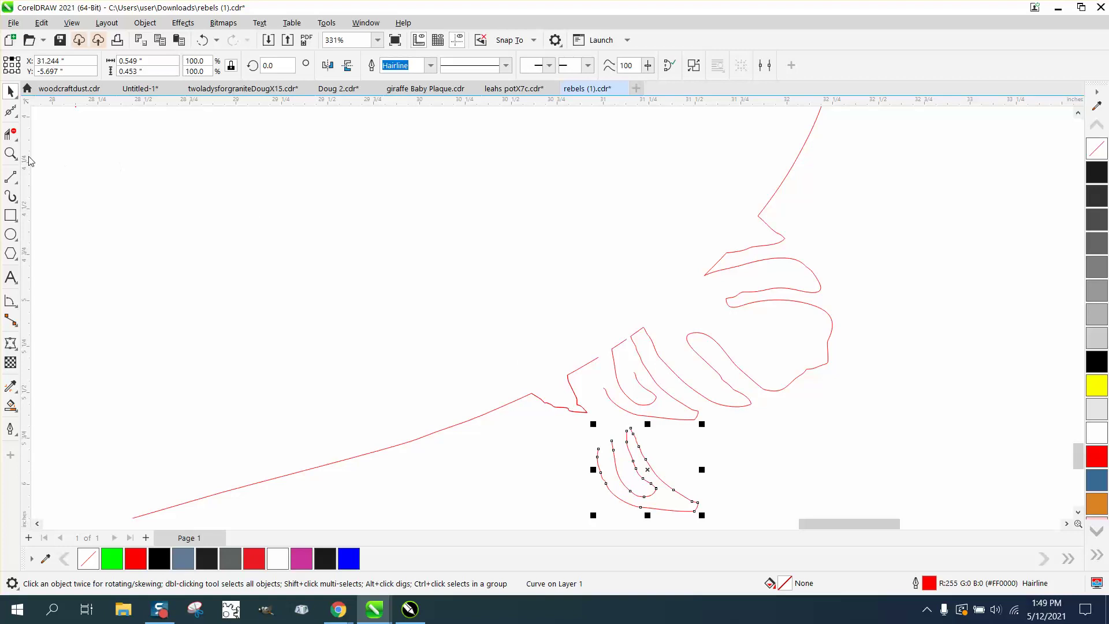
Step: Virtual-delete the overlapping leaf segments, nudge the inner curve back up, and zoom to it
click(11, 134)
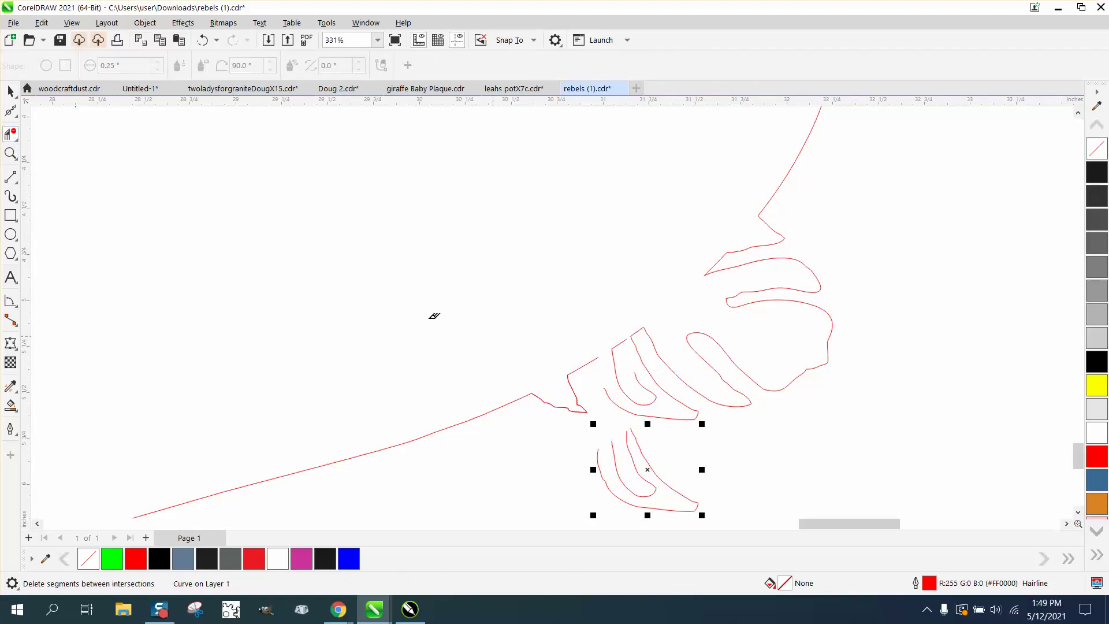
click(643, 351)
click(621, 339)
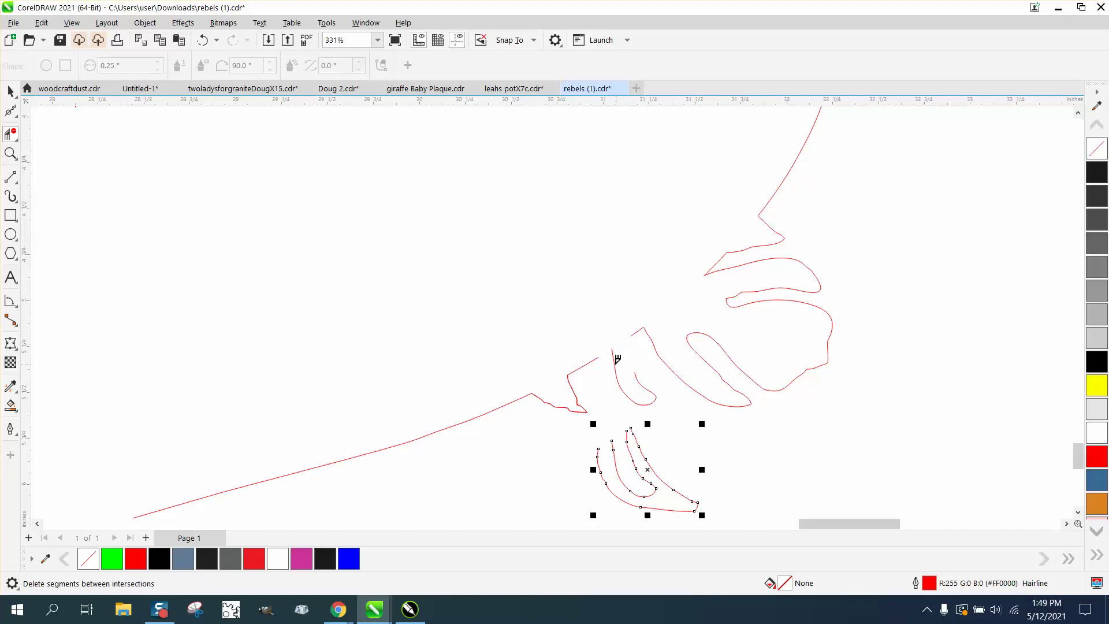
click(620, 366)
click(10, 92)
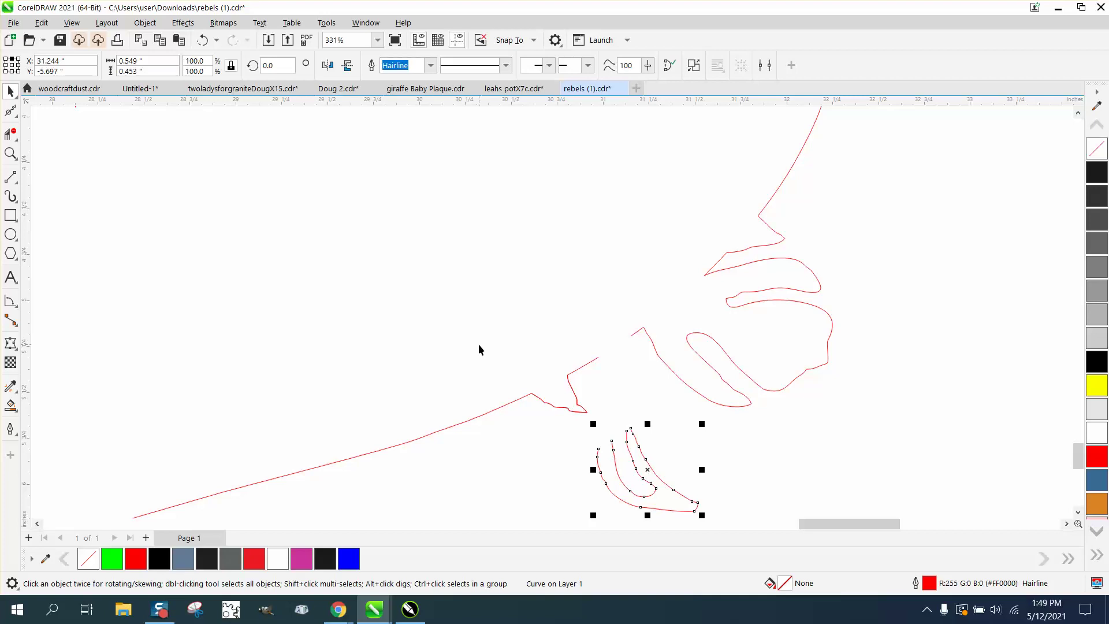
key(Up)
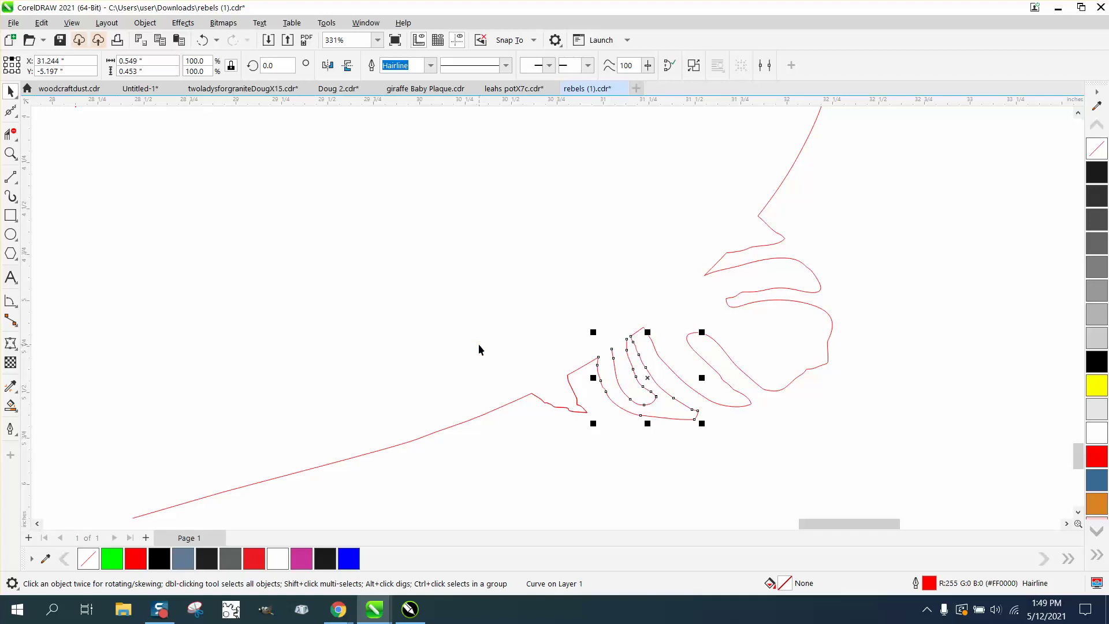
click(11, 154)
key(shift+F2)
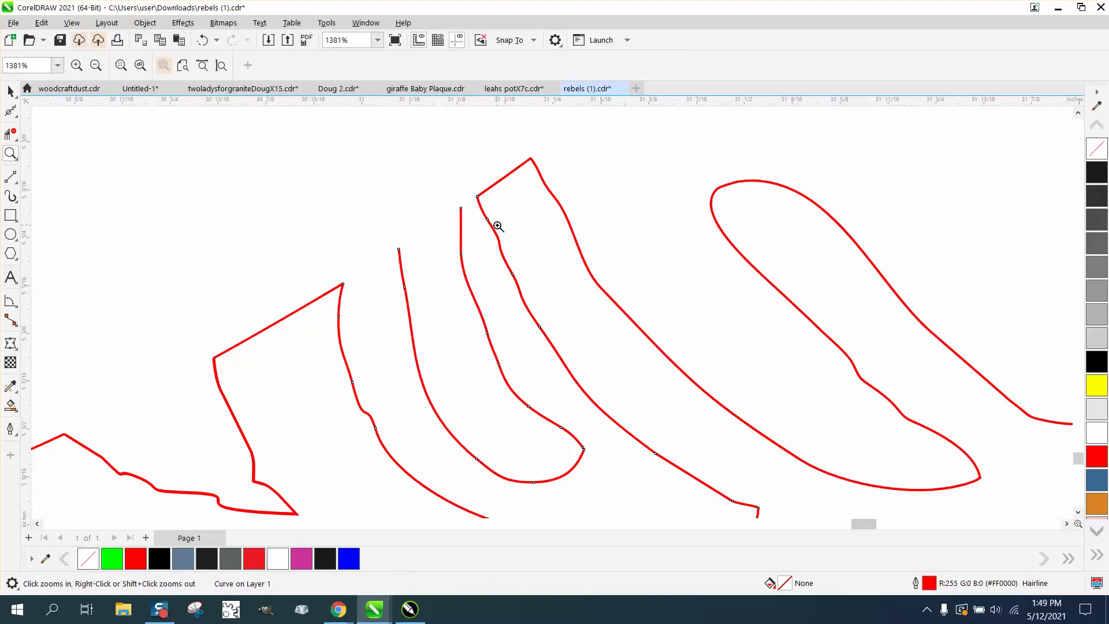
Step: Draw a 2-Point Line closing the gap between the curve endpoints
click(16, 183)
click(61, 193)
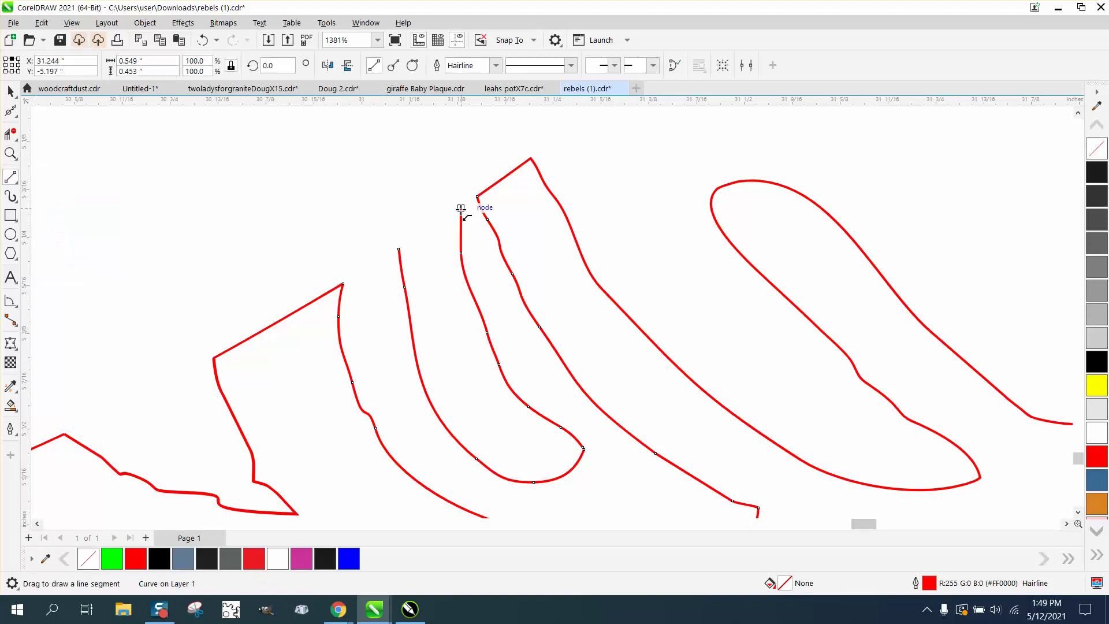
drag(461, 209, 399, 249)
scroll(252, 252, down, 2)
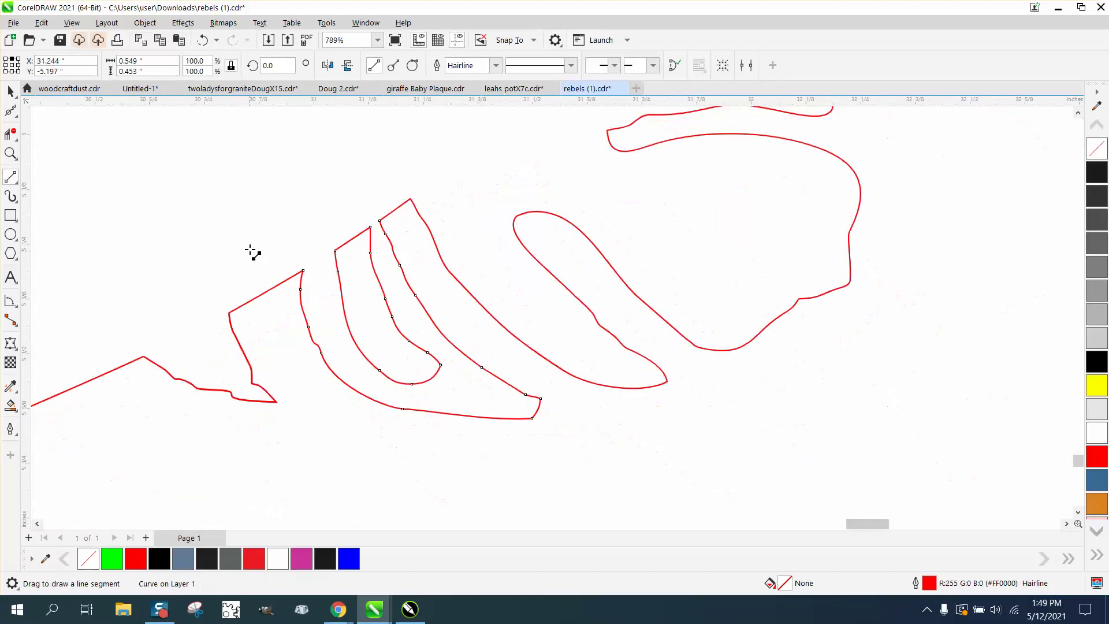
Step: Smooth the jagged edge of the red outline near the lower leaf notch
click(15, 117)
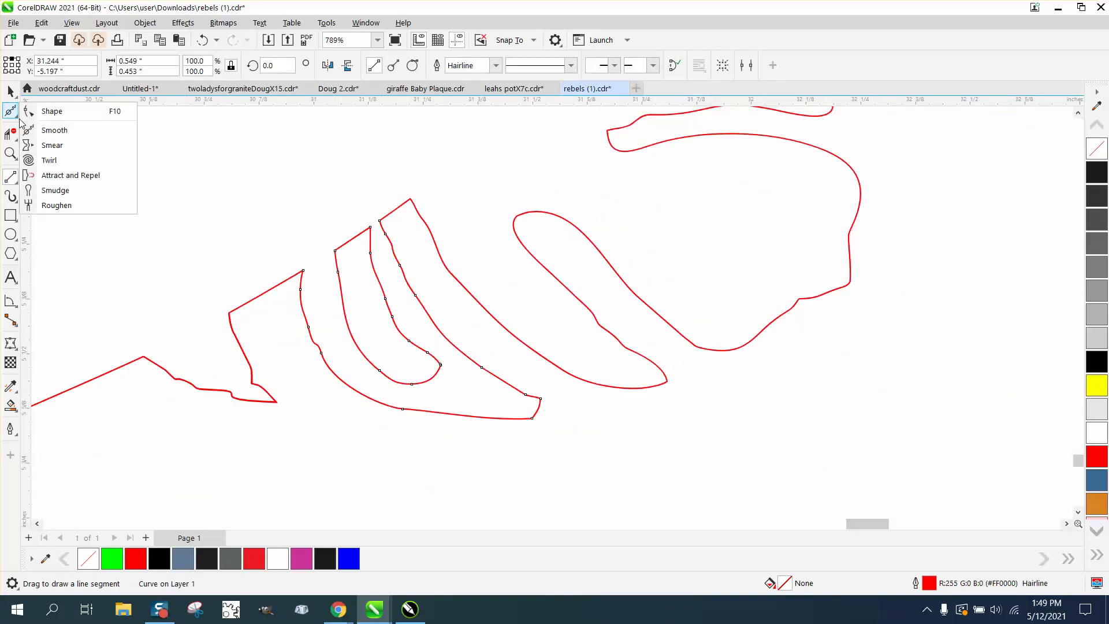
click(58, 127)
mouse_move(249, 400)
mouse_down()
mouse_move(170, 375)
mouse_move(233, 400)
mouse_move(253, 389)
mouse_move(238, 304)
mouse_move(232, 313)
mouse_move(283, 288)
mouse_move(339, 376)
mouse_move(225, 397)
mouse_move(212, 393)
mouse_move(253, 399)
mouse_move(225, 341)
mouse_up()
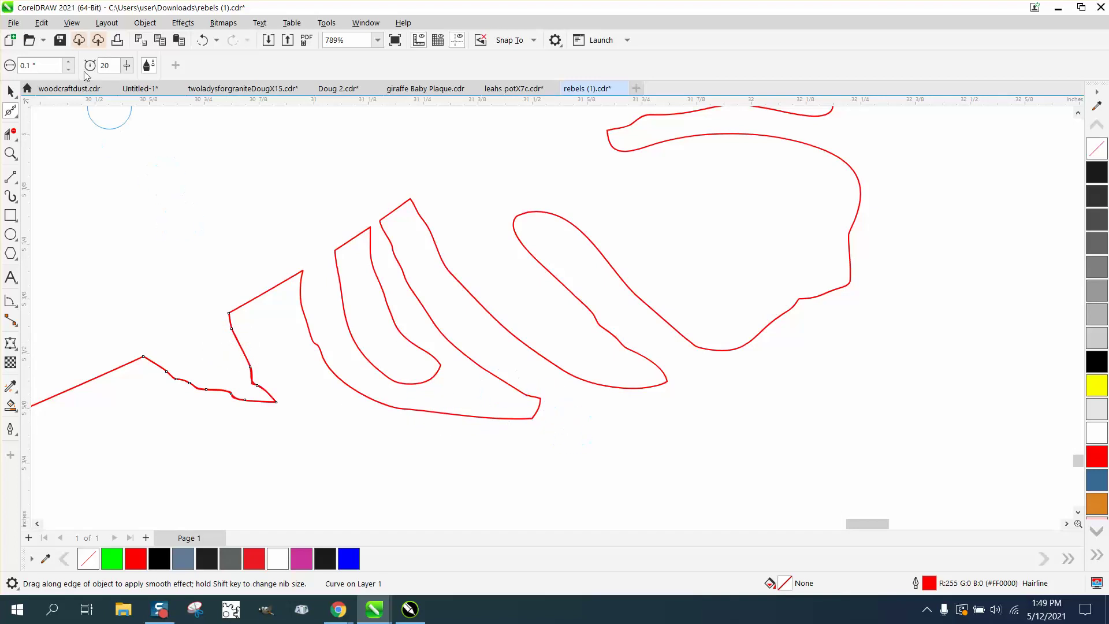
Step: Raise the Smooth rate to 46 and smooth the bottom-right corner and right-hand kink
click(126, 65)
mouse_move(130, 81)
drag(128, 82, 149, 83)
mouse_move(488, 383)
mouse_down()
mouse_move(537, 400)
mouse_move(547, 416)
mouse_move(535, 398)
mouse_move(527, 417)
mouse_move(539, 408)
mouse_up()
mouse_move(634, 351)
mouse_down()
mouse_move(578, 305)
mouse_move(755, 348)
mouse_move(828, 294)
mouse_up()
Step: Set the nib size to 0.2" and smooth the lower-right section and lower stem
scroll(827, 293, down, 2)
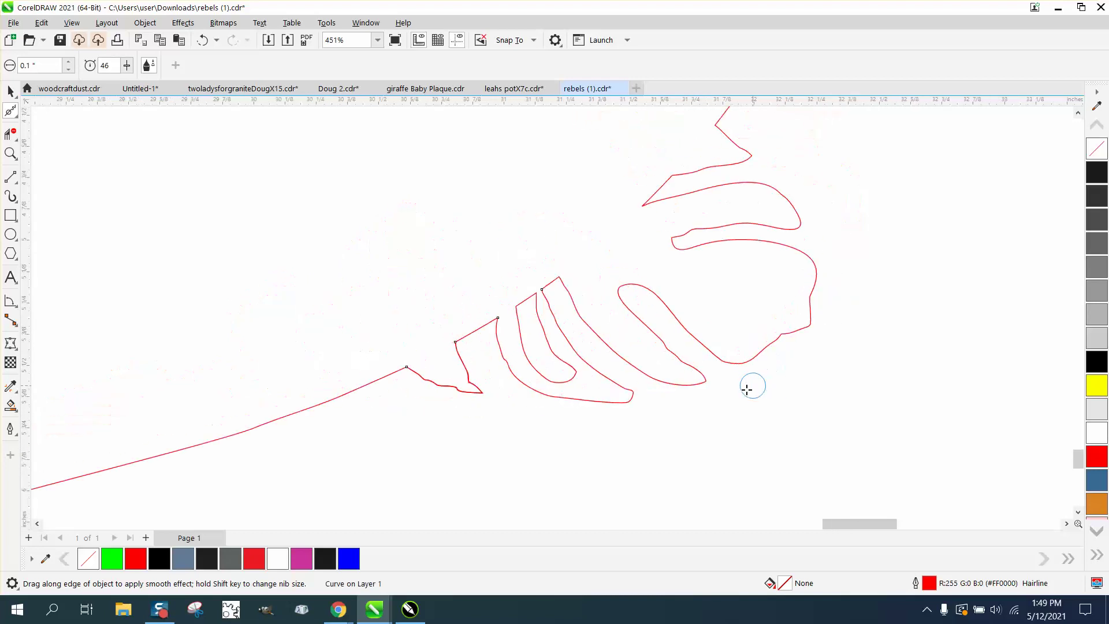
double_click(35, 67)
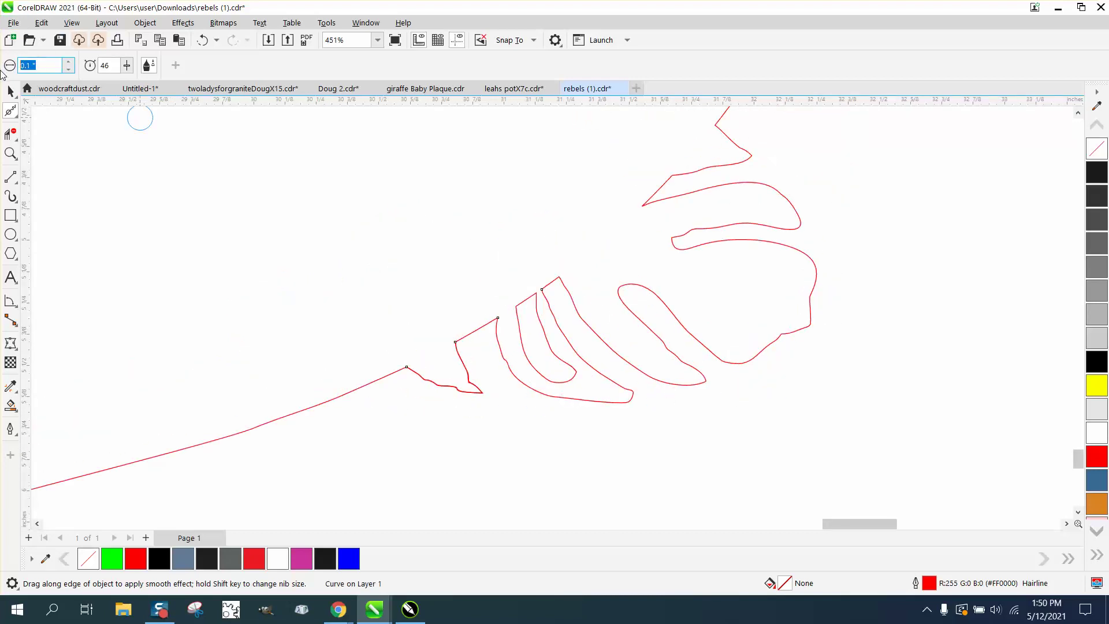
key(BackSpace)
key(Return)
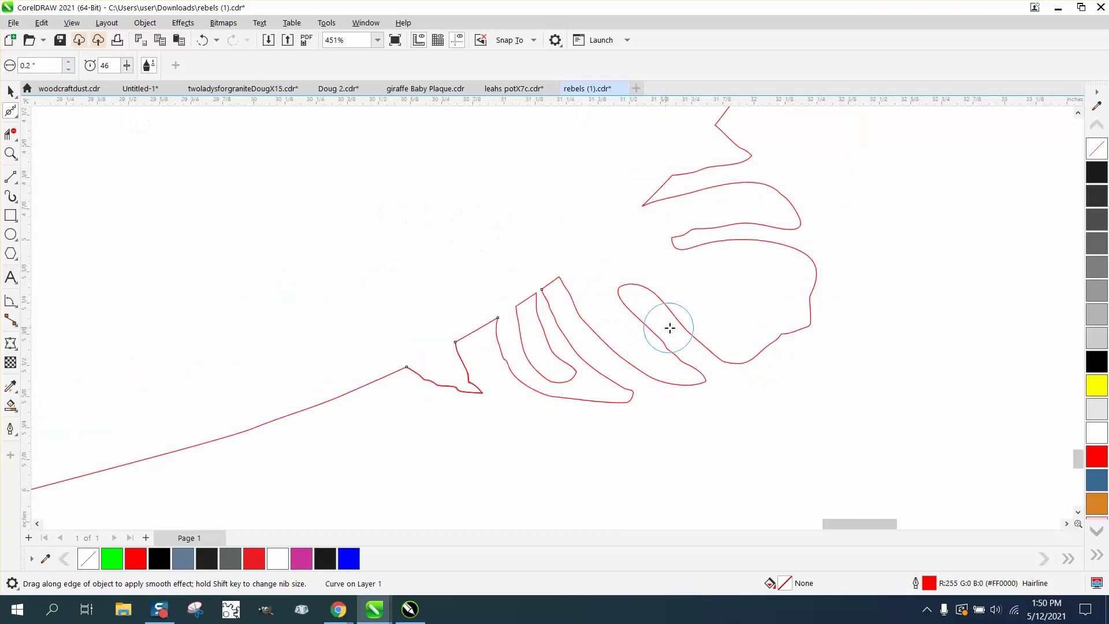
mouse_move(684, 327)
mouse_down()
mouse_move(712, 351)
mouse_move(770, 336)
mouse_move(762, 347)
mouse_move(808, 326)
mouse_move(811, 283)
mouse_move(801, 251)
mouse_move(689, 242)
mouse_move(706, 225)
mouse_move(779, 221)
mouse_move(777, 200)
mouse_move(685, 197)
mouse_move(664, 225)
mouse_up()
mouse_move(564, 296)
mouse_down()
mouse_move(467, 366)
mouse_move(482, 398)
mouse_move(423, 382)
mouse_move(485, 408)
mouse_up()
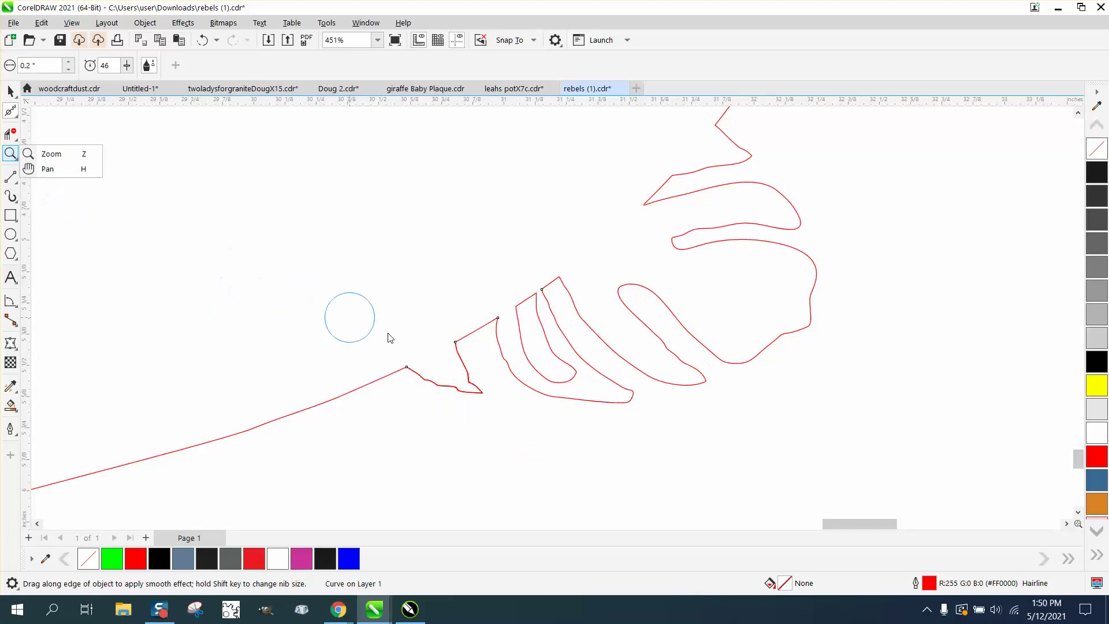
Step: Zoom into the stem notch and delete the stray loose curve piece there
click(13, 155)
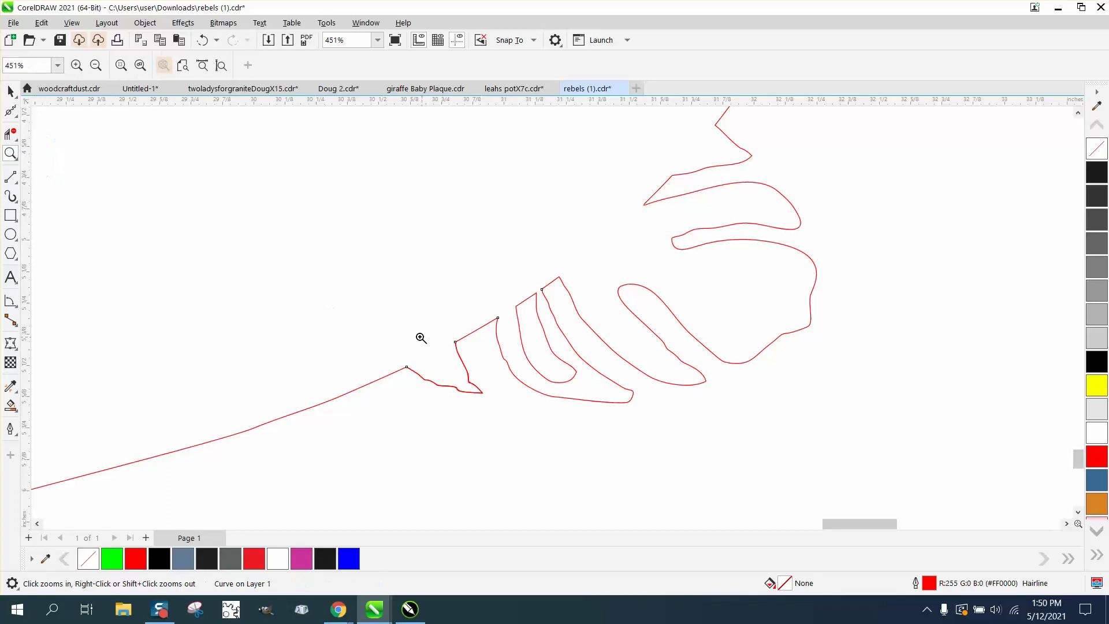
drag(561, 451, 560, 451)
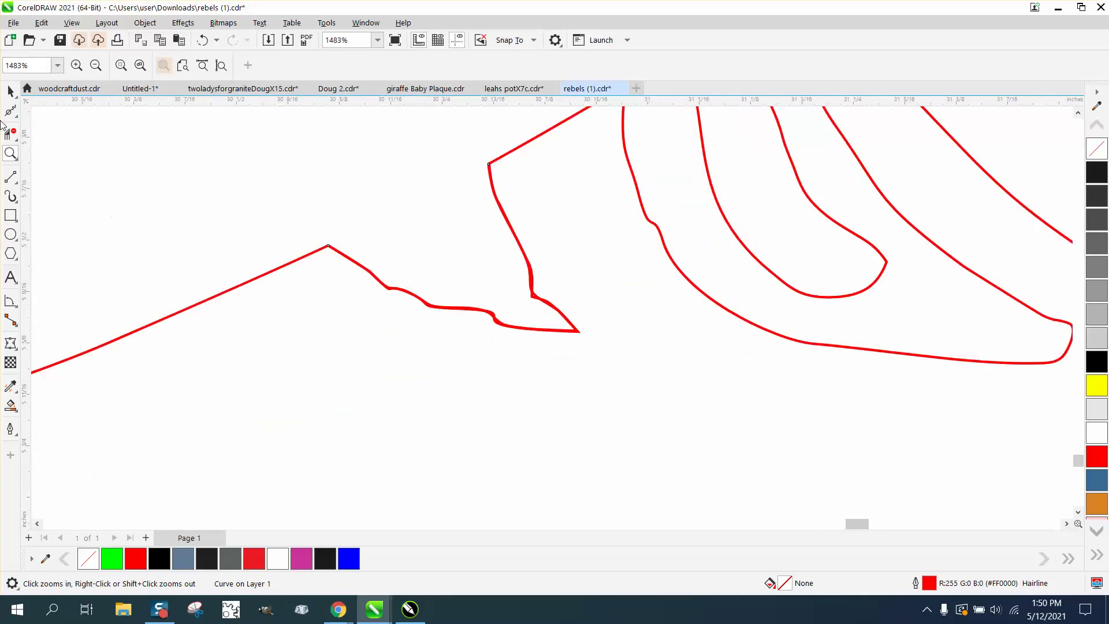
click(10, 110)
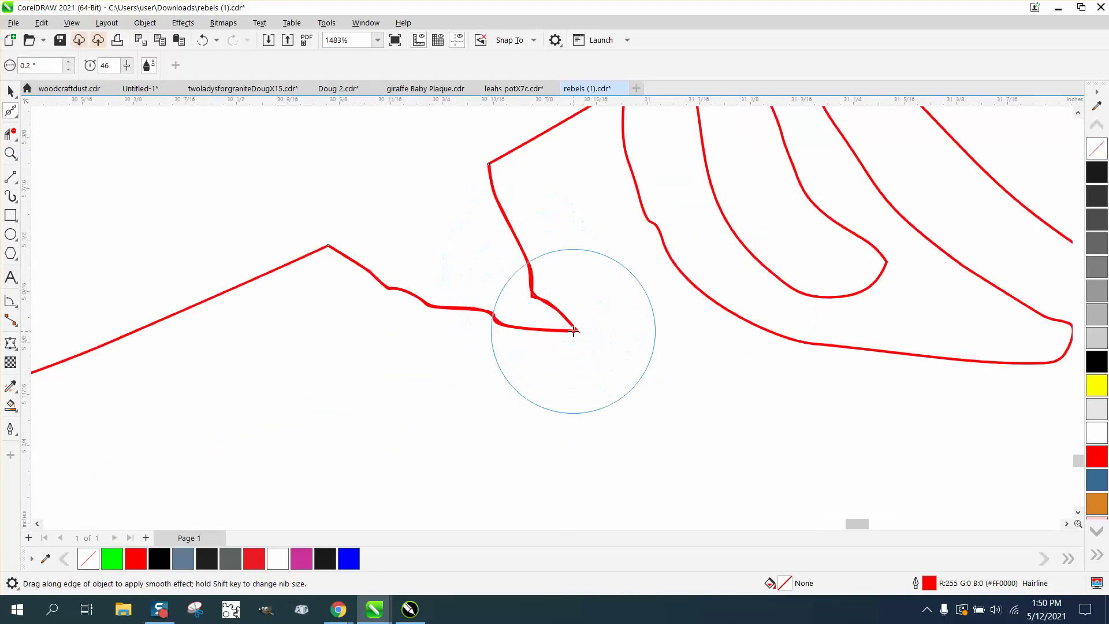
click(10, 93)
click(282, 389)
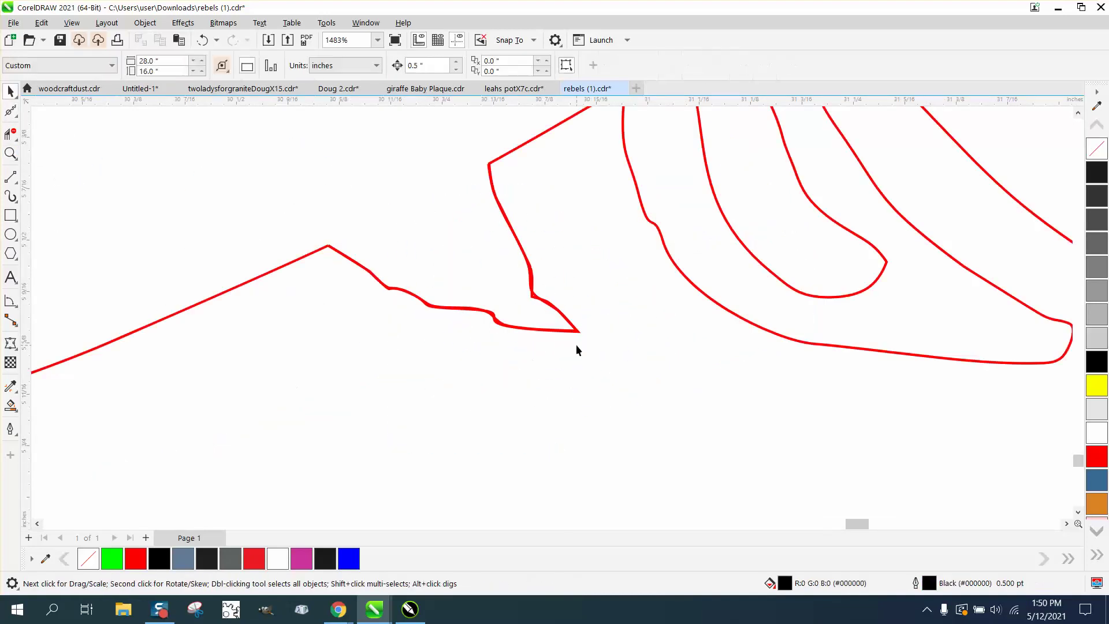
click(578, 333)
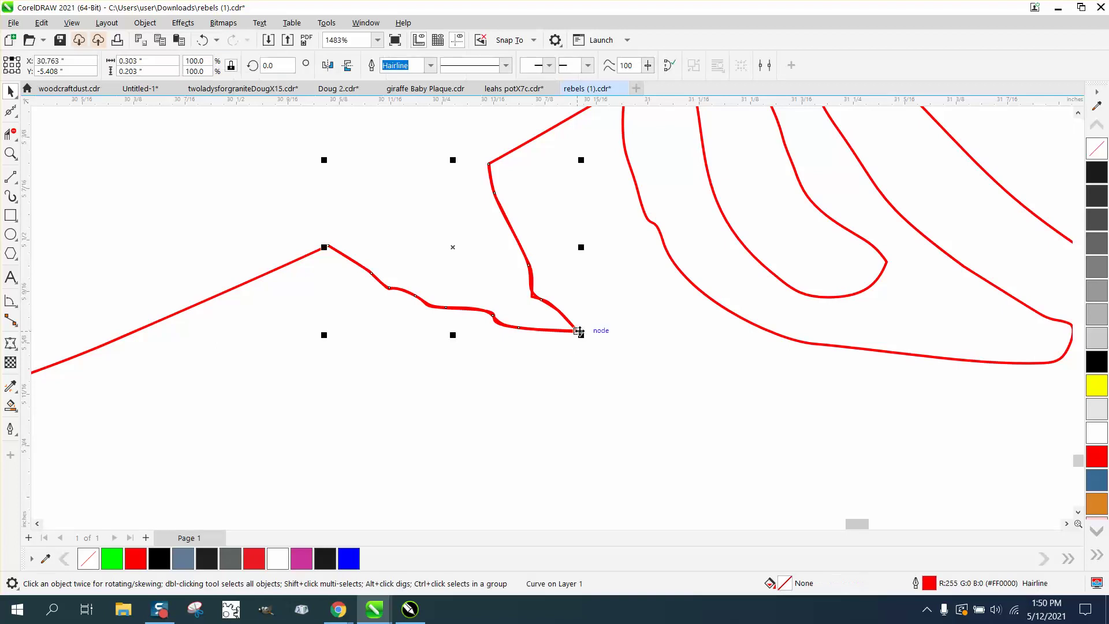
drag(579, 331, 580, 335)
scroll(597, 333, down, 4)
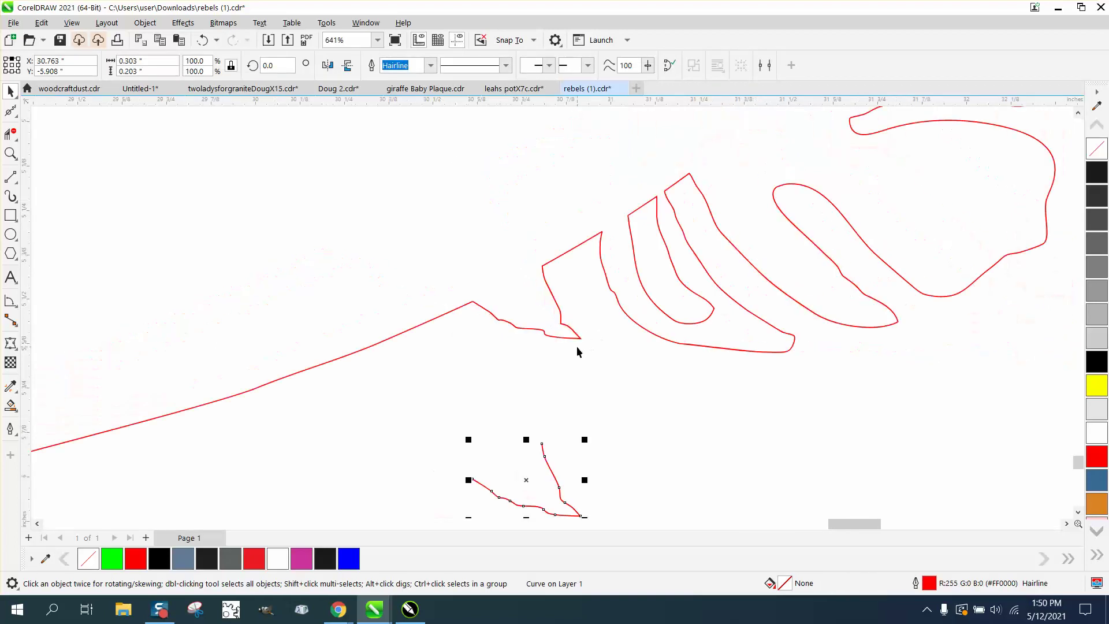
key(Delete)
Step: Smooth the notch where the stray piece was removed
click(11, 153)
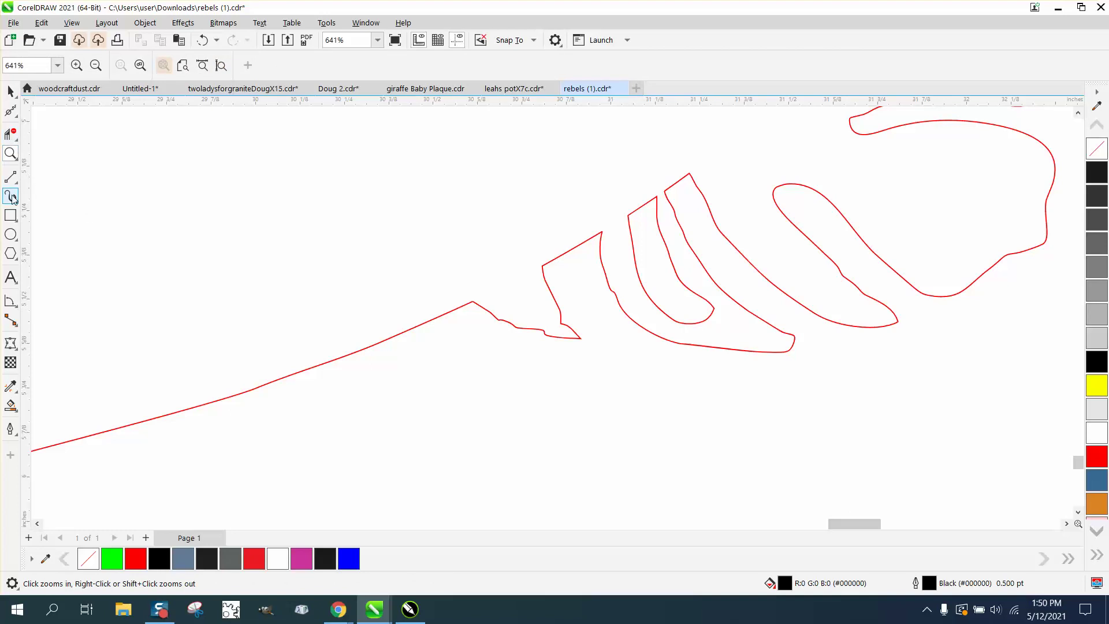
click(11, 112)
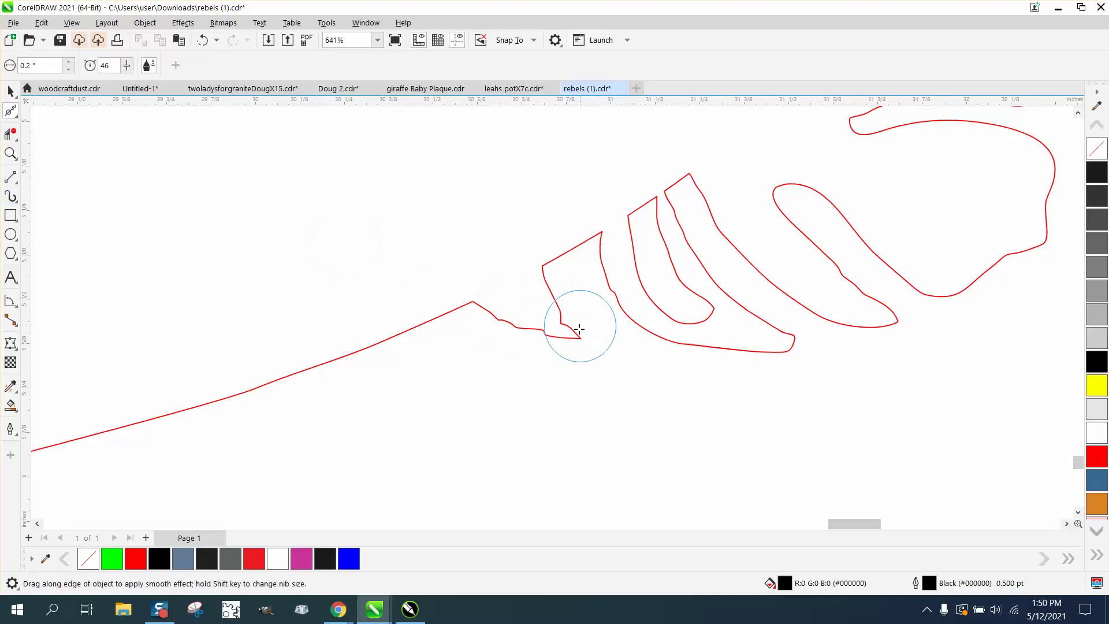
mouse_move(554, 306)
mouse_down()
mouse_move(569, 323)
mouse_move(559, 336)
mouse_move(491, 317)
mouse_move(563, 343)
mouse_move(564, 310)
mouse_move(577, 341)
mouse_up()
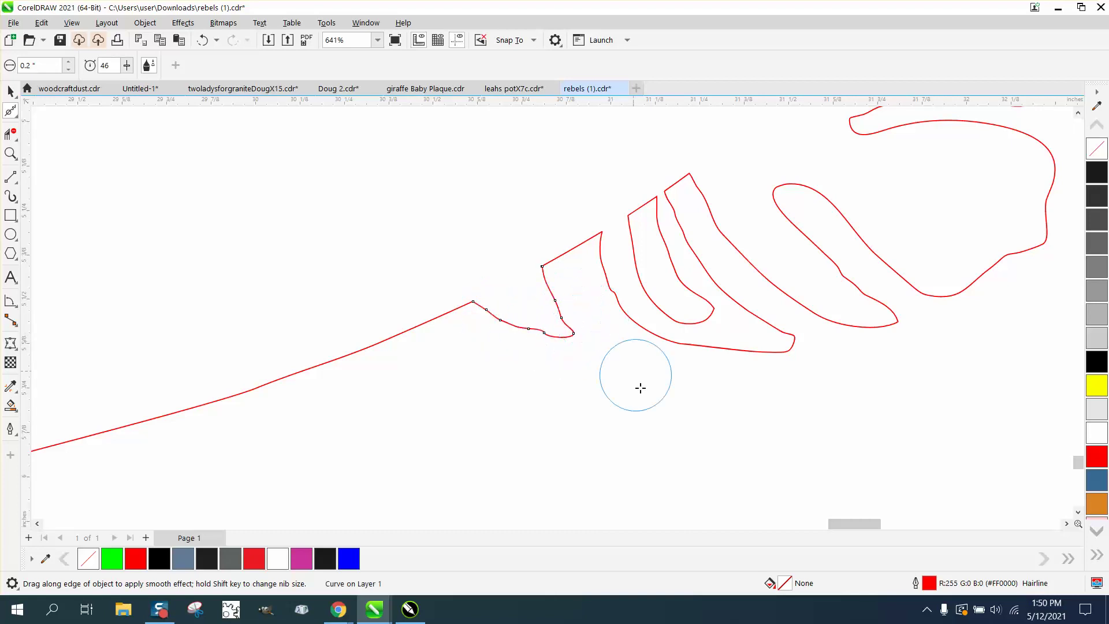
scroll(603, 398, down, 3)
scroll(571, 387, down, 4)
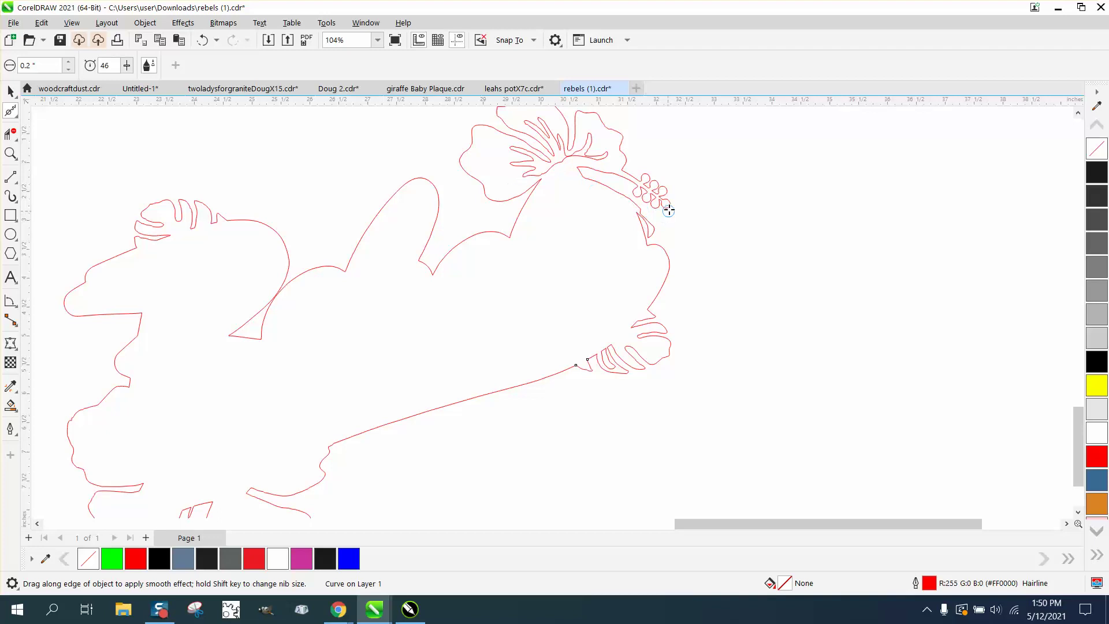
scroll(699, 228, down, 1)
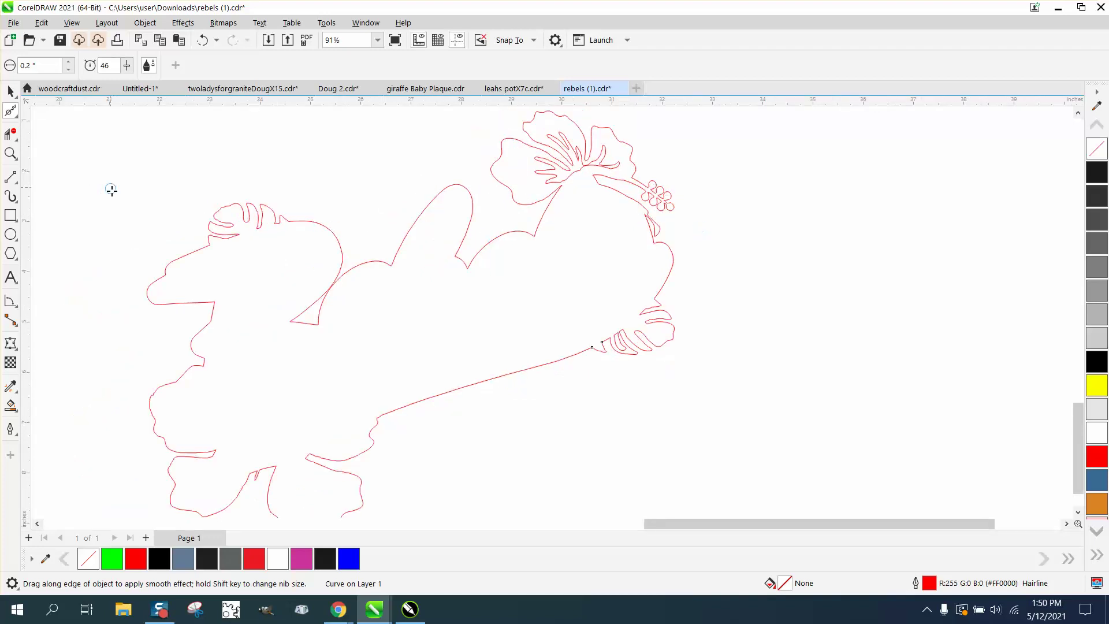
scroll(301, 456, down, 1)
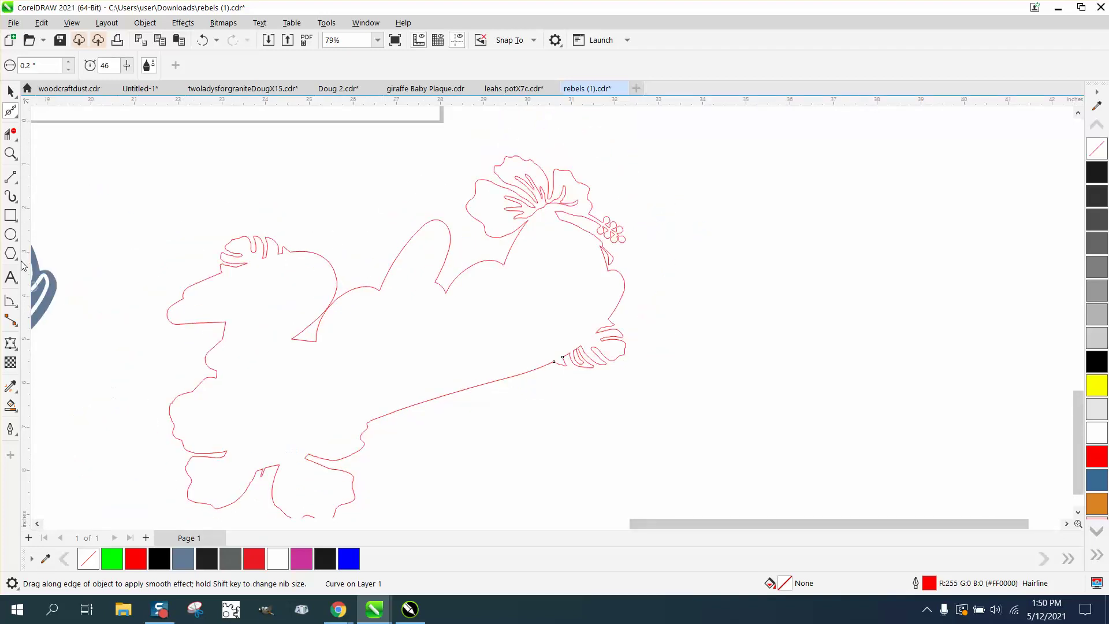
Step: Zoom far into the leaf-tip notch and show the red curve's nodes with the Shape tool
click(10, 153)
click(248, 471)
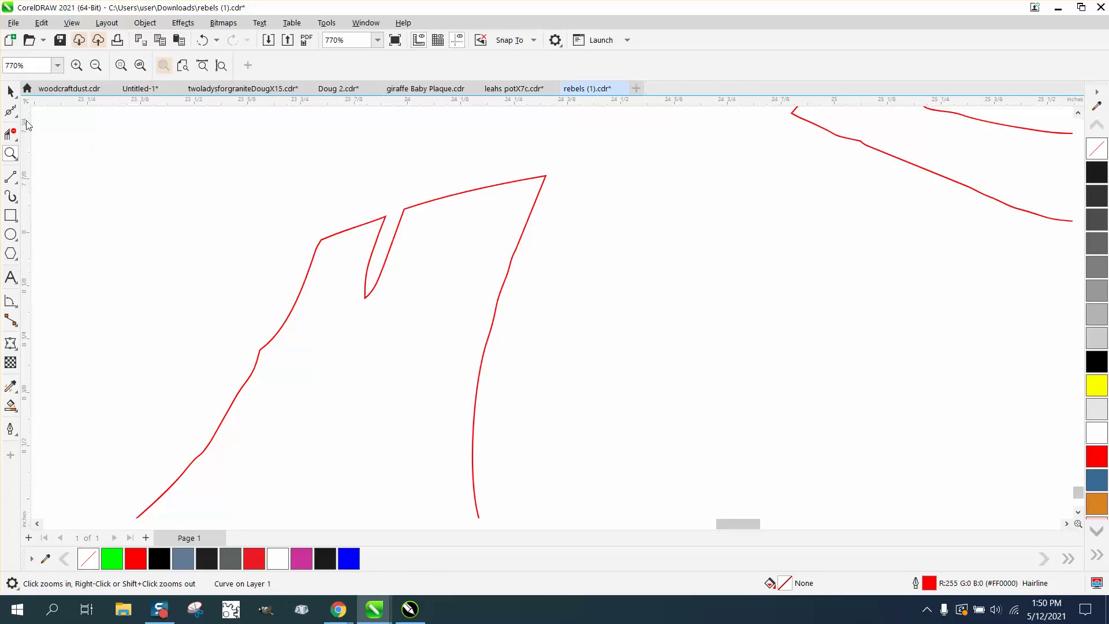
click(11, 111)
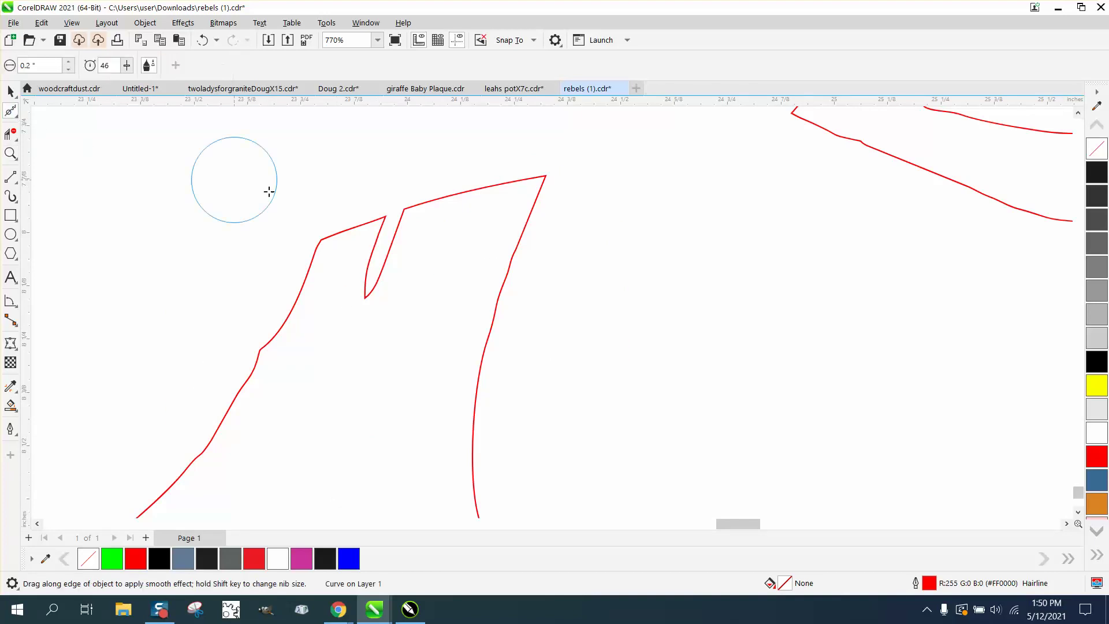
click(15, 116)
click(52, 126)
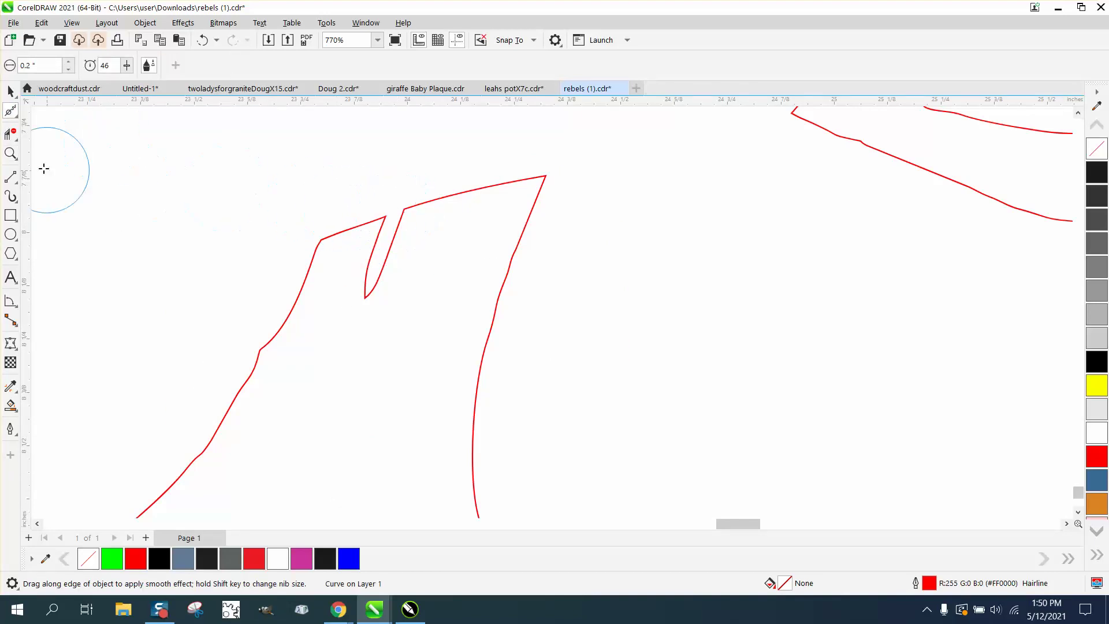
click(16, 117)
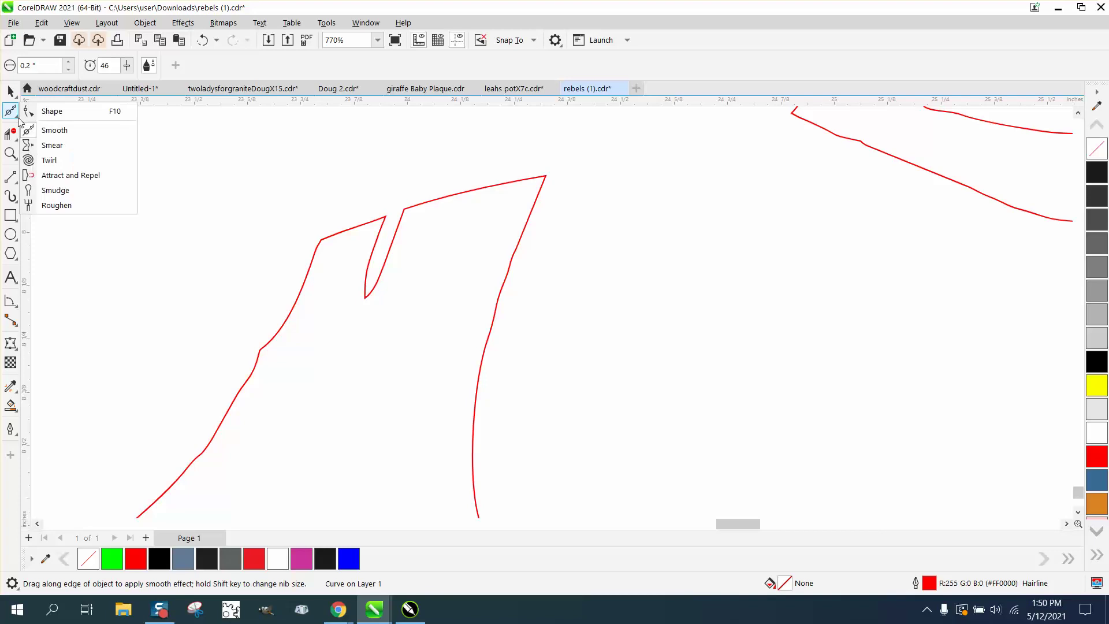
click(52, 112)
click(387, 220)
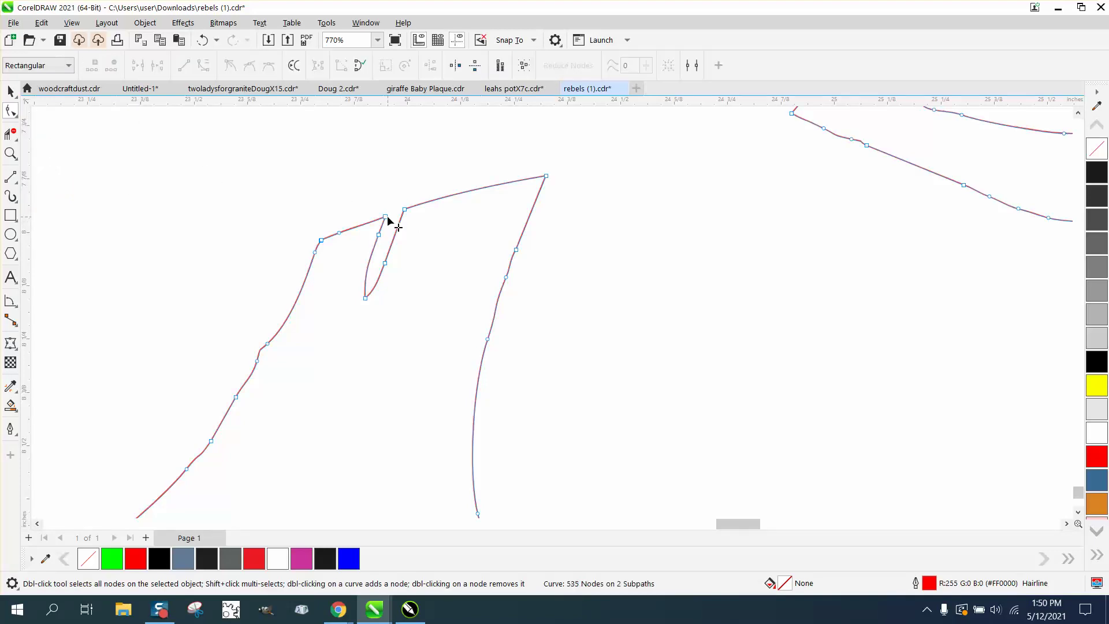
Step: Bend the narrow notch's inner edge into a rounded bulge
click(384, 219)
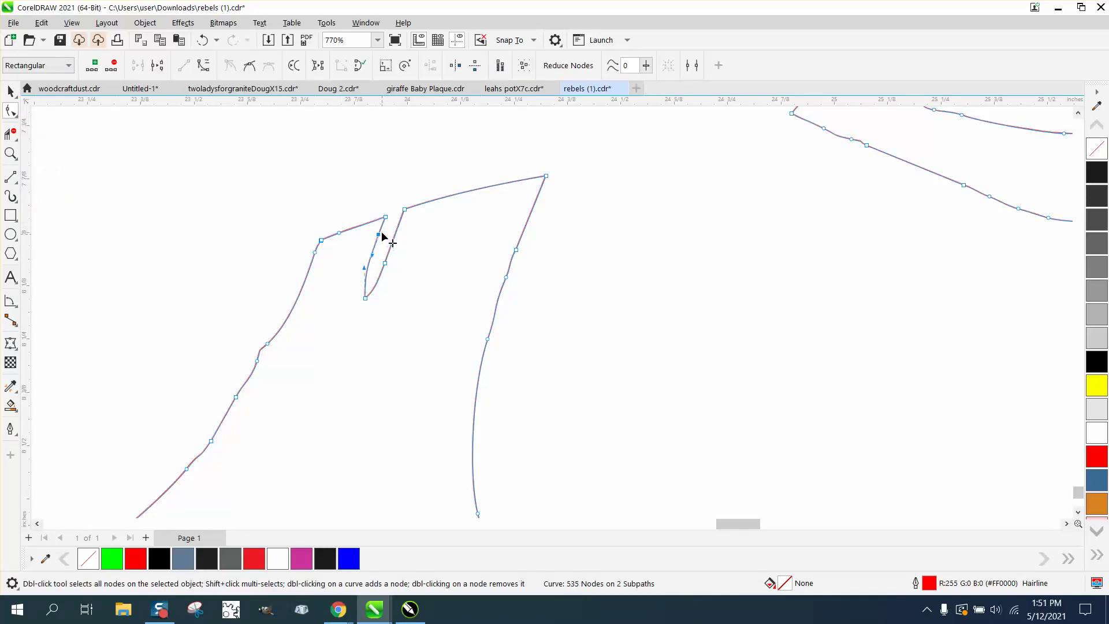
drag(370, 237, 367, 239)
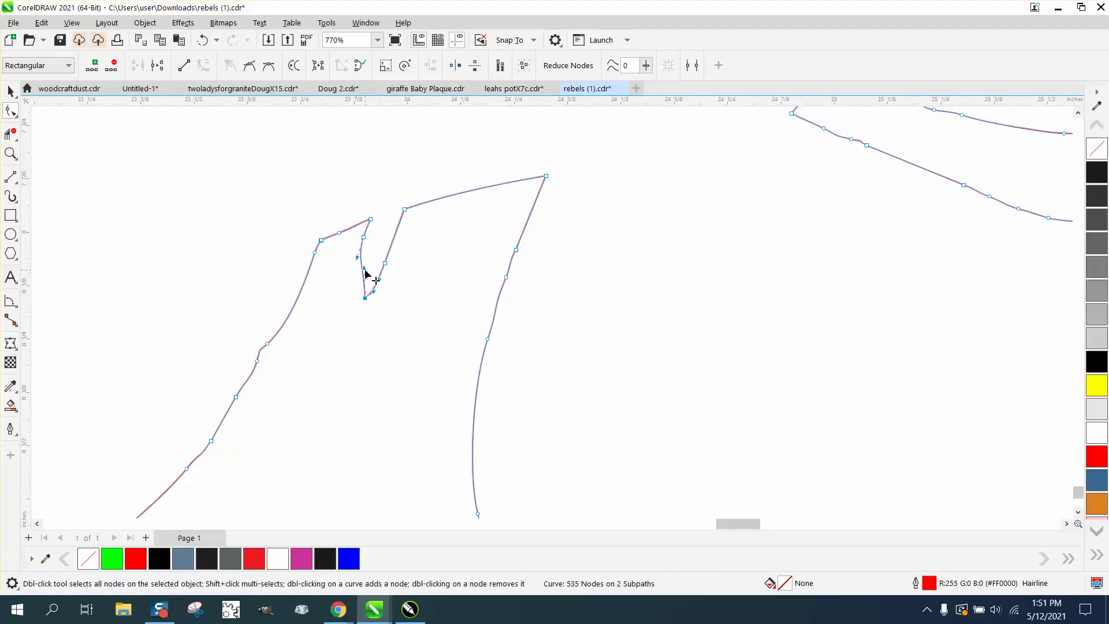
drag(366, 271, 346, 293)
Step: Delete three unneeded nodes from the hibiscus outline, leaving 532 nodes
drag(492, 268, 491, 267)
key(Delete)
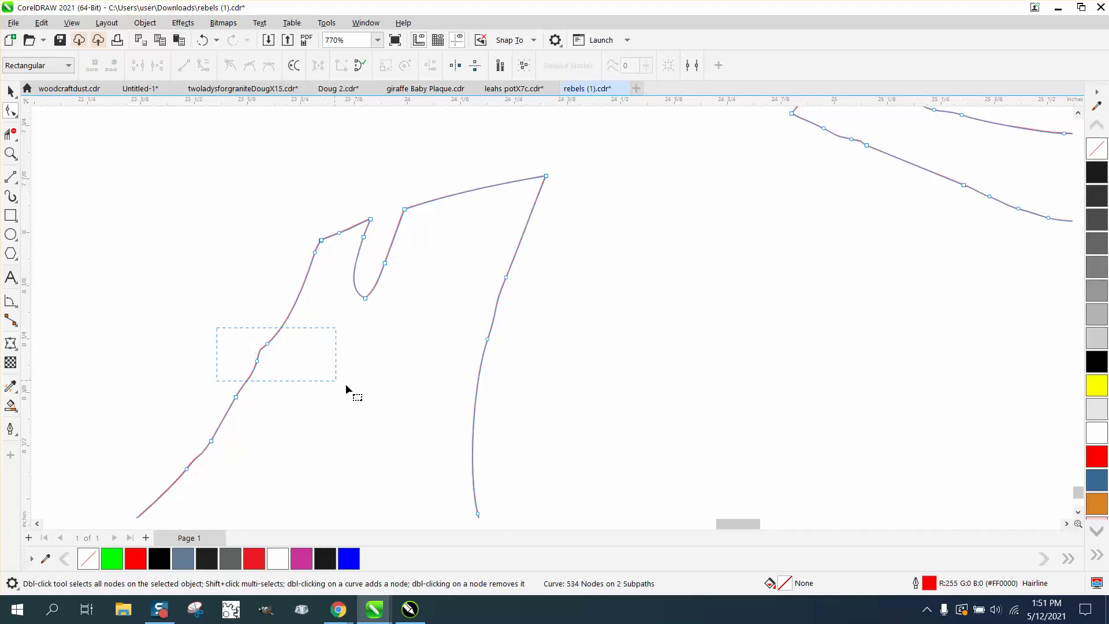
drag(346, 384, 346, 383)
key(Delete)
scroll(347, 375, down, 10)
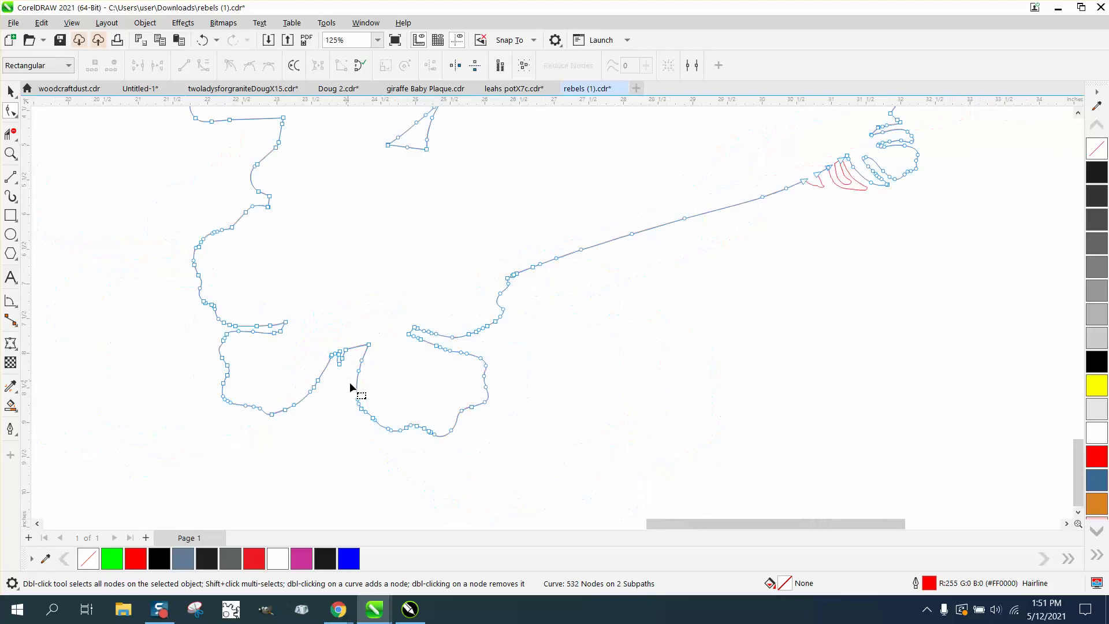
scroll(349, 383, down, 3)
Step: Undo an accidental green Smart Fill on the hibiscus outline
click(10, 91)
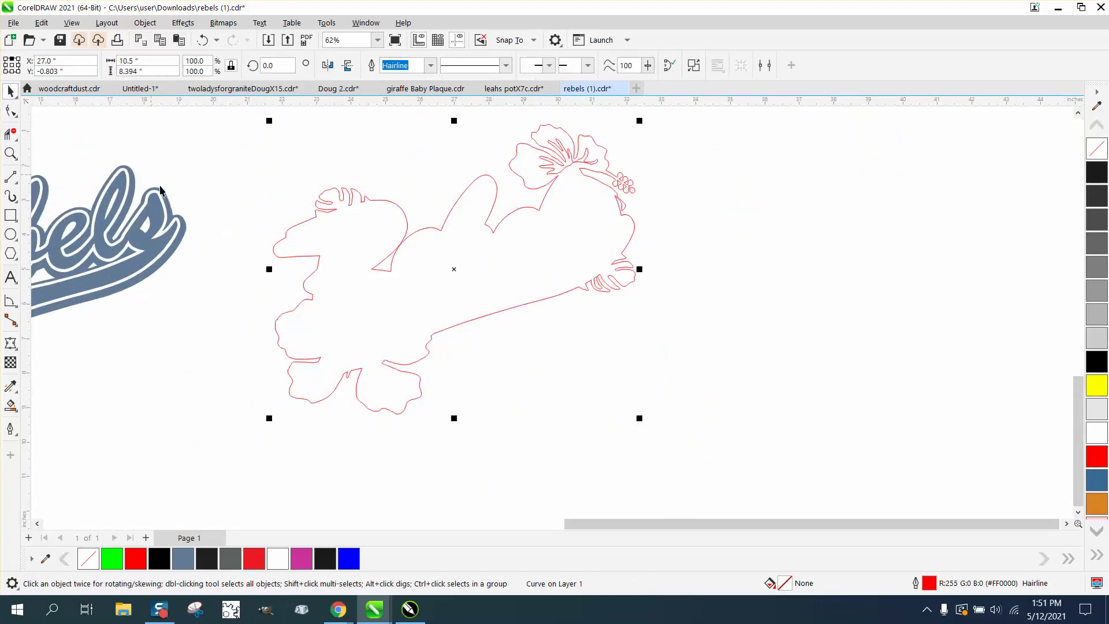
click(11, 407)
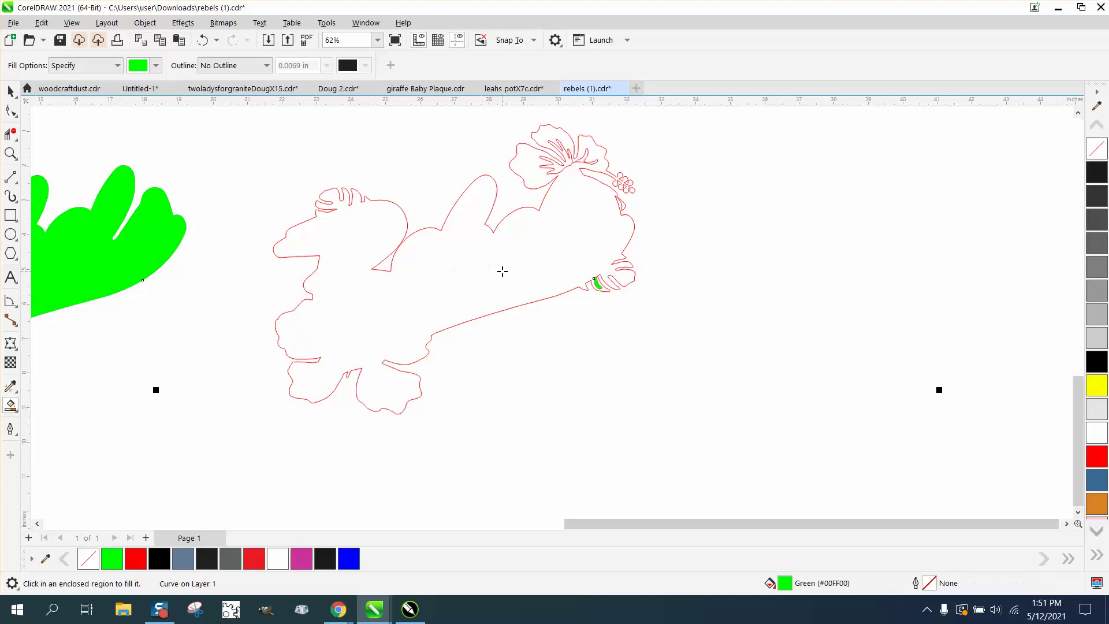
click(202, 40)
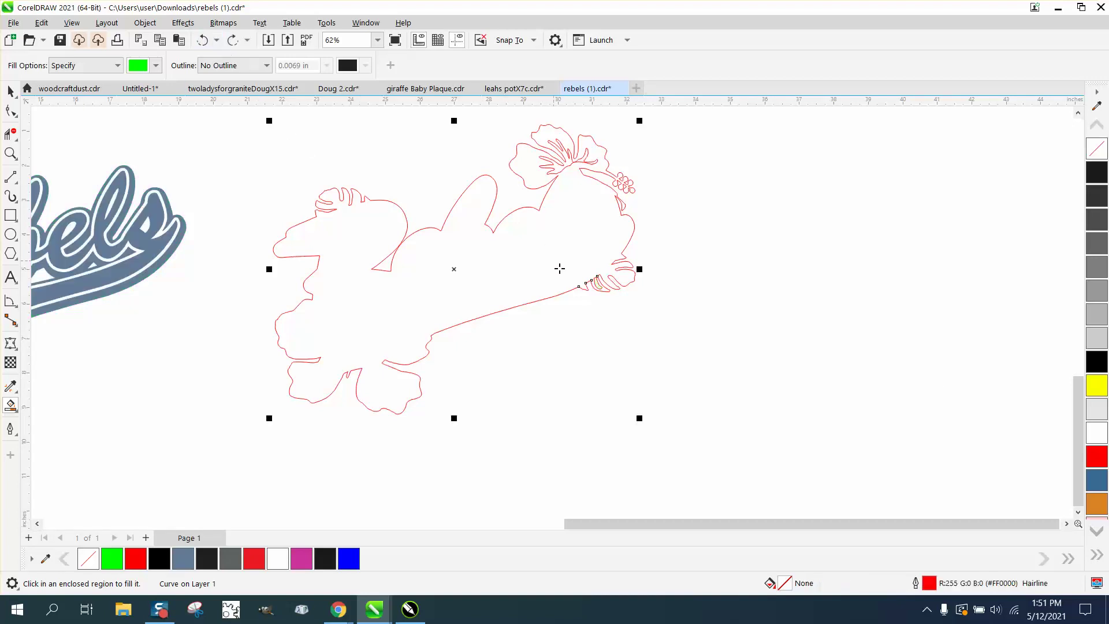
Step: Zoom into the sharp stroke corner and join the two red end nodes there
click(10, 152)
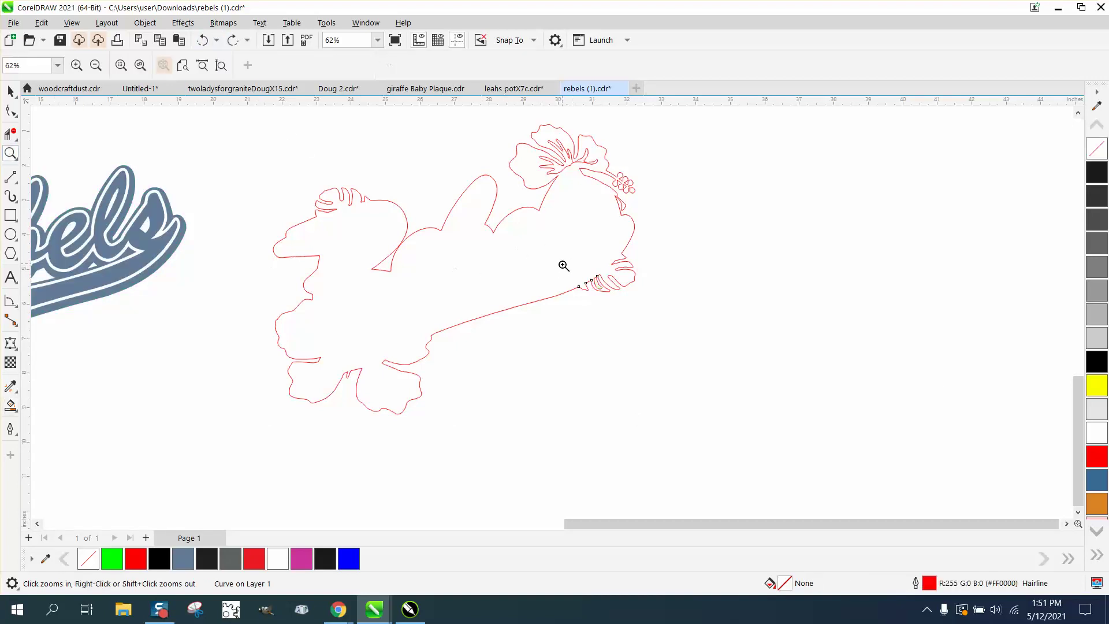
drag(564, 266, 665, 299)
drag(358, 212, 461, 262)
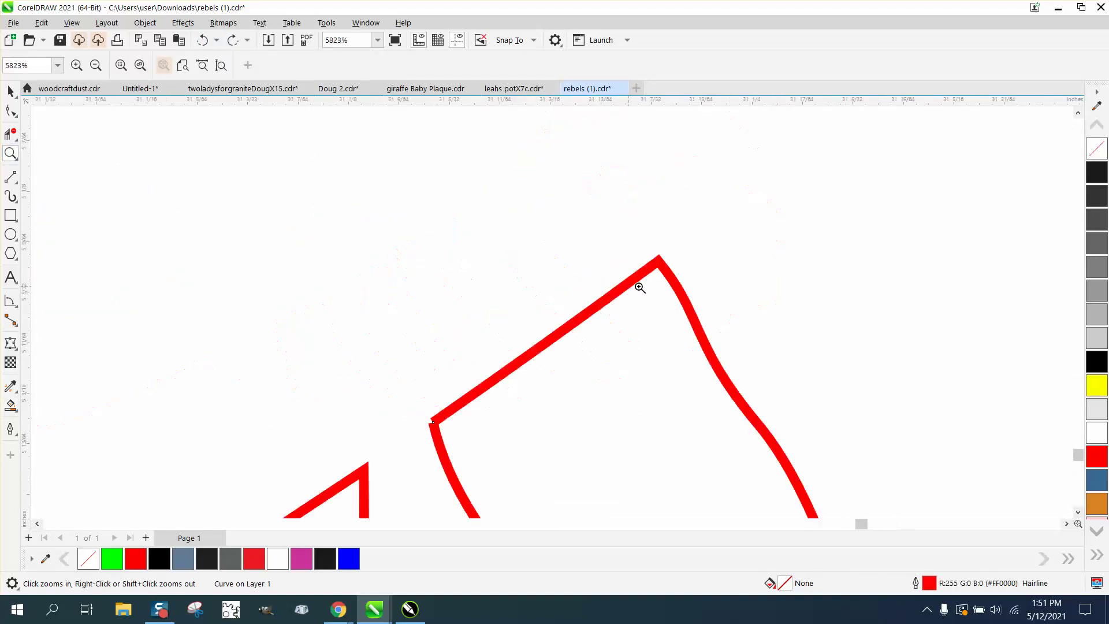
scroll(430, 372, down, 1)
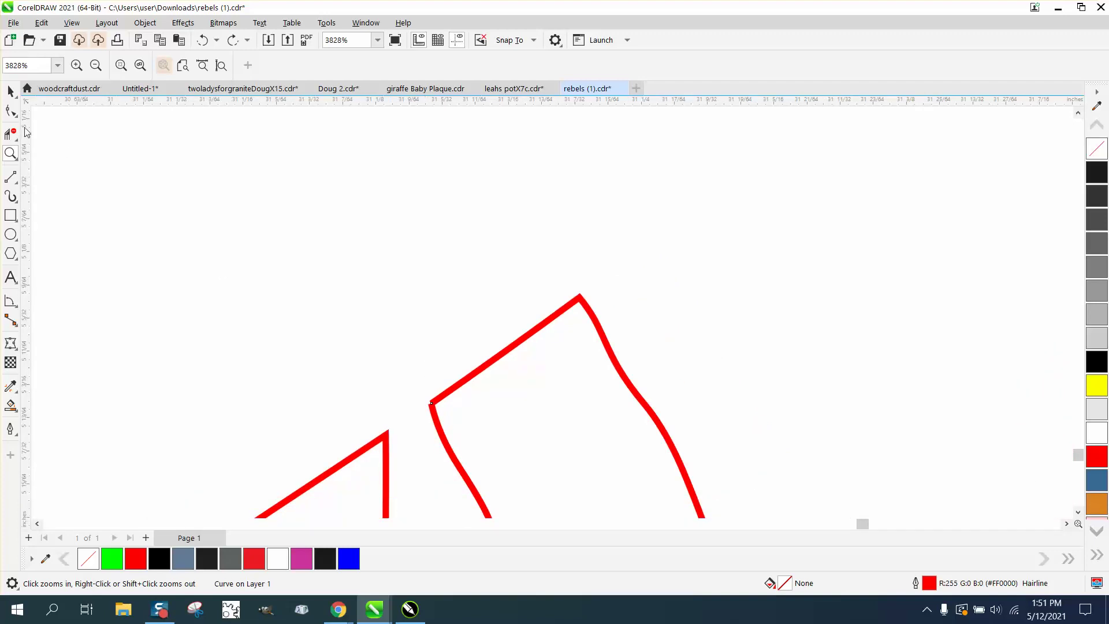
drag(383, 365, 502, 442)
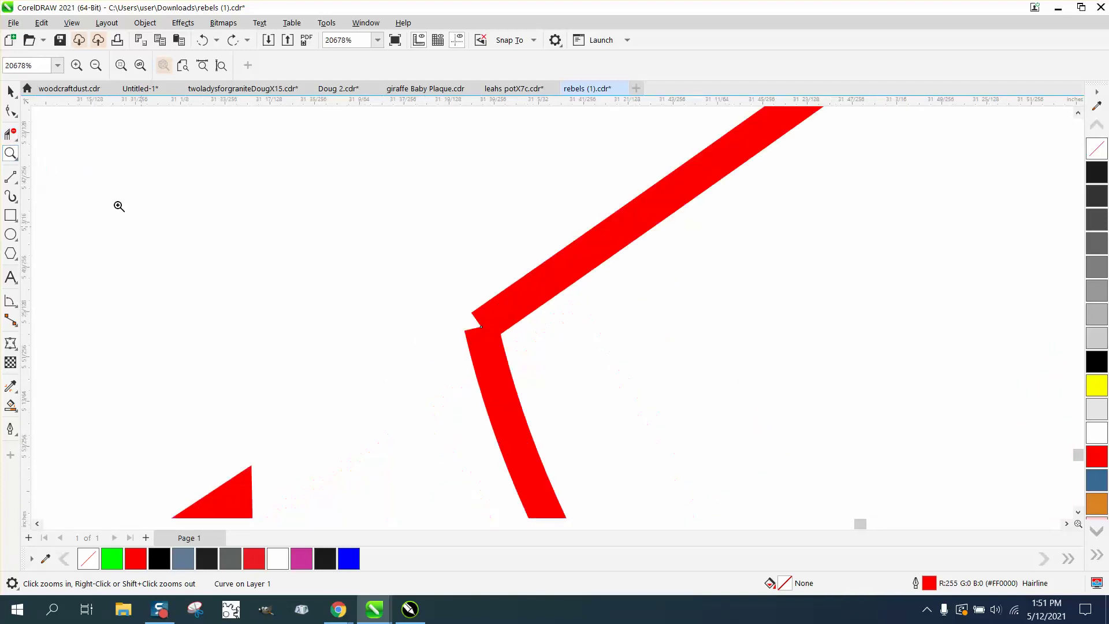
key(F10)
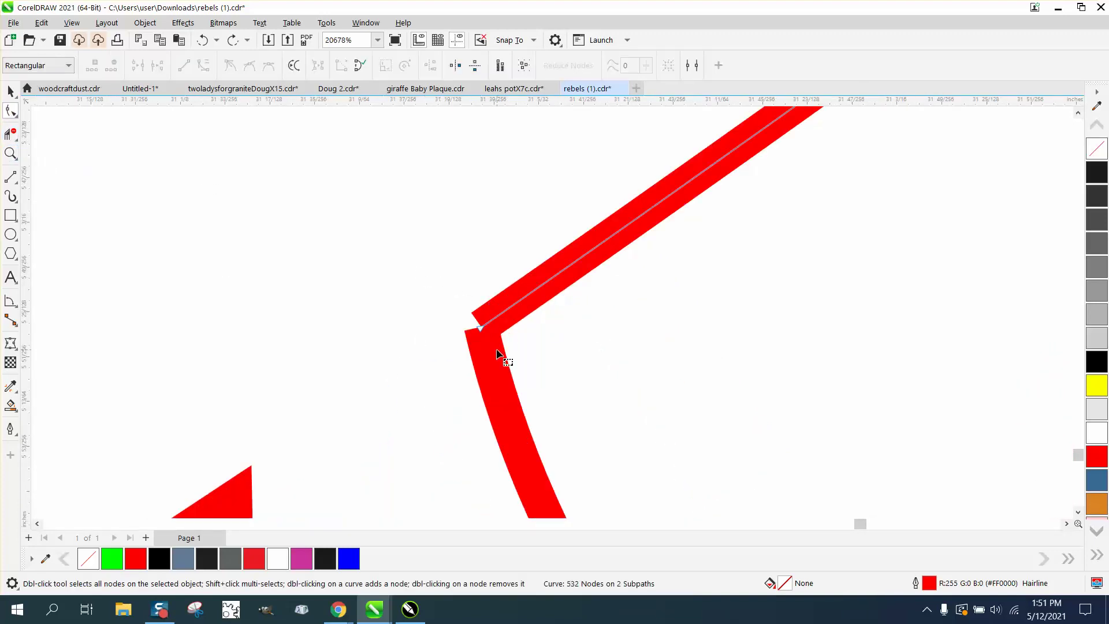
drag(438, 289, 546, 365)
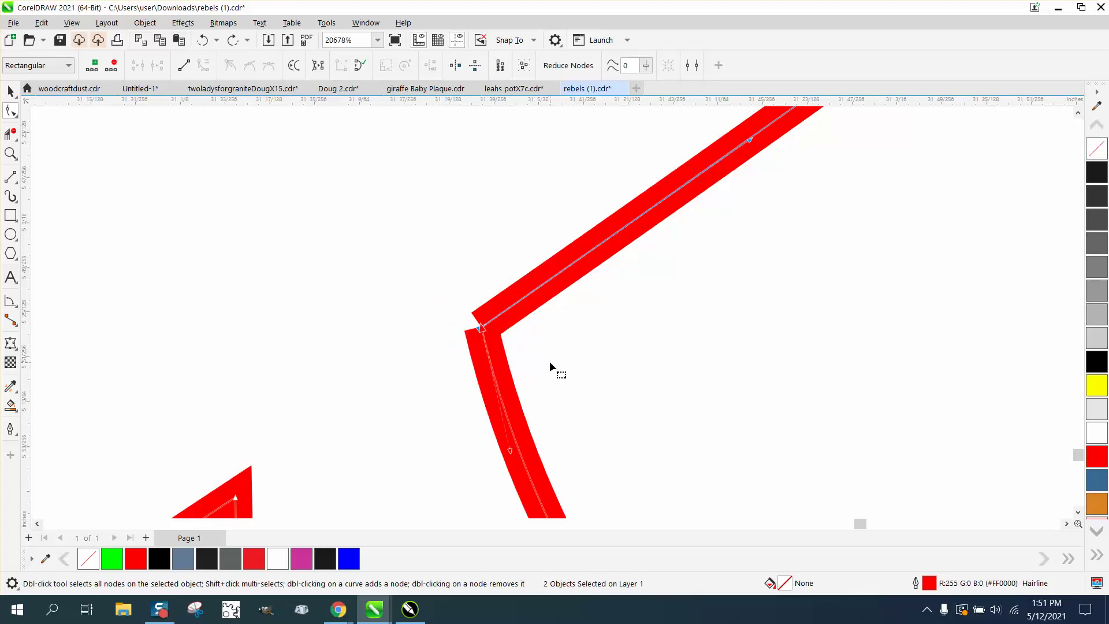
key(ctrl+l)
Step: Confirm the corner join and open the Join Curves docker (Extend, 0.1 inch tolerance)
click(546, 319)
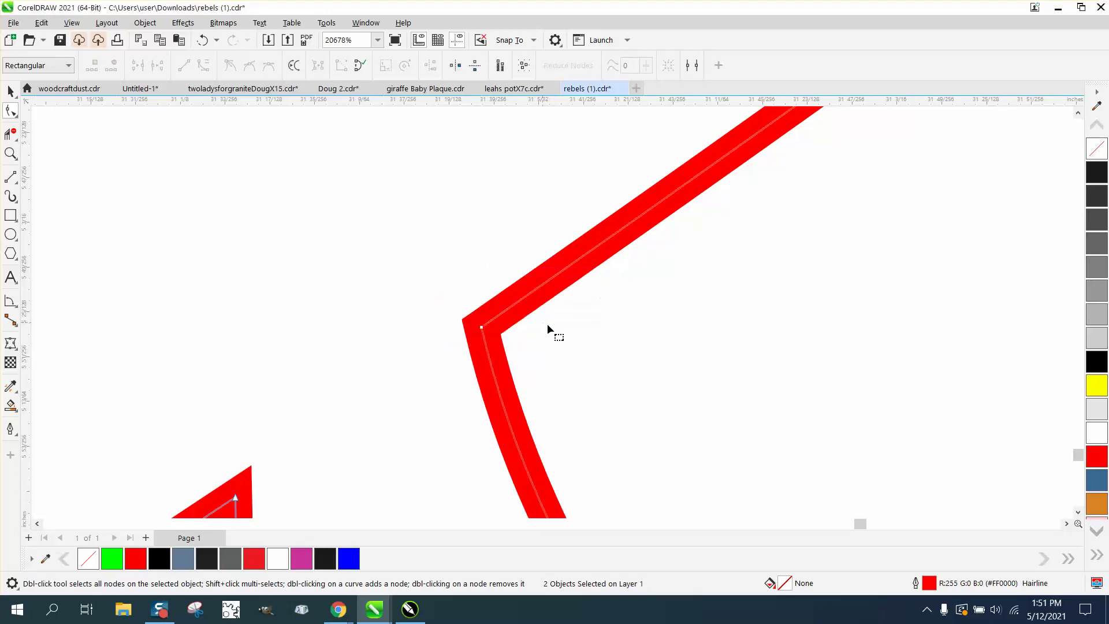
scroll(514, 304, down, 1)
click(367, 24)
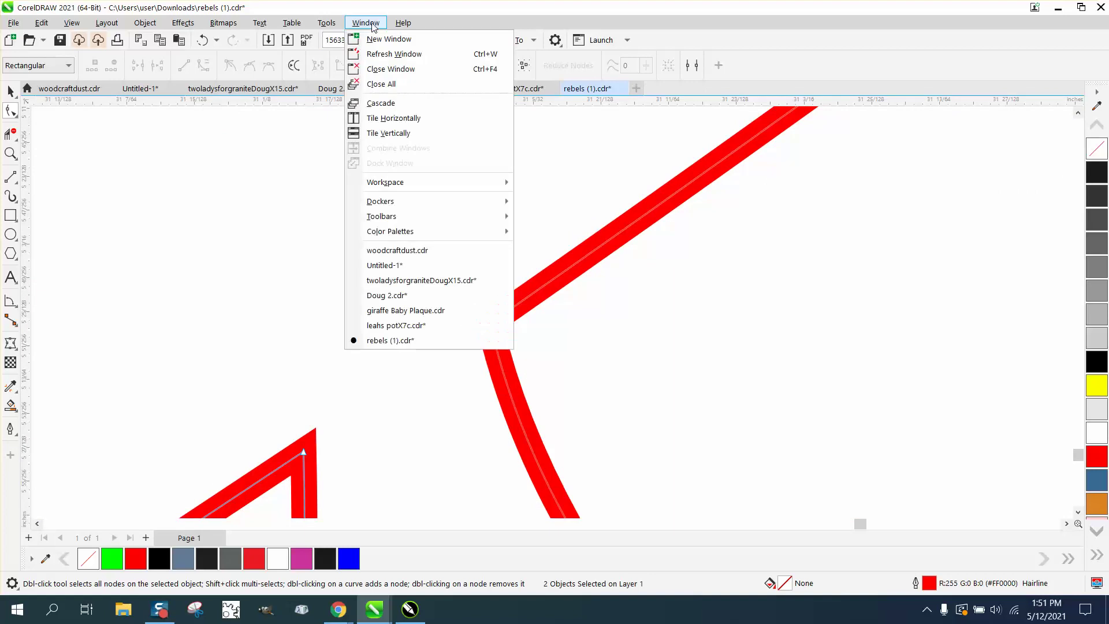
mouse_move(404, 201)
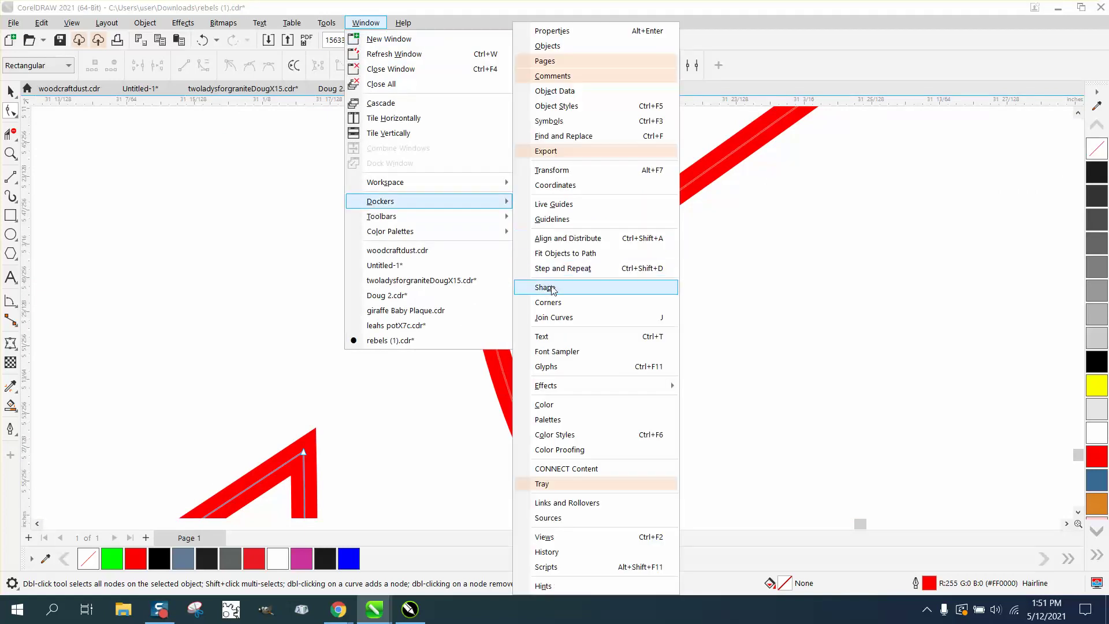
click(554, 317)
Step: Zoom out to view the whole red hibiscus outline
scroll(354, 329, down, 5)
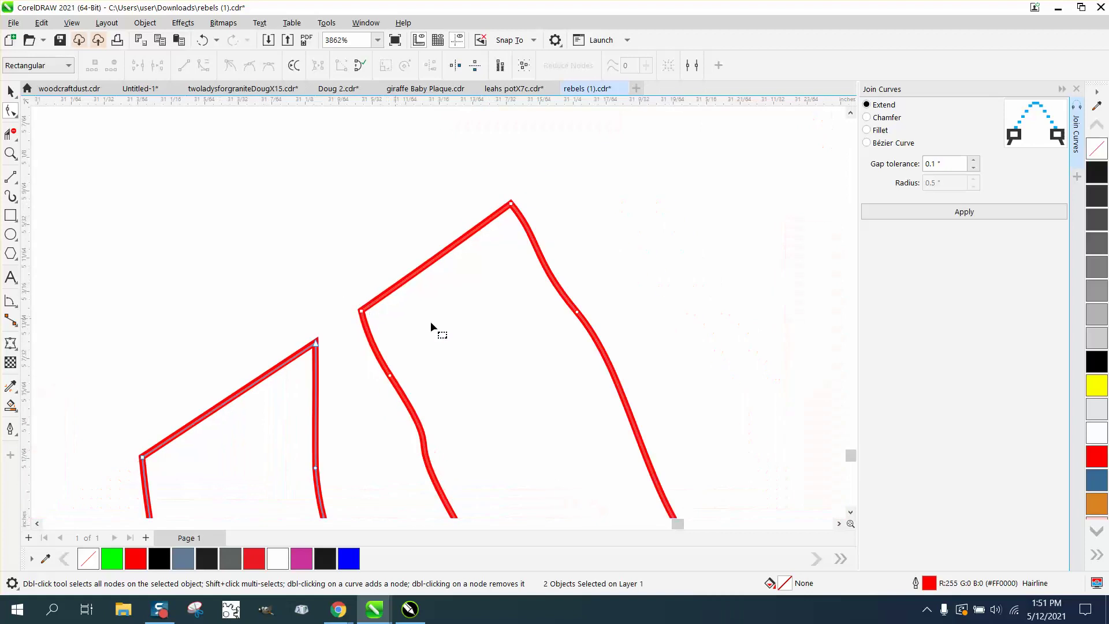
scroll(434, 338, down, 4)
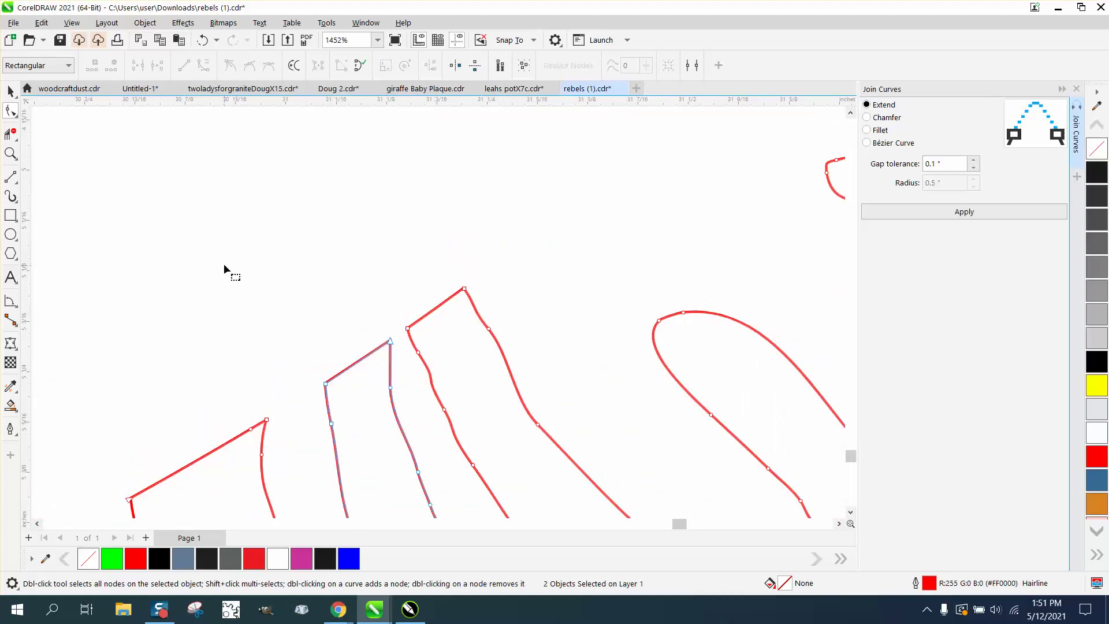
scroll(223, 263, down, 8)
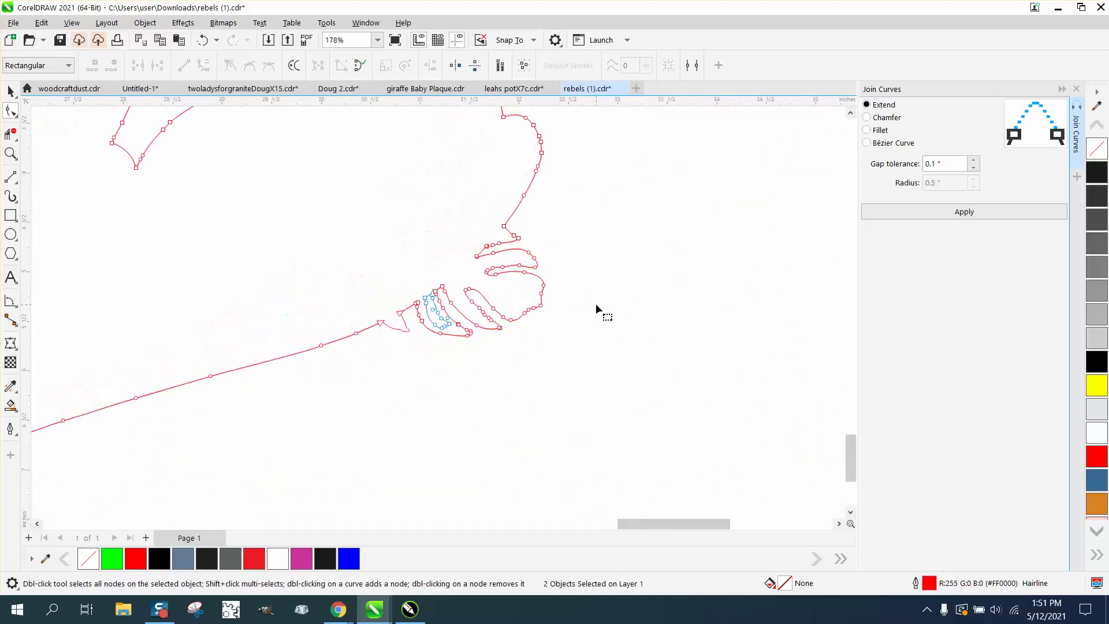
scroll(595, 303, down, 4)
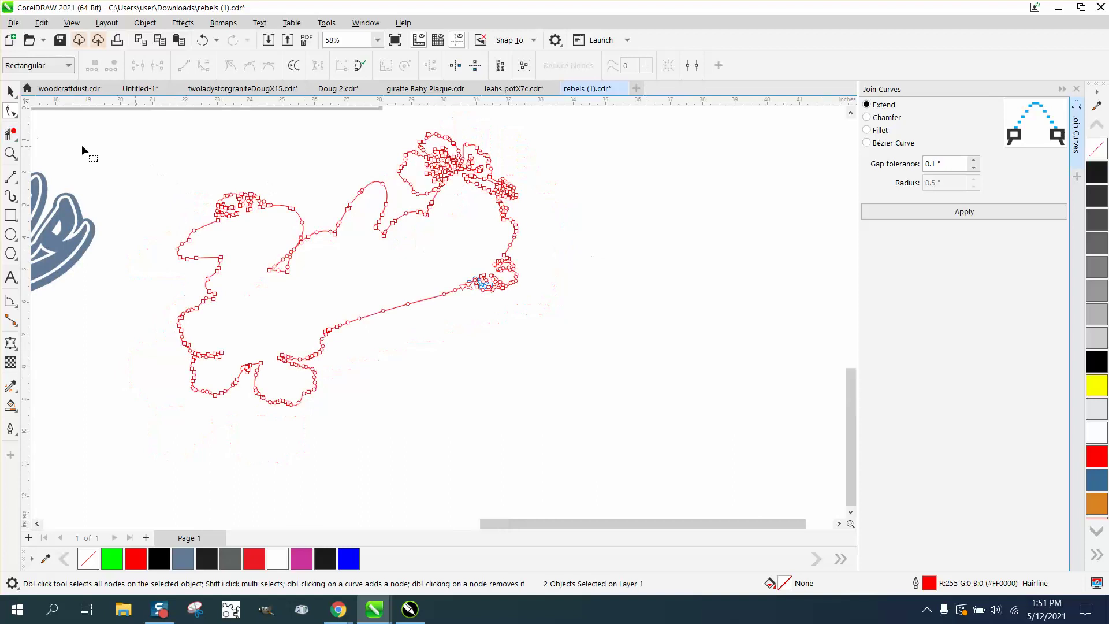
click(11, 215)
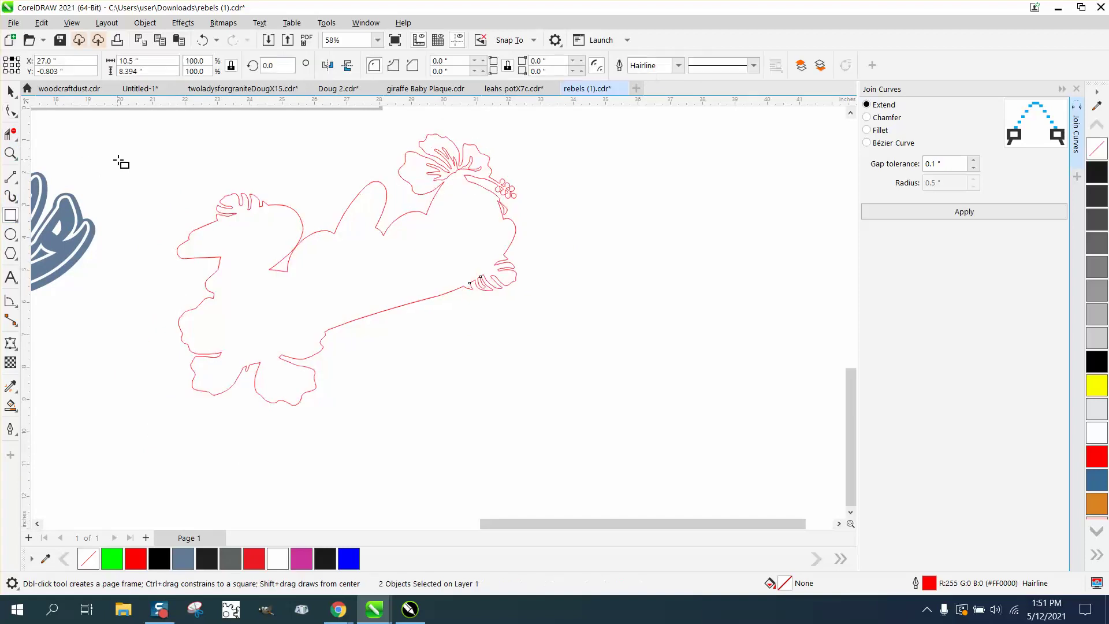
drag(153, 119, 603, 430)
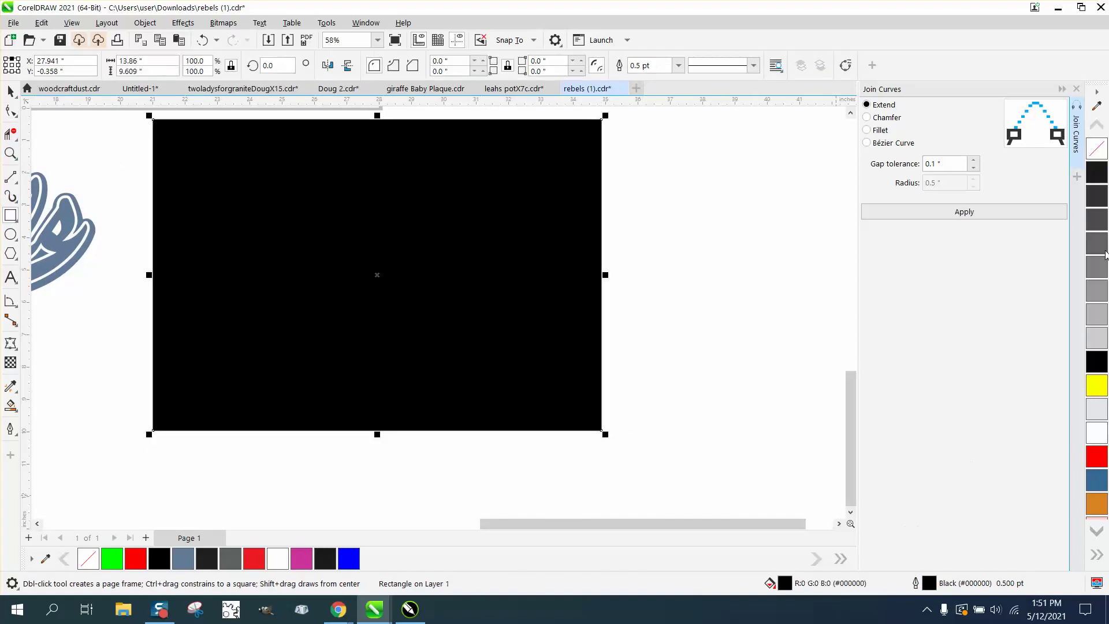
click(1096, 149)
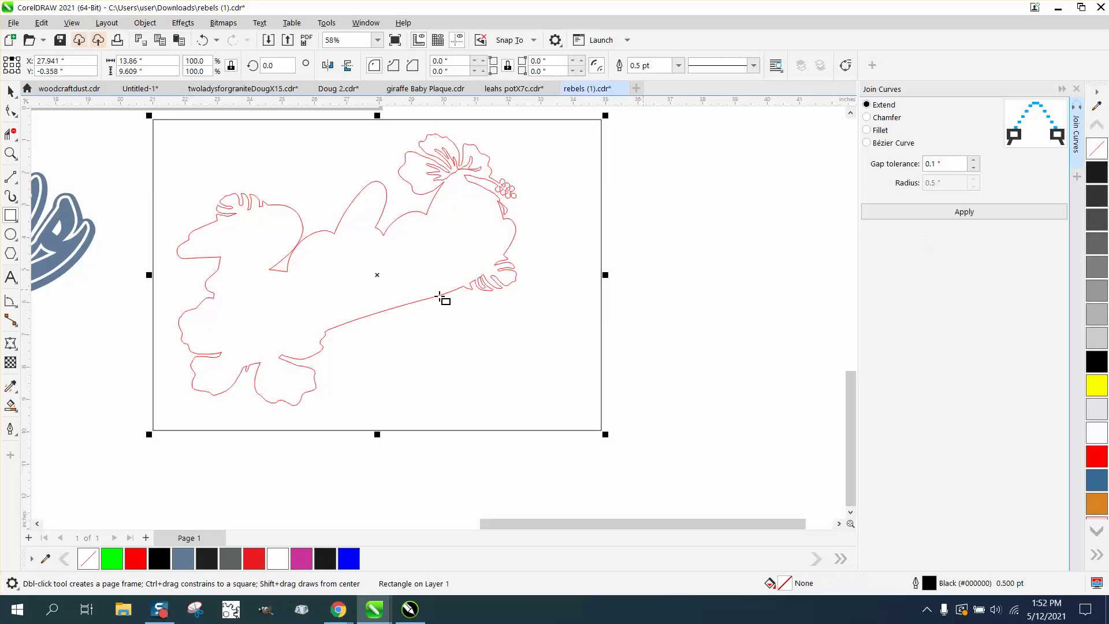
click(11, 405)
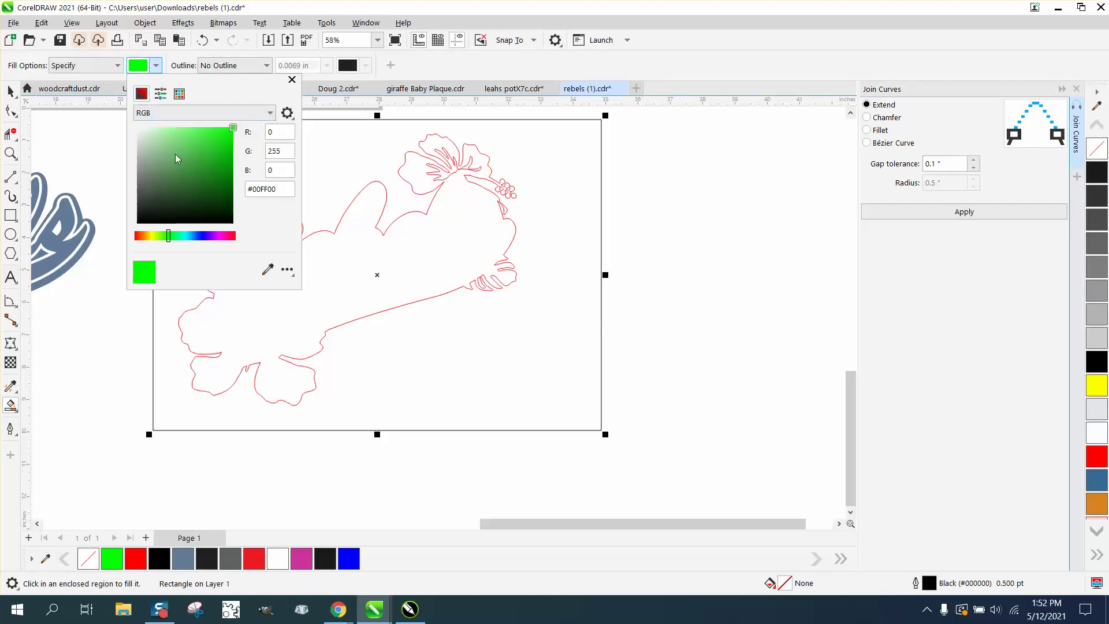
click(267, 269)
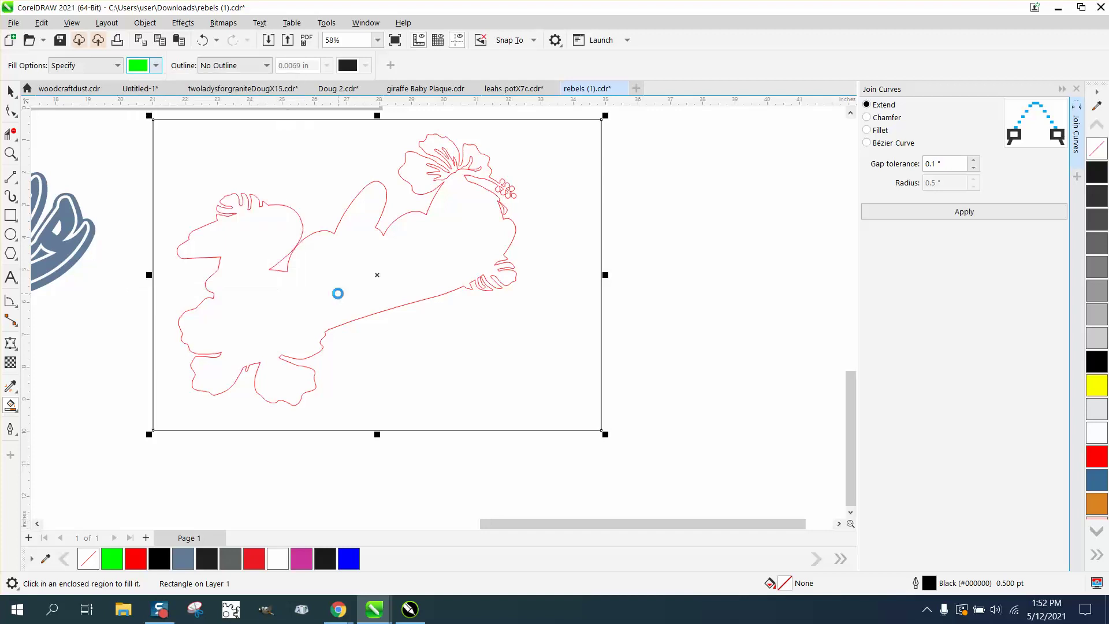
click(202, 39)
click(10, 153)
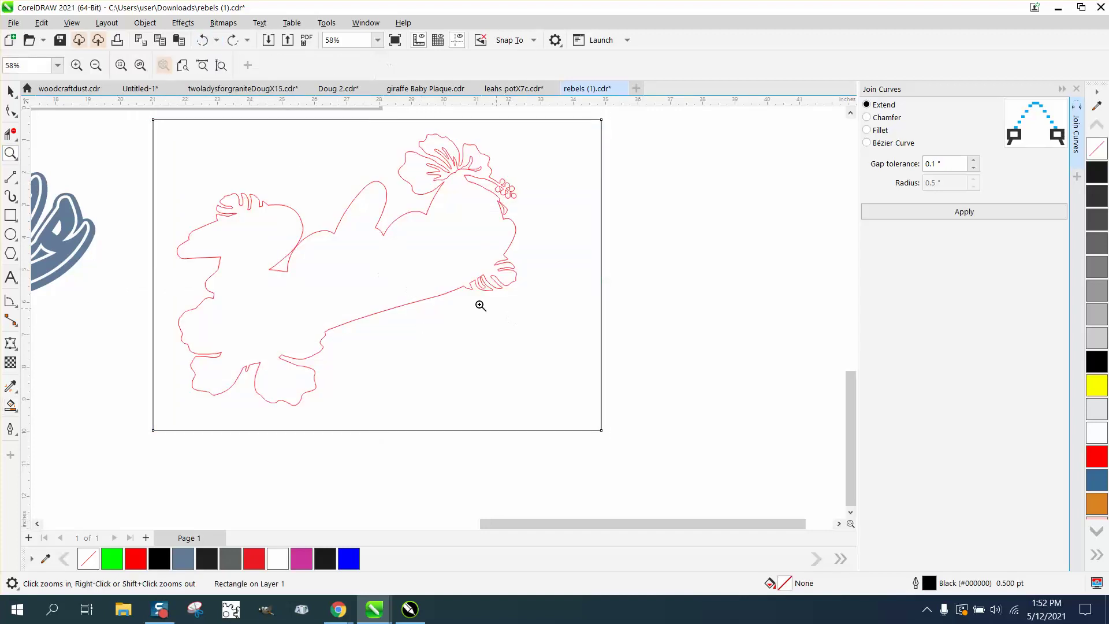
drag(445, 268, 520, 309)
drag(243, 208, 487, 310)
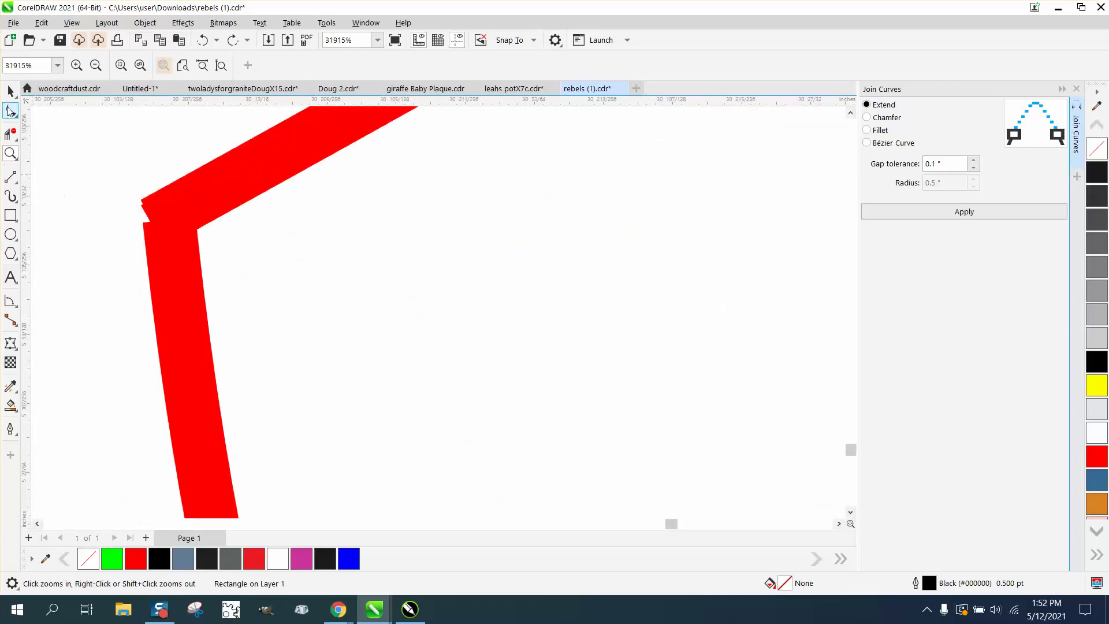
click(11, 91)
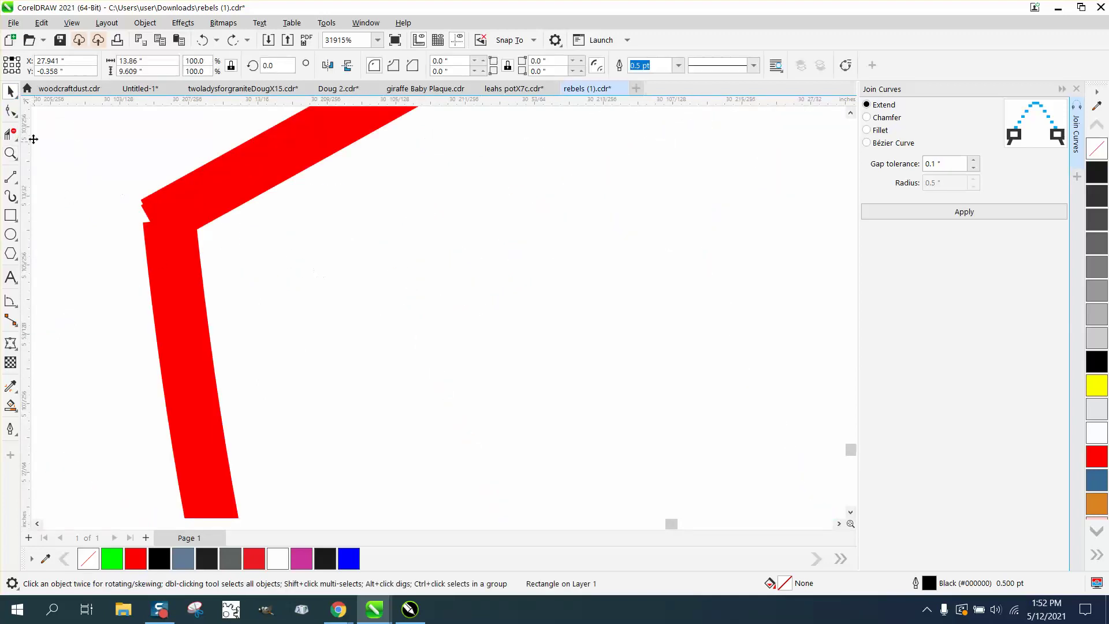
click(11, 111)
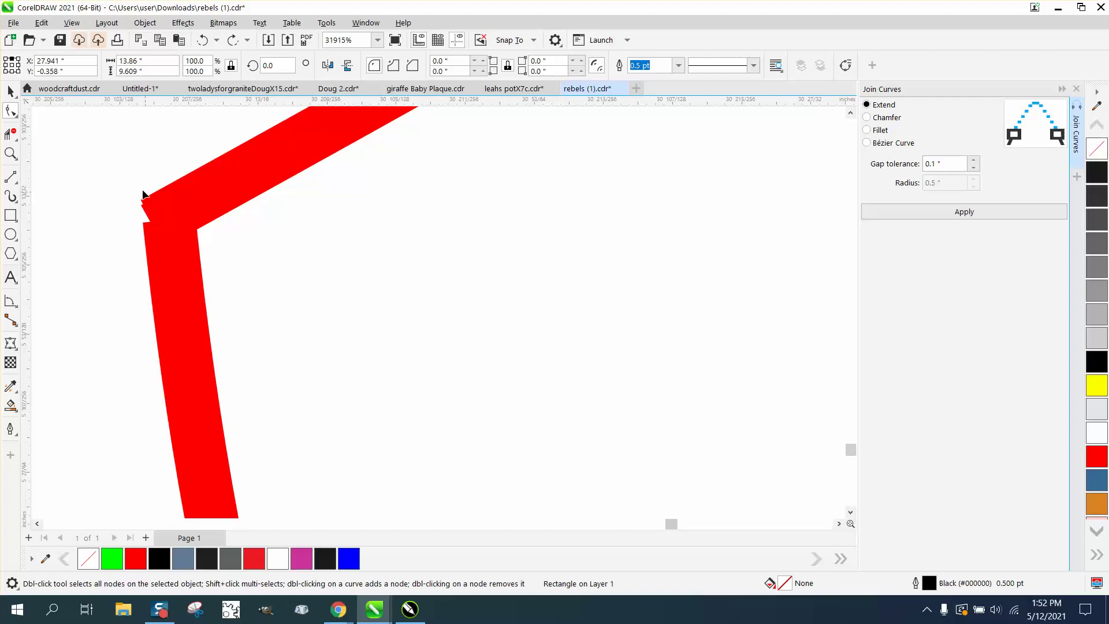
click(137, 192)
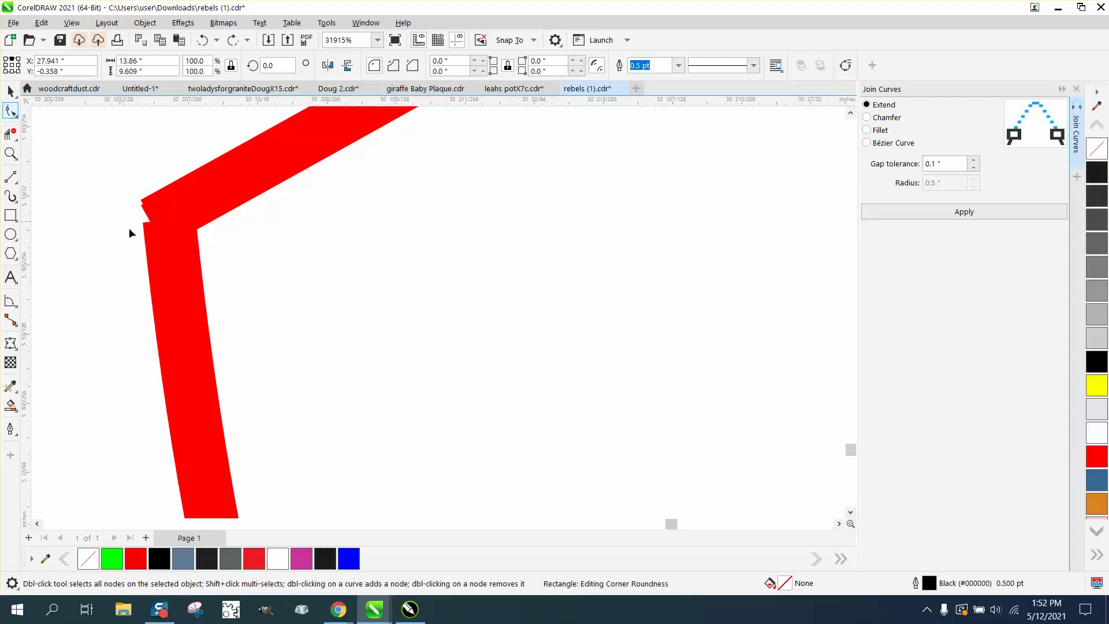
scroll(271, 278, down, 5)
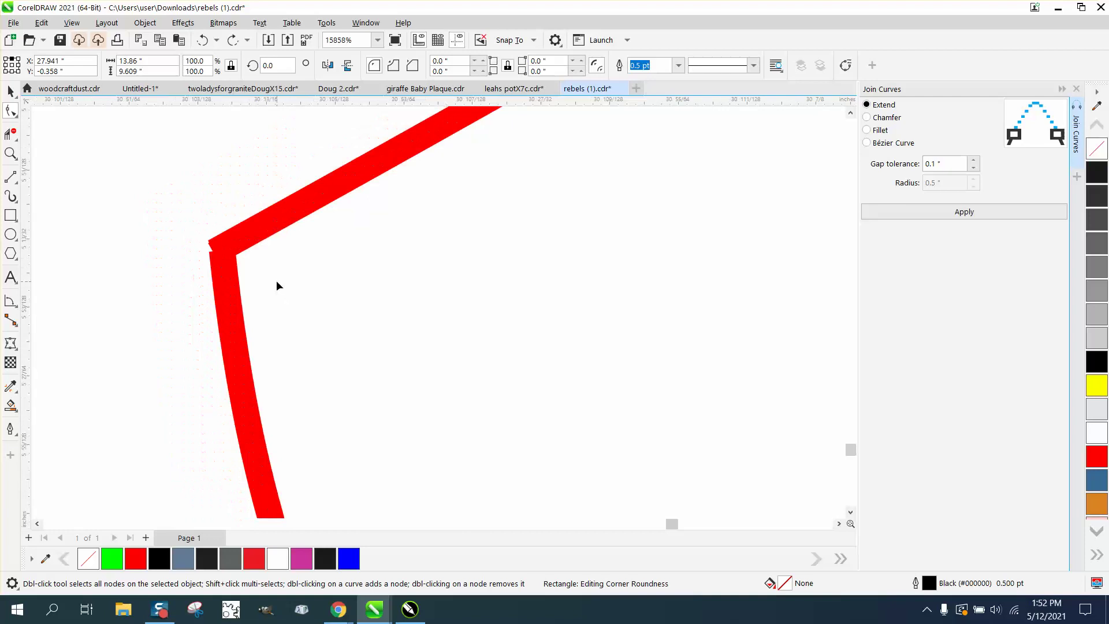
click(145, 23)
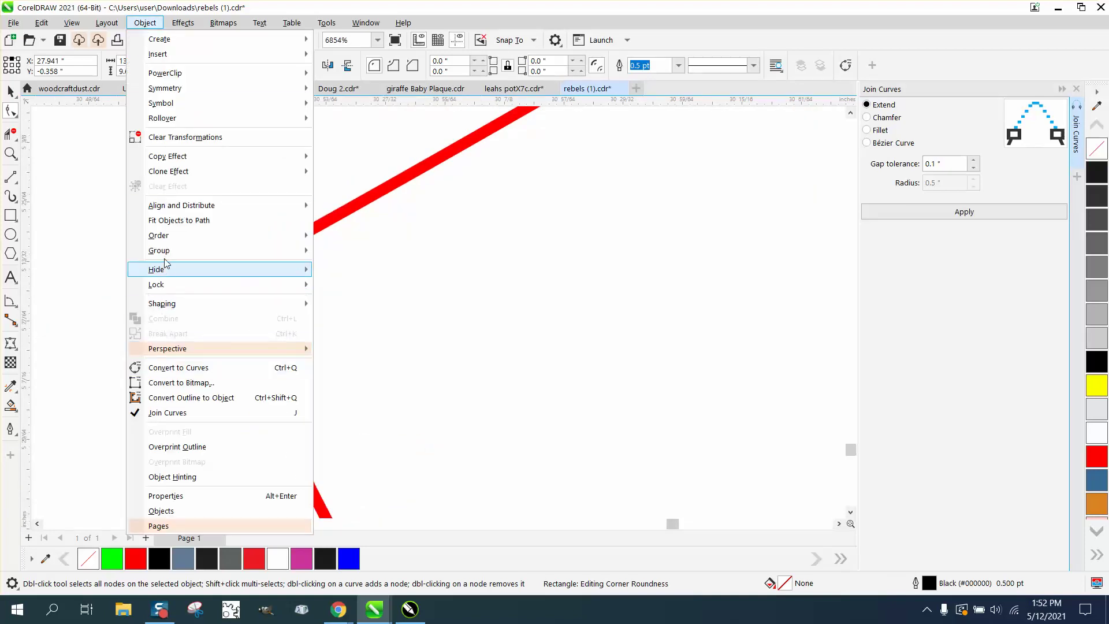
mouse_move(167, 254)
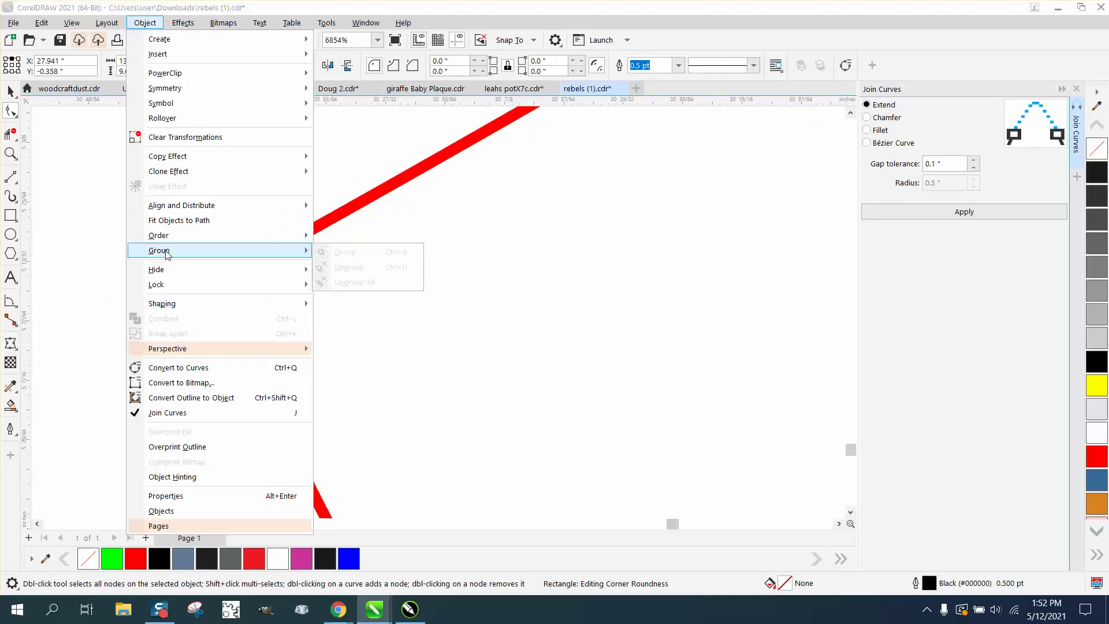
click(421, 305)
scroll(391, 277, down, 2)
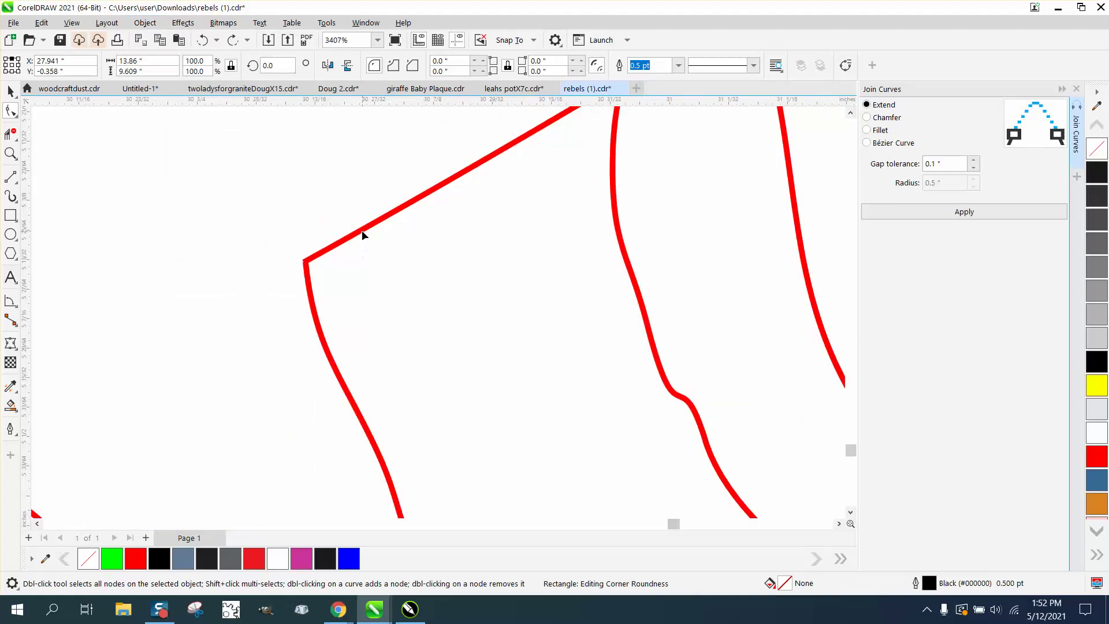
scroll(358, 238, down, 7)
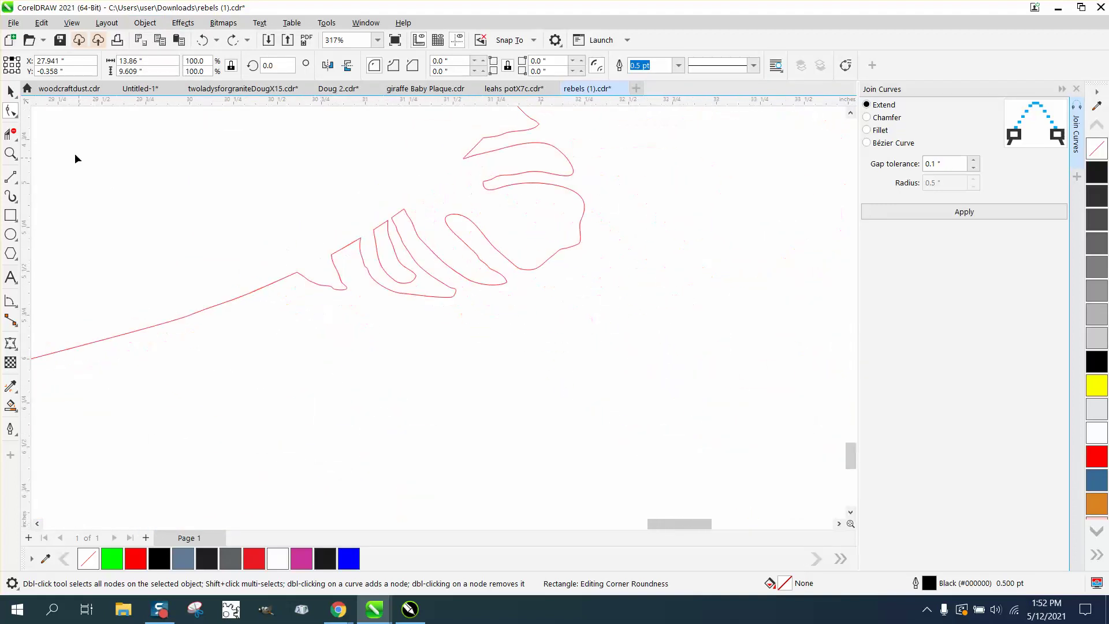
click(17, 92)
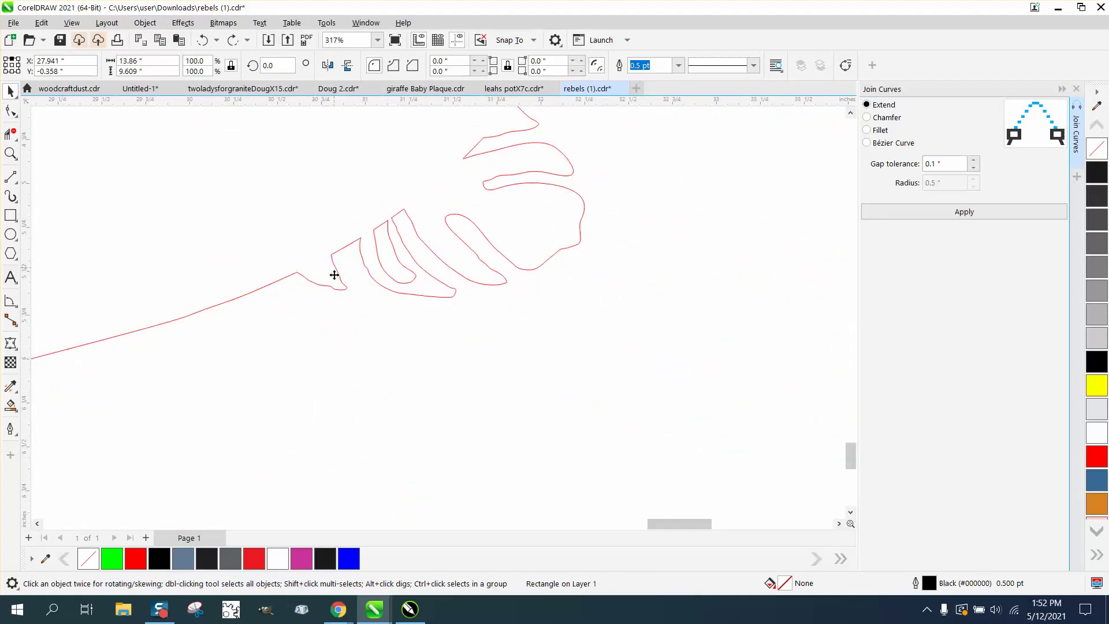
scroll(451, 367, down, 2)
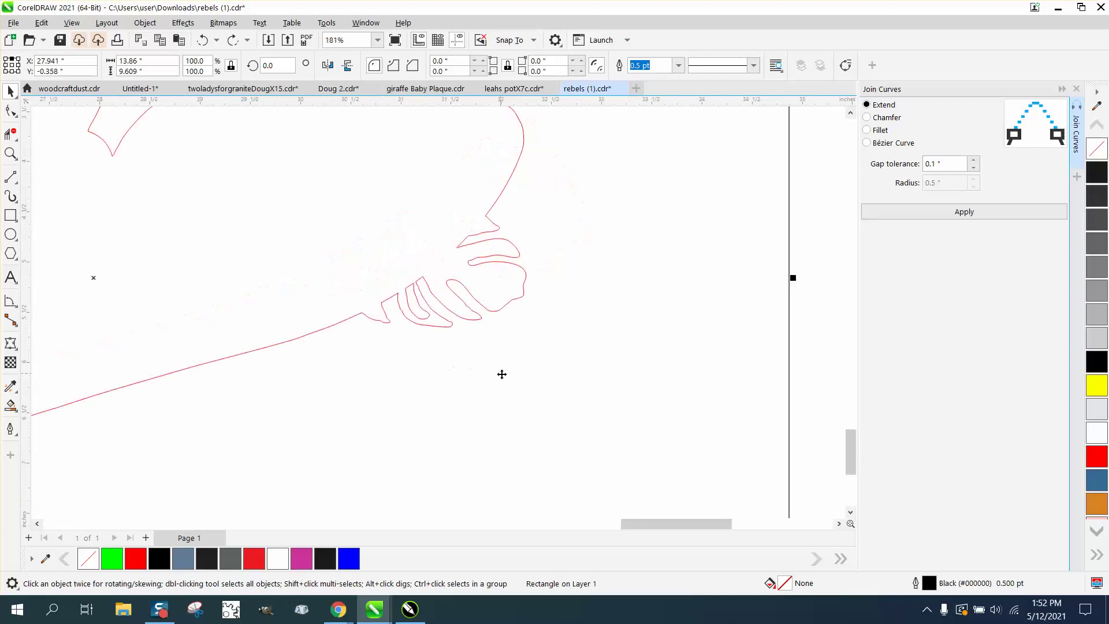
scroll(502, 375, down, 3)
key(Delete)
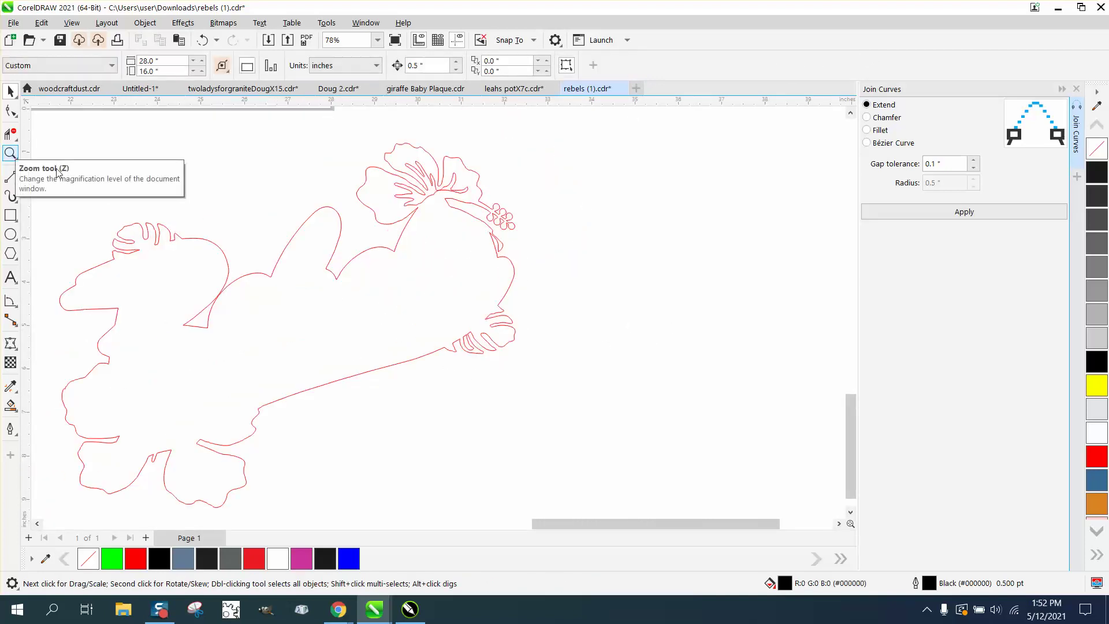
click(10, 153)
drag(425, 325, 508, 378)
Step: Zoom in on the finger strokes while viewing the red outline's nodes
click(10, 110)
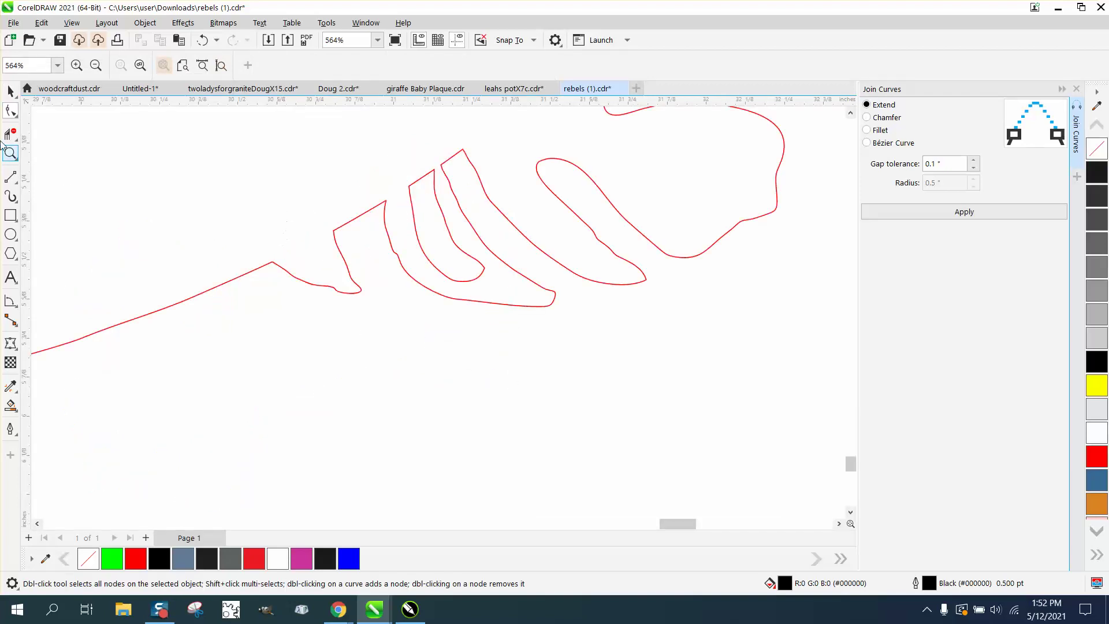
click(339, 227)
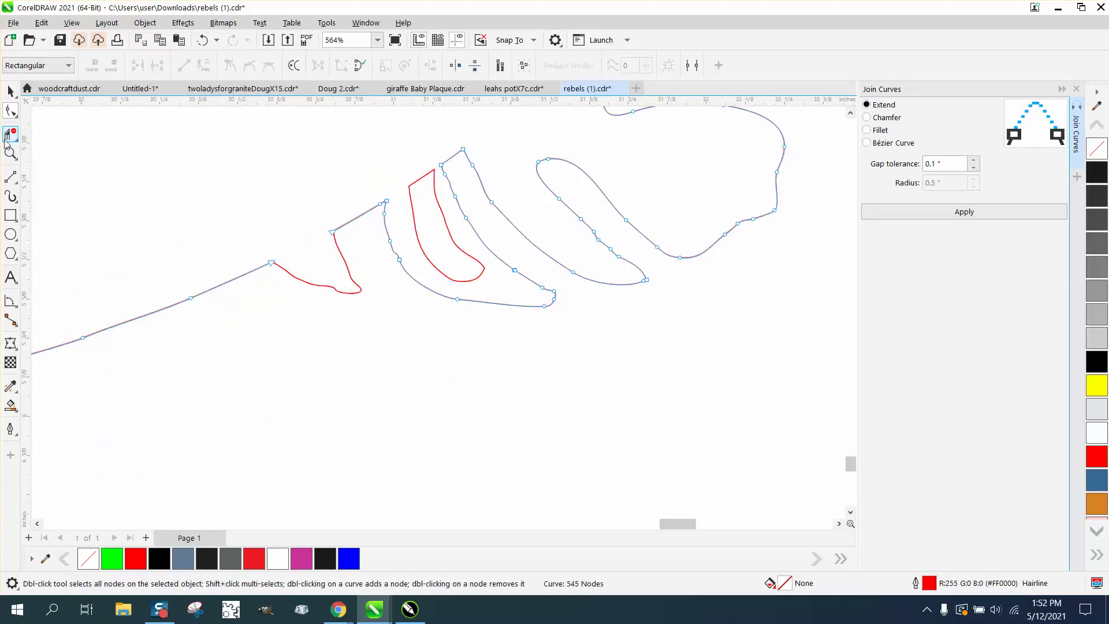
click(11, 154)
drag(272, 247, 421, 307)
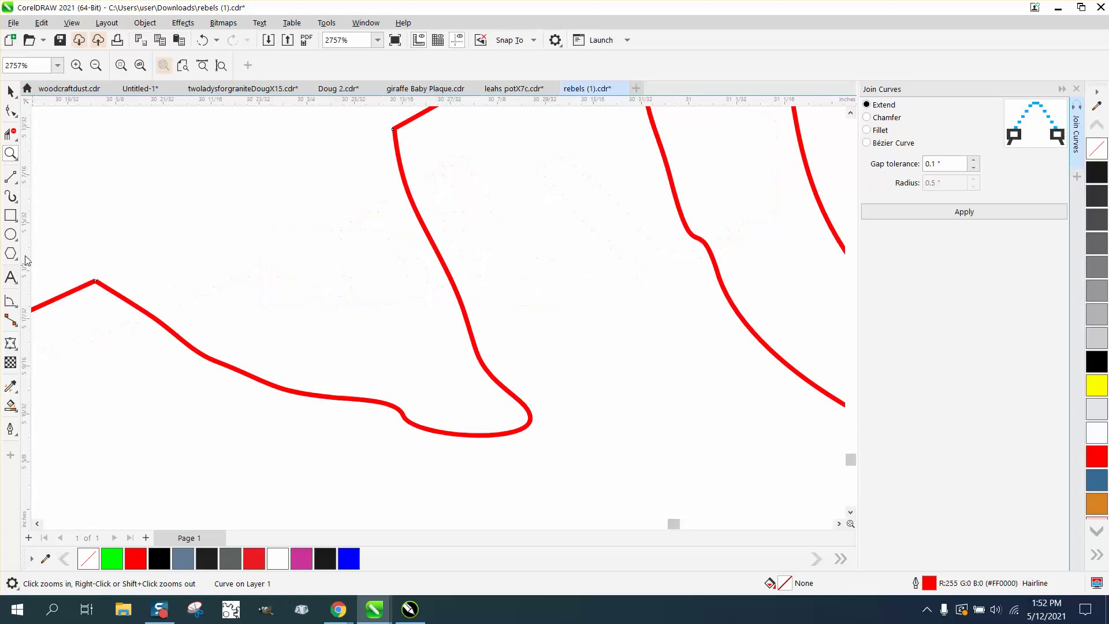
click(10, 110)
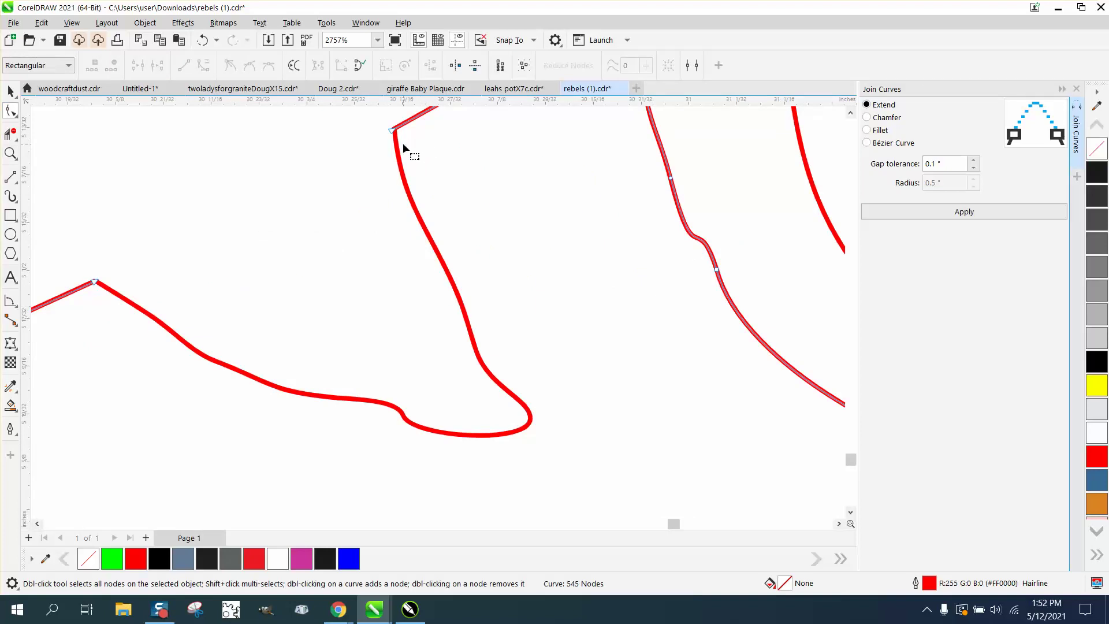
Step: Join the two red curves at the top gap and close the left corner into one 555-node curve
shift+click(390, 139)
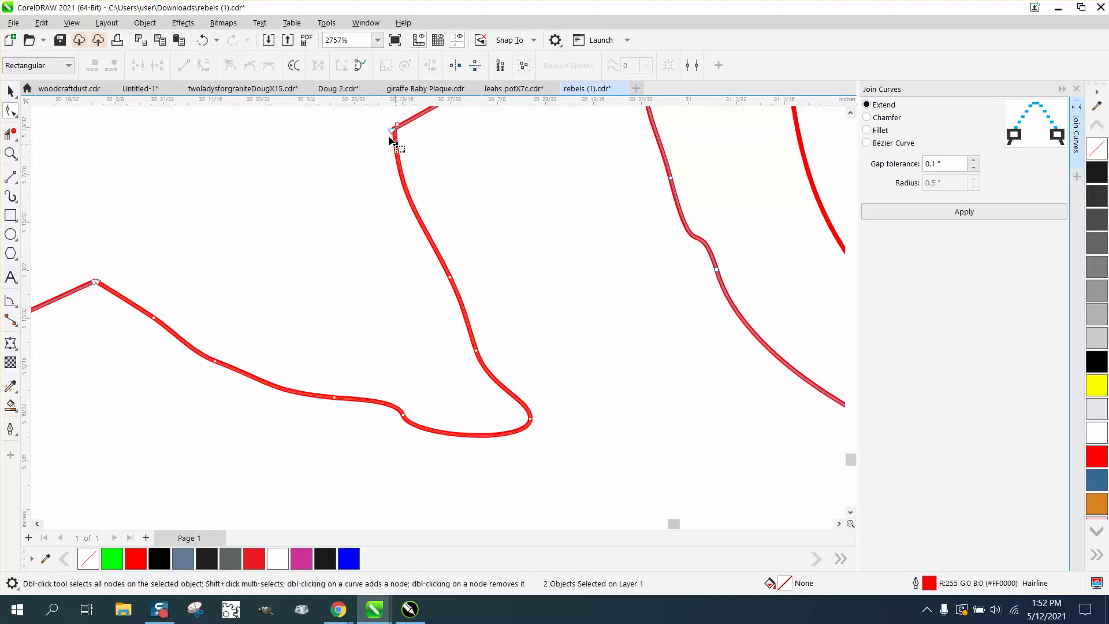
drag(379, 118, 442, 175)
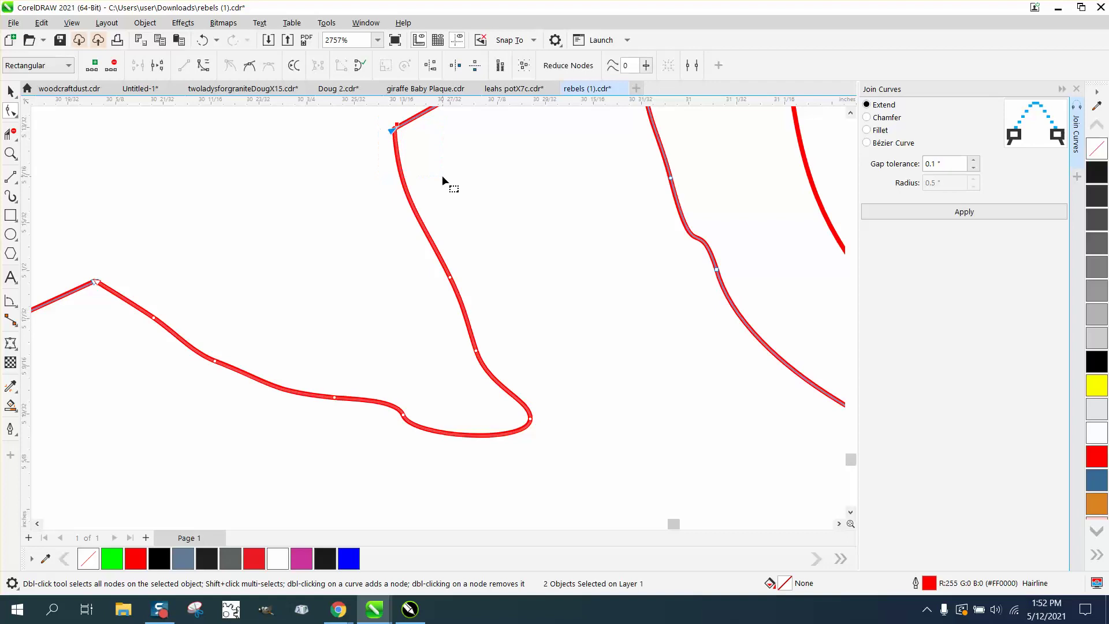
click(980, 214)
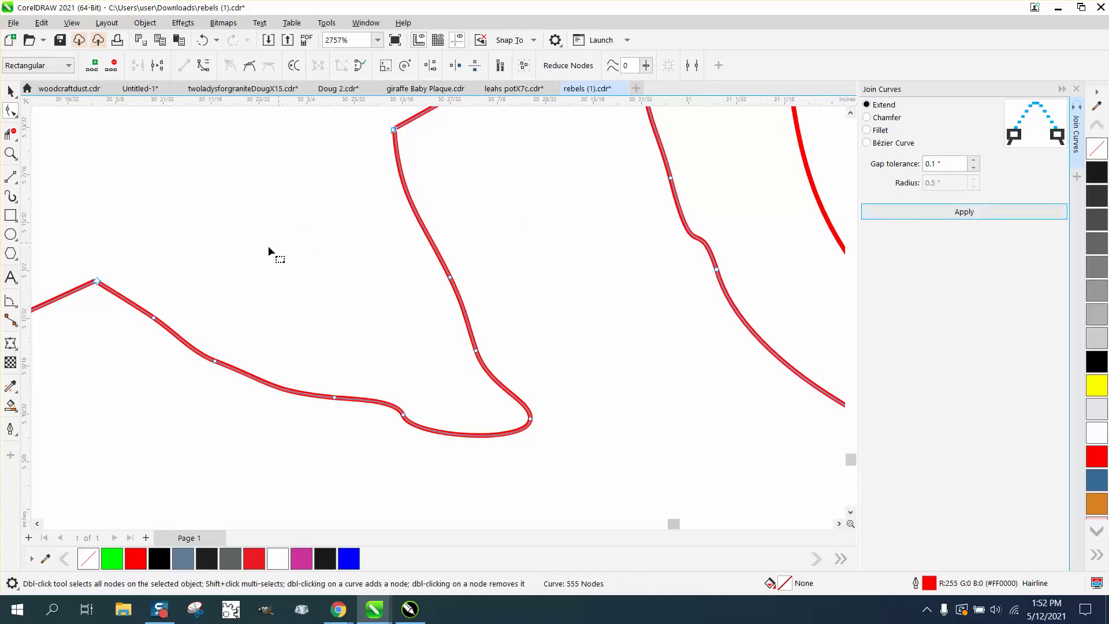
drag(157, 247, 78, 306)
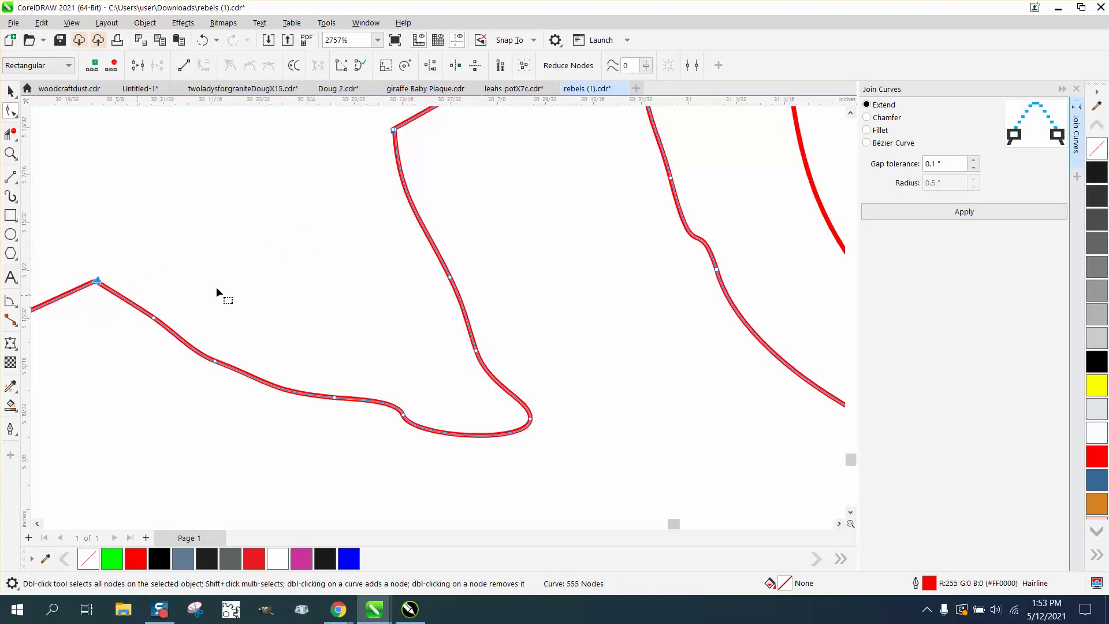
click(960, 213)
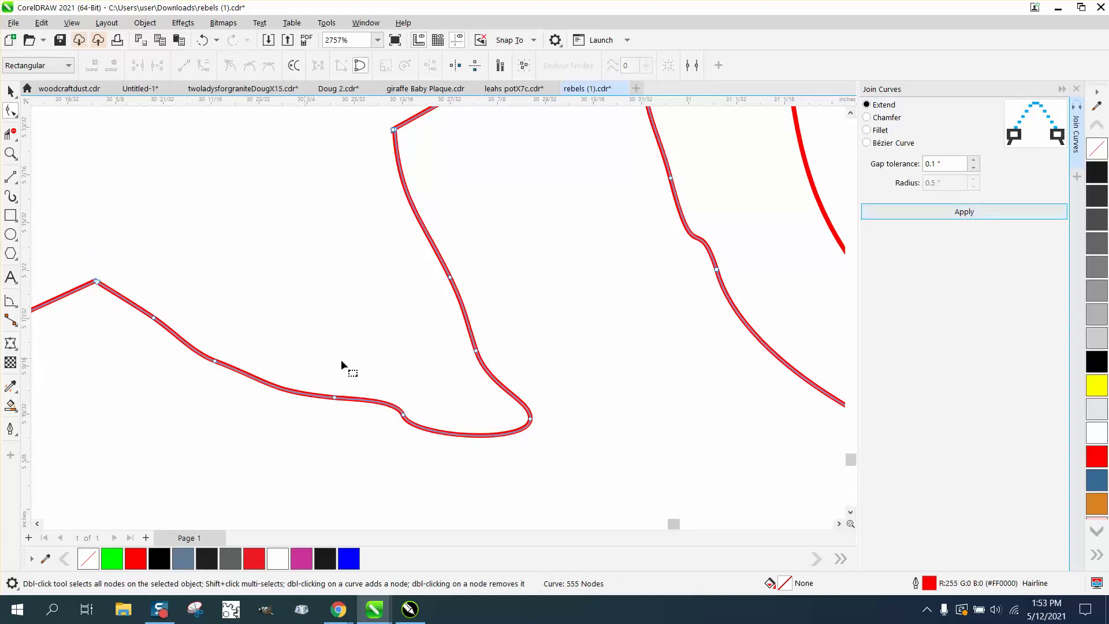
click(10, 91)
scroll(368, 389, down, 8)
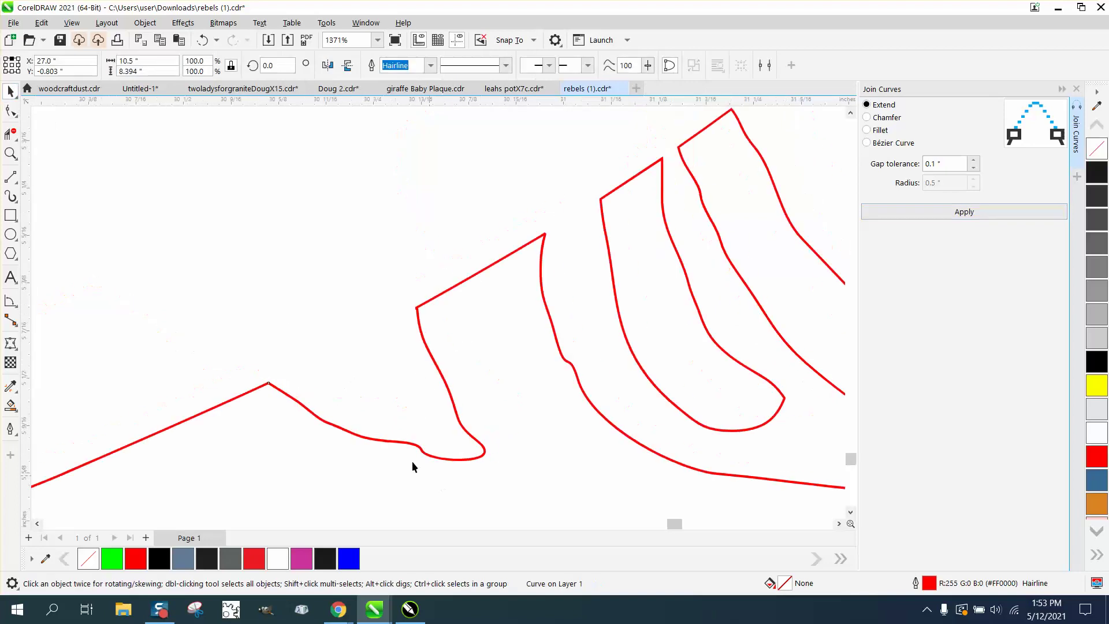
Step: Smart Fill the hibiscus outline with solid green
scroll(420, 400, down, 4)
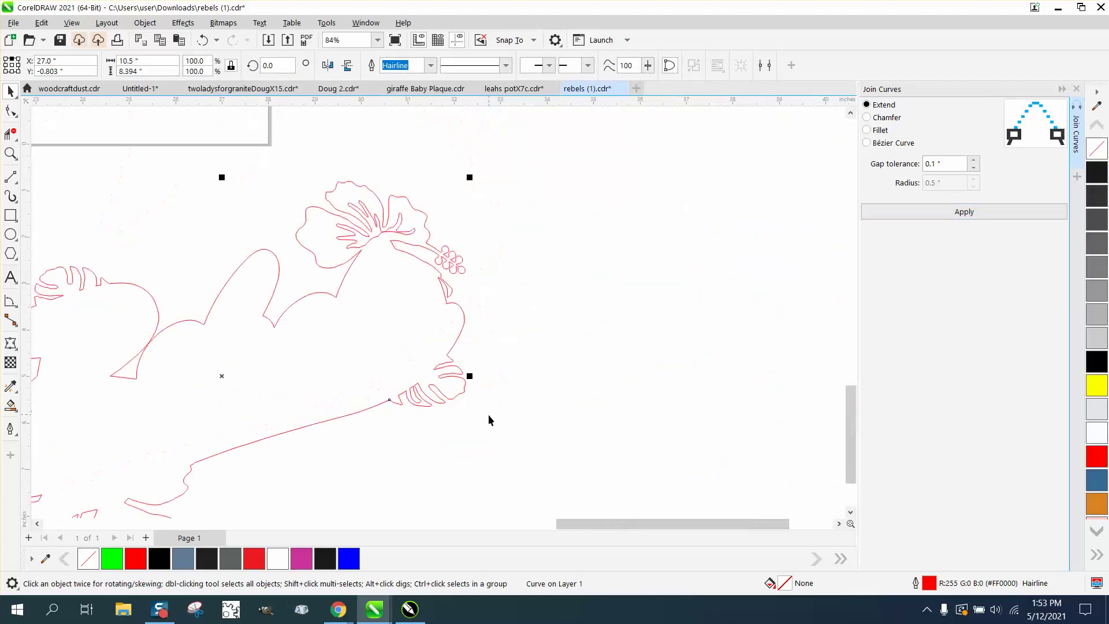
click(10, 405)
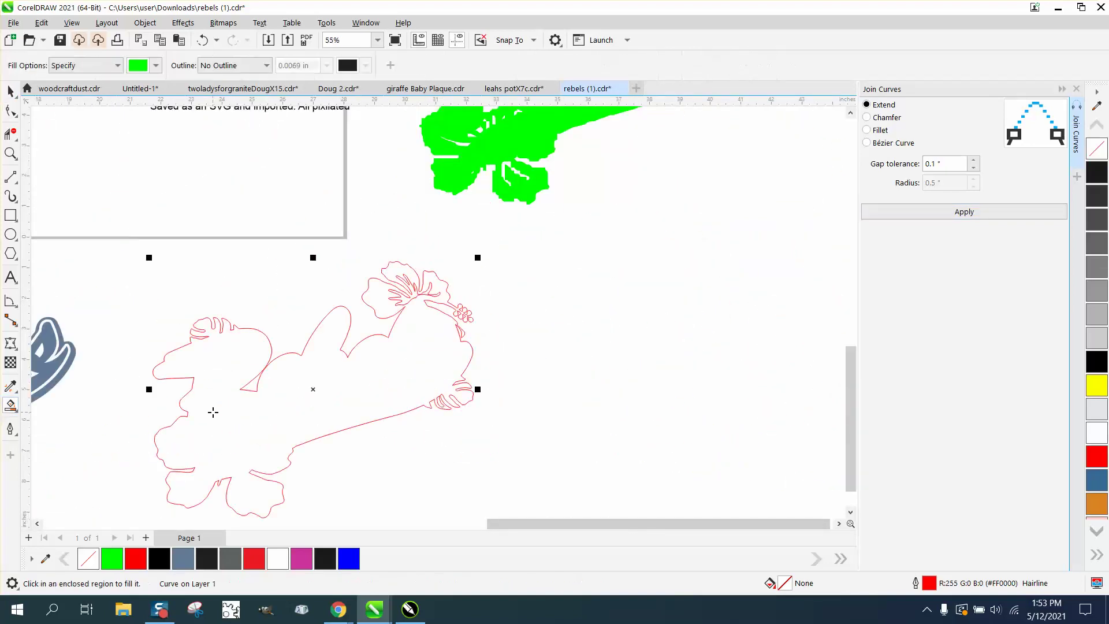
click(214, 412)
scroll(621, 422, down, 3)
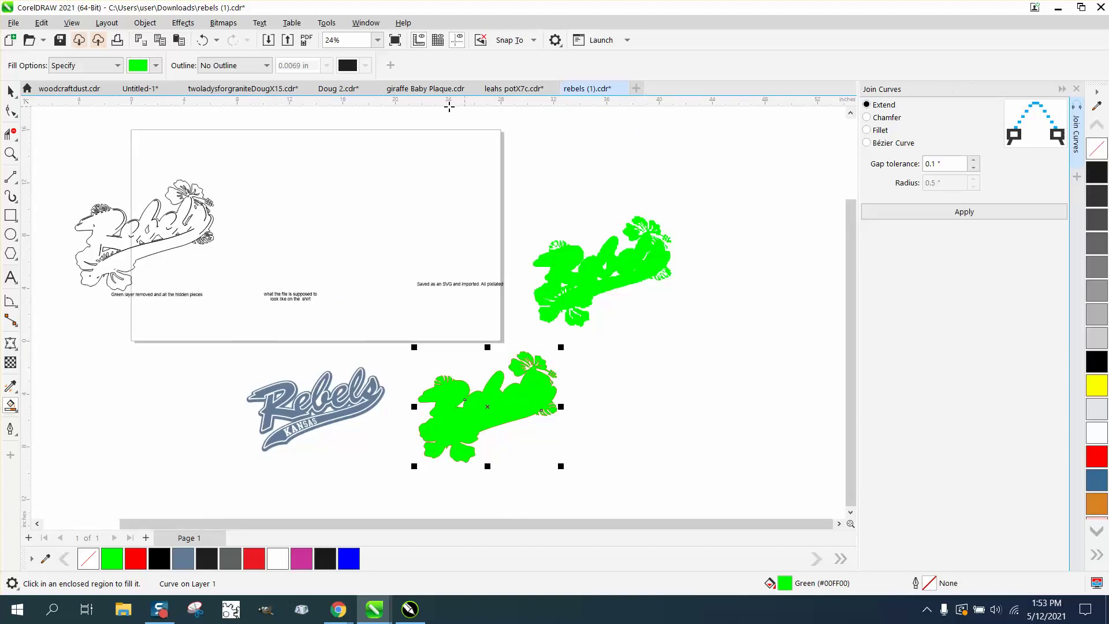
click(10, 91)
key(Escape)
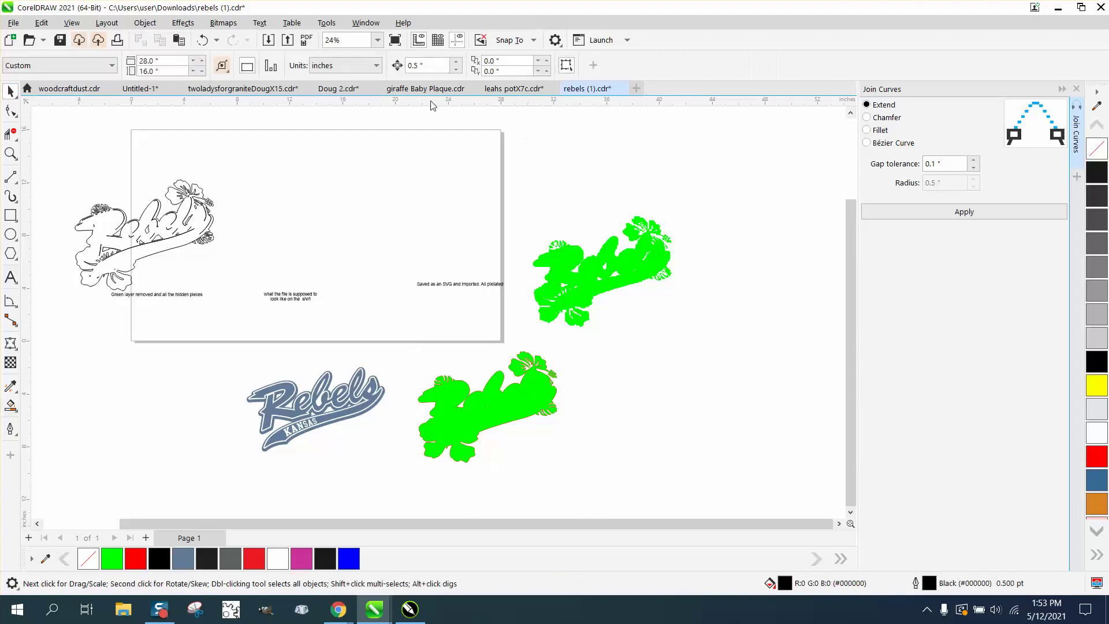
Step: Set the nudge distance to 13 inches
click(428, 67)
text(13)
key(Return)
Step: Trial-nudge the green silhouette with the arrow keys, then undo those moves
drag(525, 404, 537, 398)
key(Right)
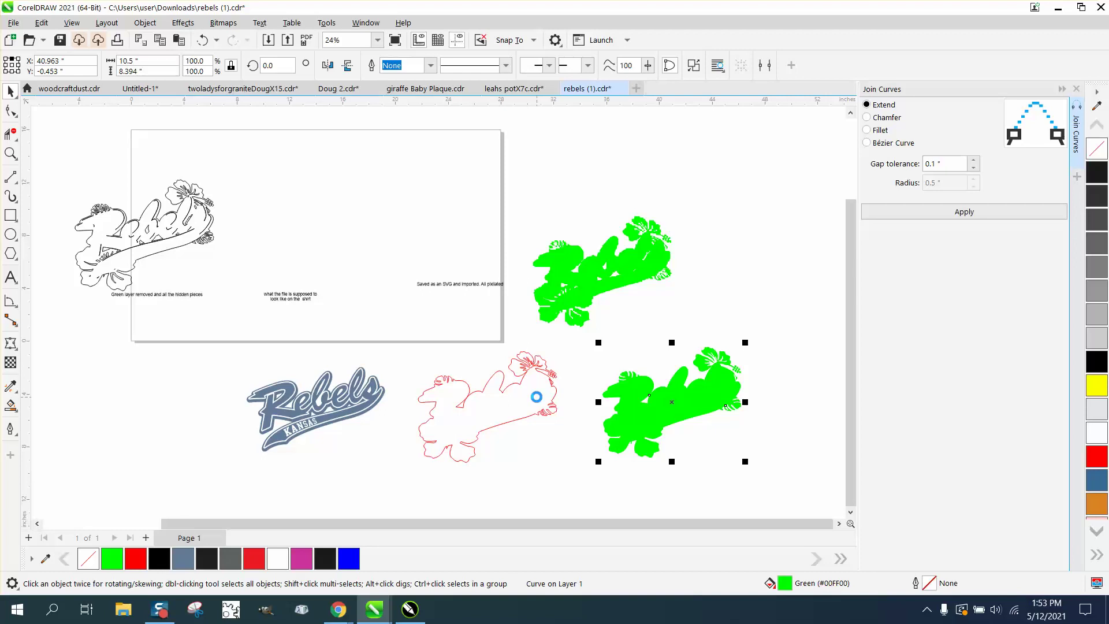
key(Down)
key(Down)
key(Up)
key(Up)
key(Left)
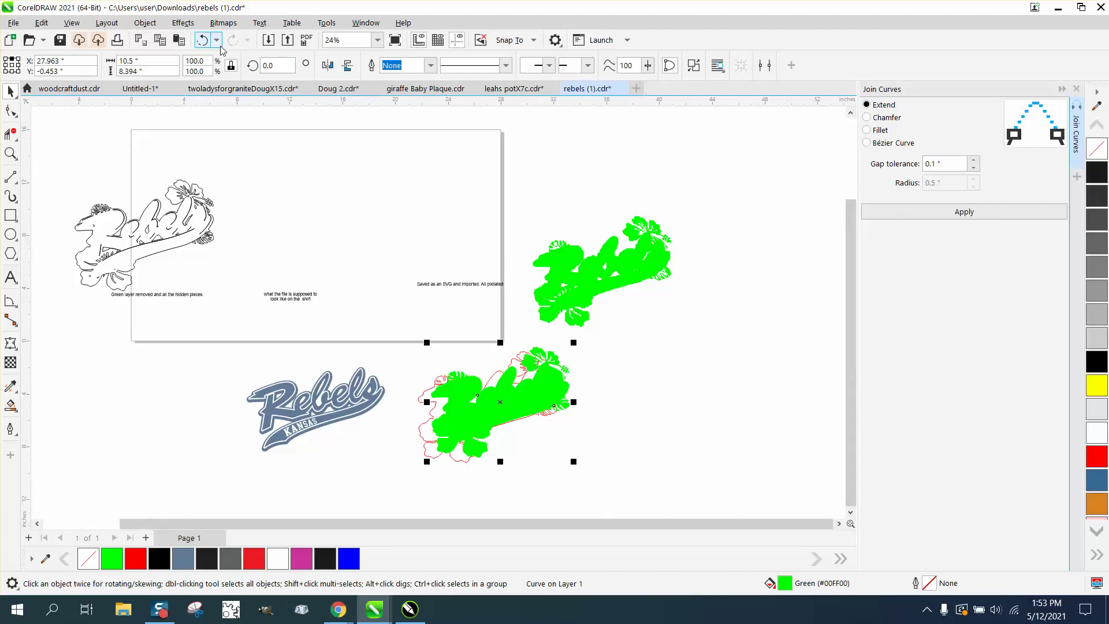
click(201, 40)
click(202, 41)
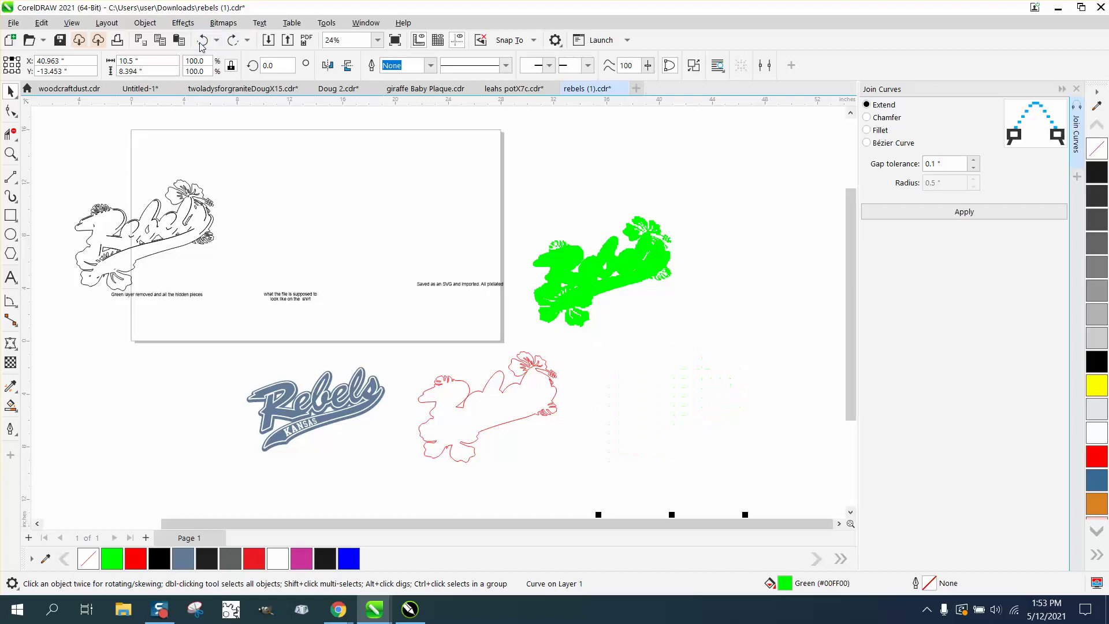
click(201, 41)
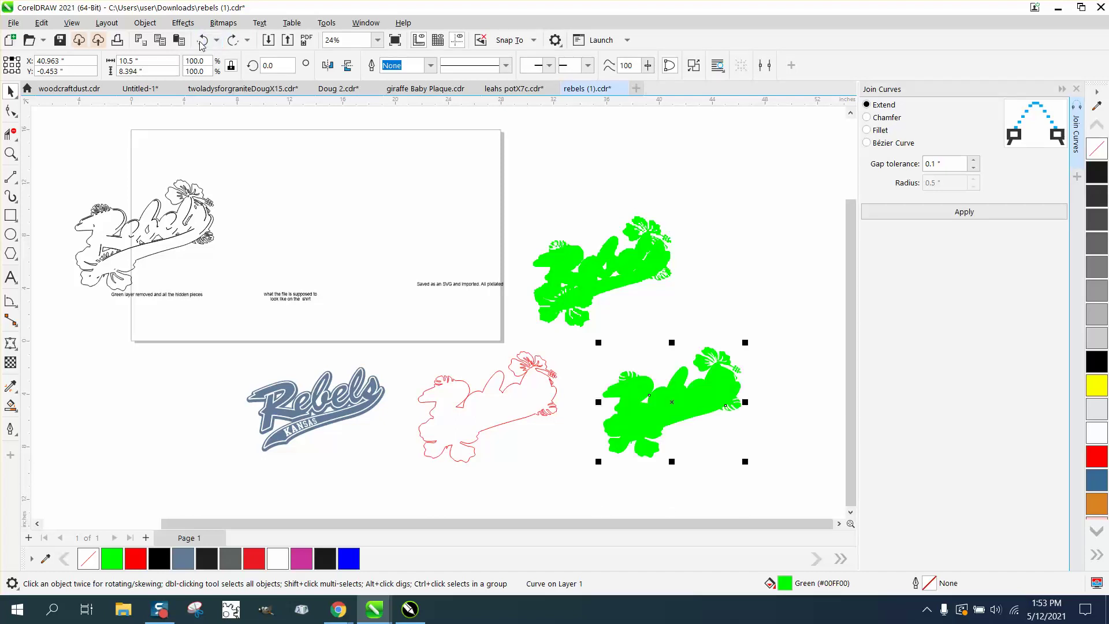
click(201, 40)
click(201, 40)
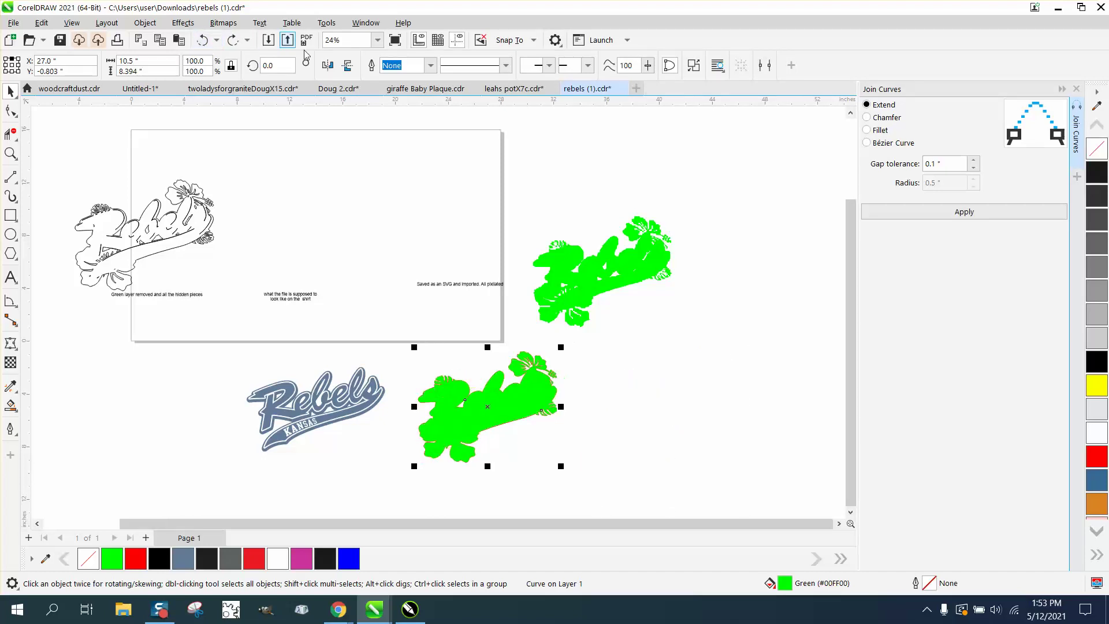
Step: Reselect the green silhouette and place it onto the Rebels Kansas logo
click(527, 133)
click(535, 406)
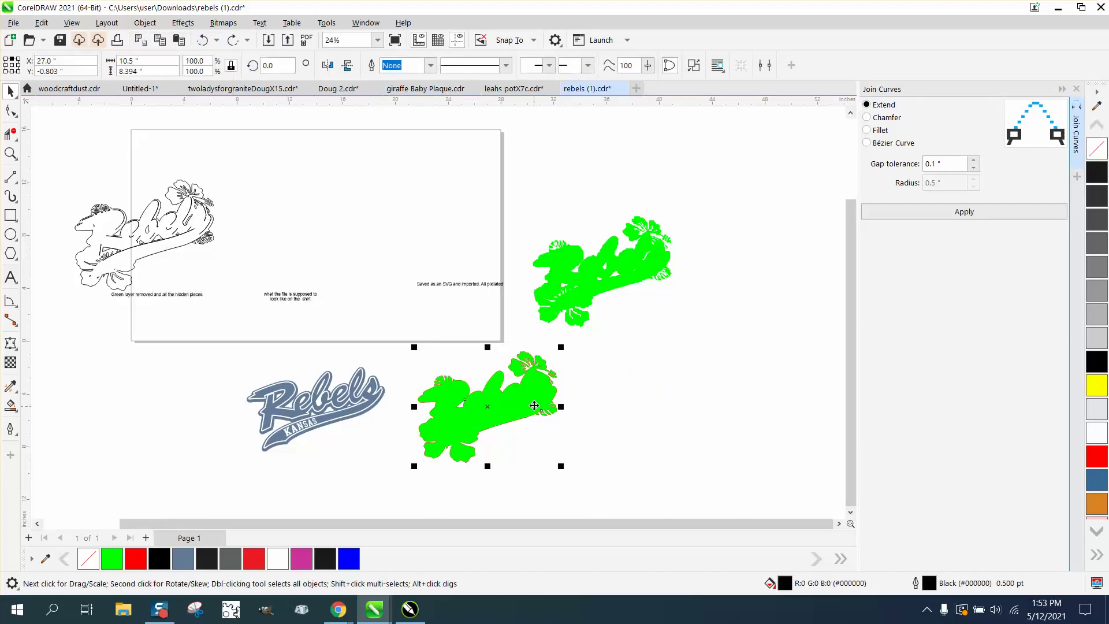
key(ctrl+shift+z)
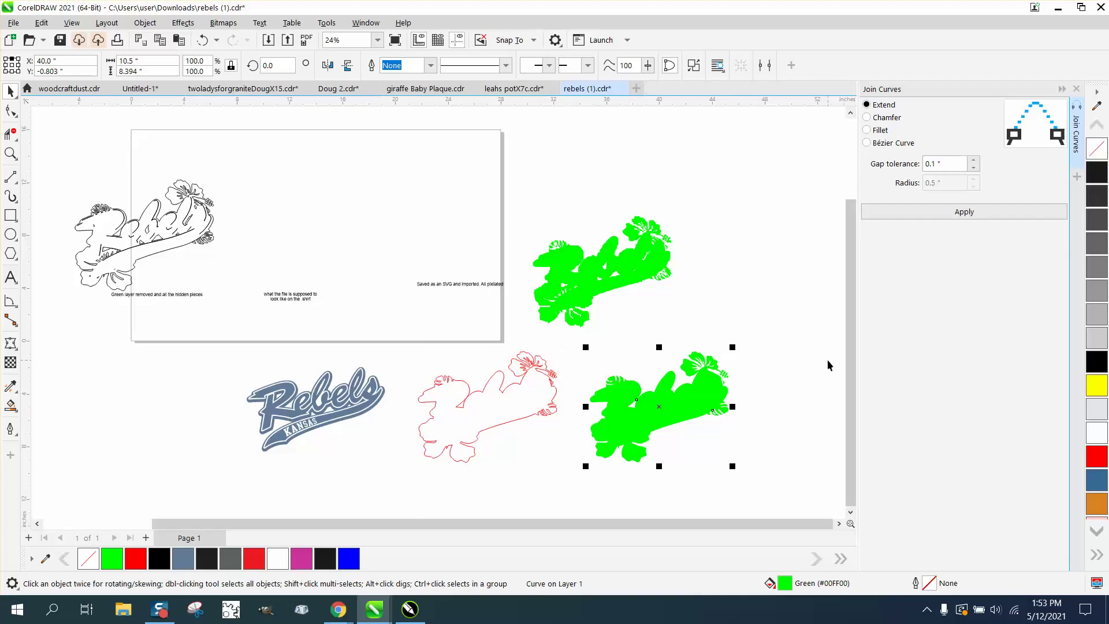
key(ctrl+z)
key(ctrl+z)
Step: Send the green silhouette To Back of Page, accepting the move to another layer
scroll(829, 364, up, 1)
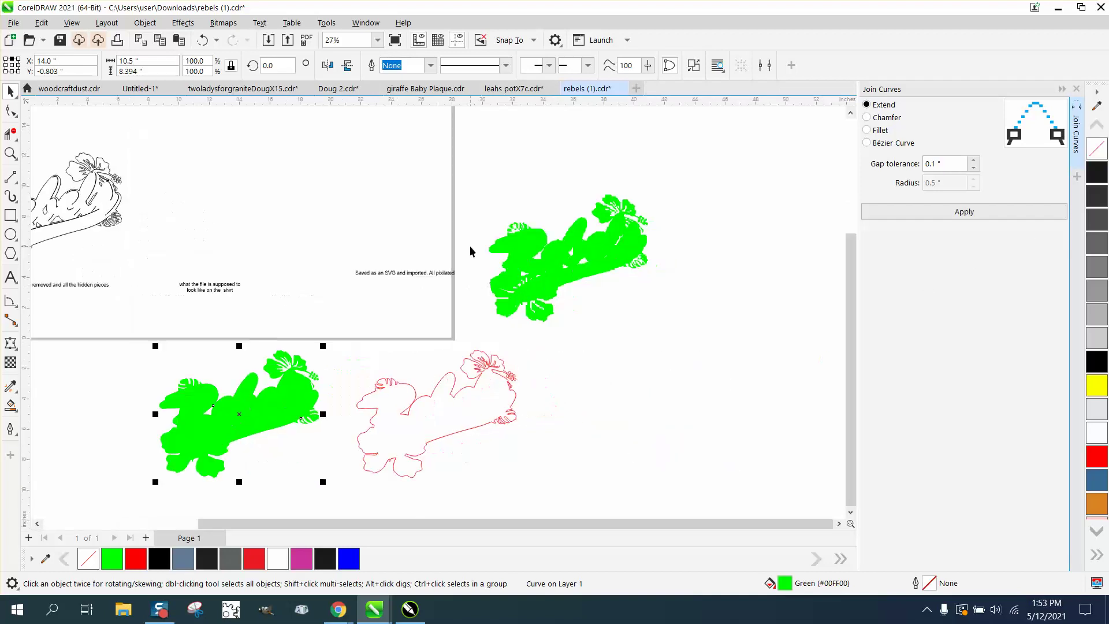
click(144, 22)
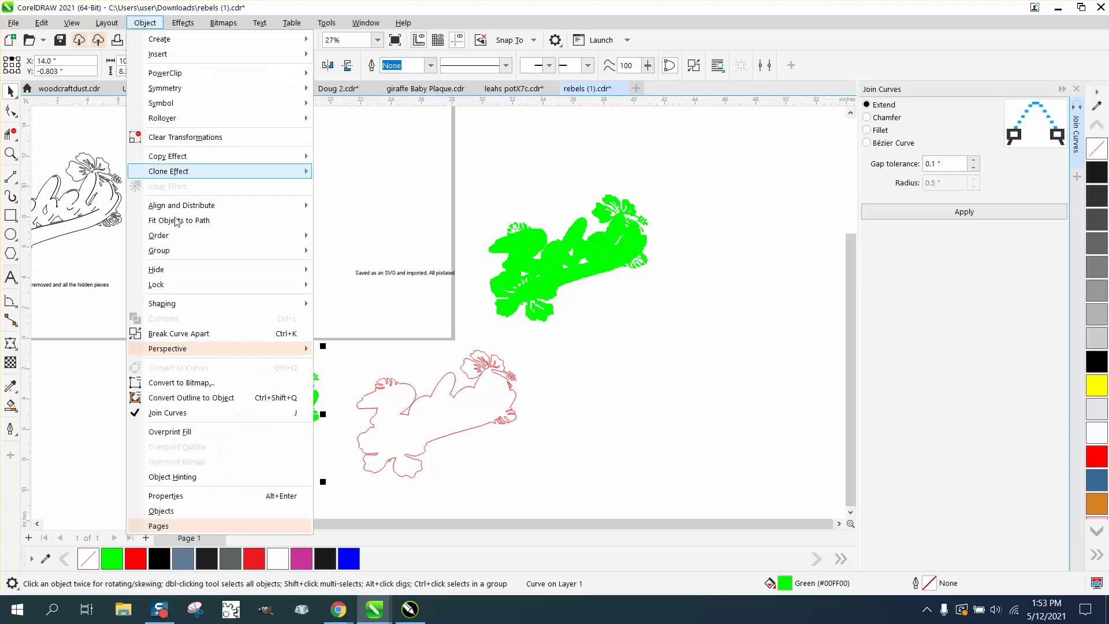
mouse_move(179, 236)
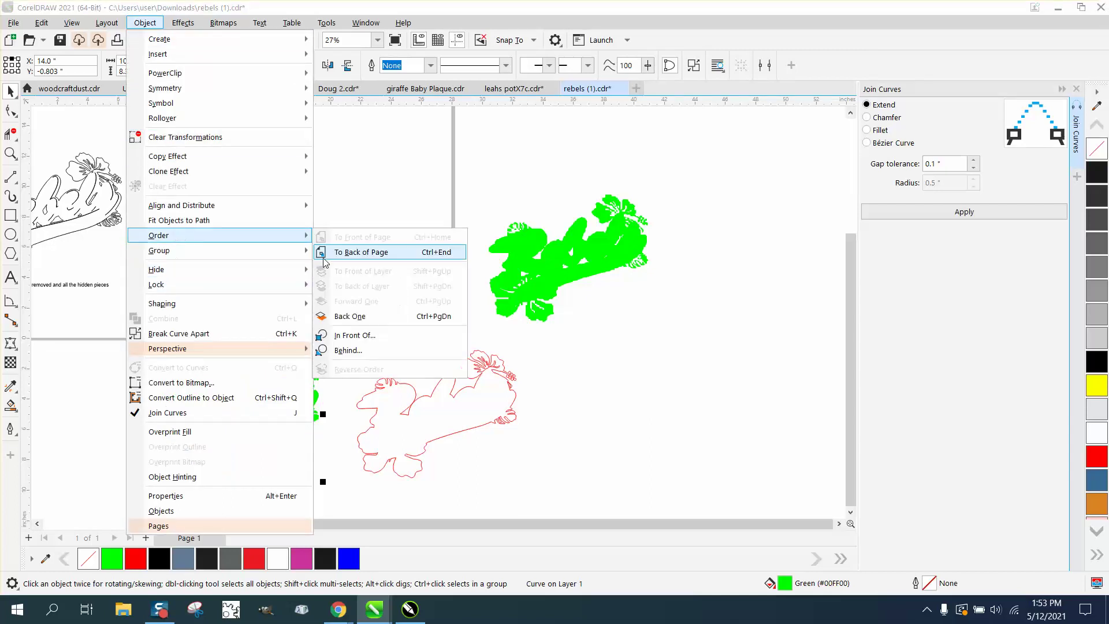
click(339, 254)
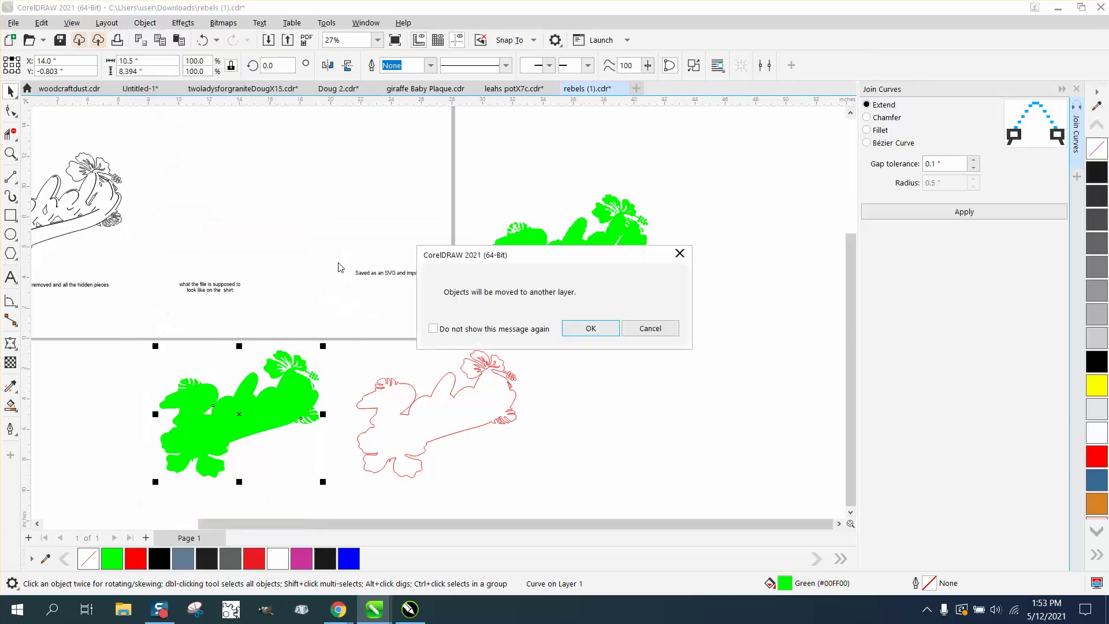
click(592, 328)
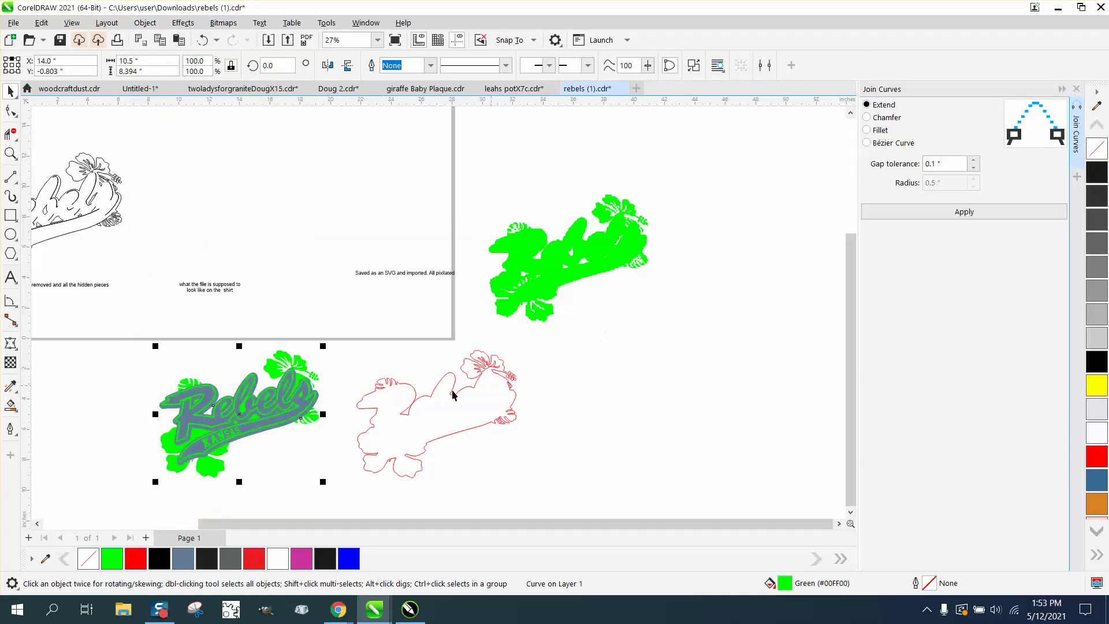
Step: Zoom in to check the logo over the green silhouette, then zoom back out
click(11, 153)
drag(152, 458, 222, 483)
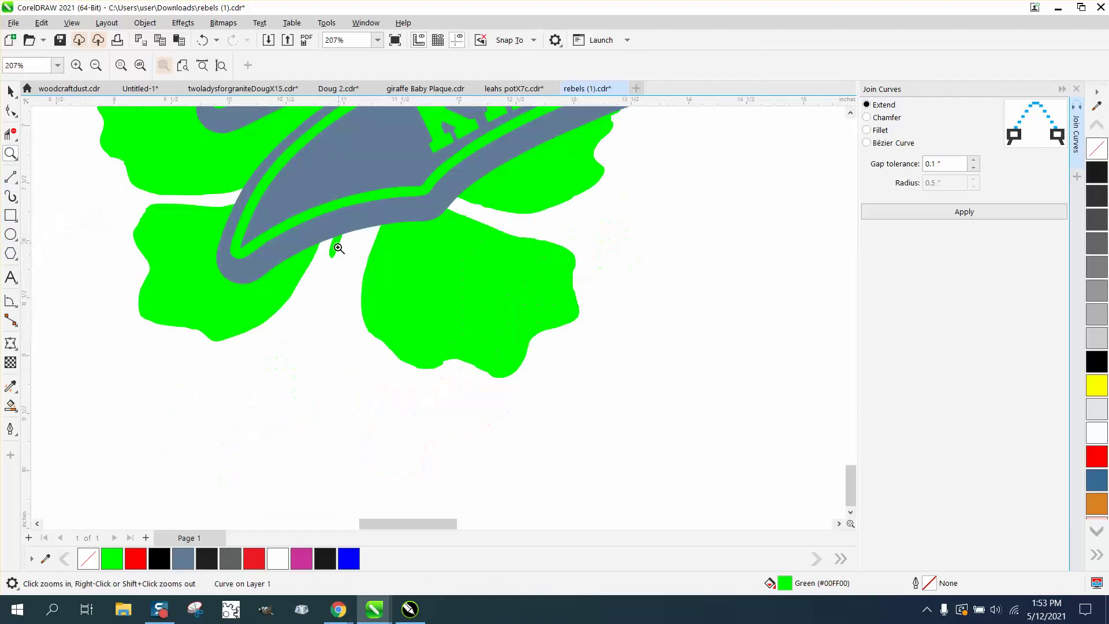
scroll(335, 247, down, 4)
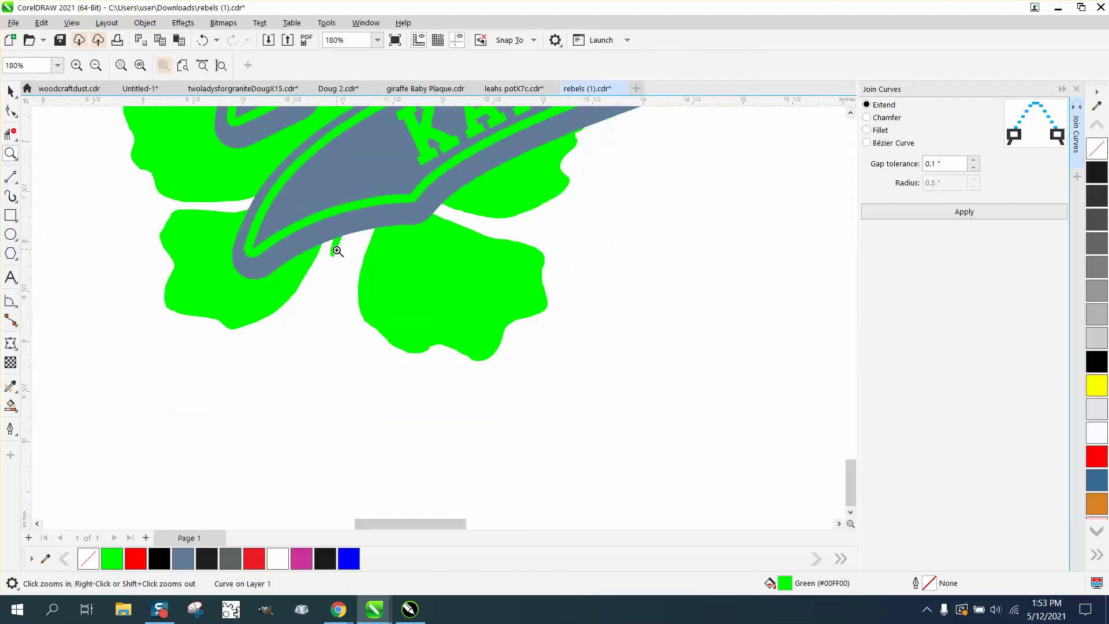
scroll(325, 285, down, 1)
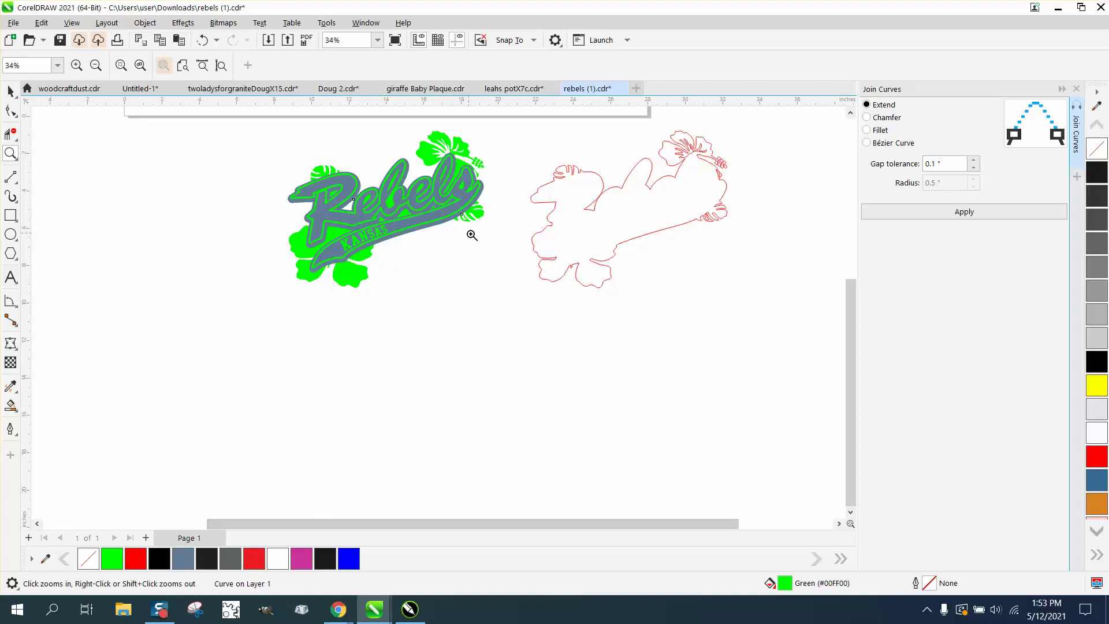
scroll(552, 242, down, 2)
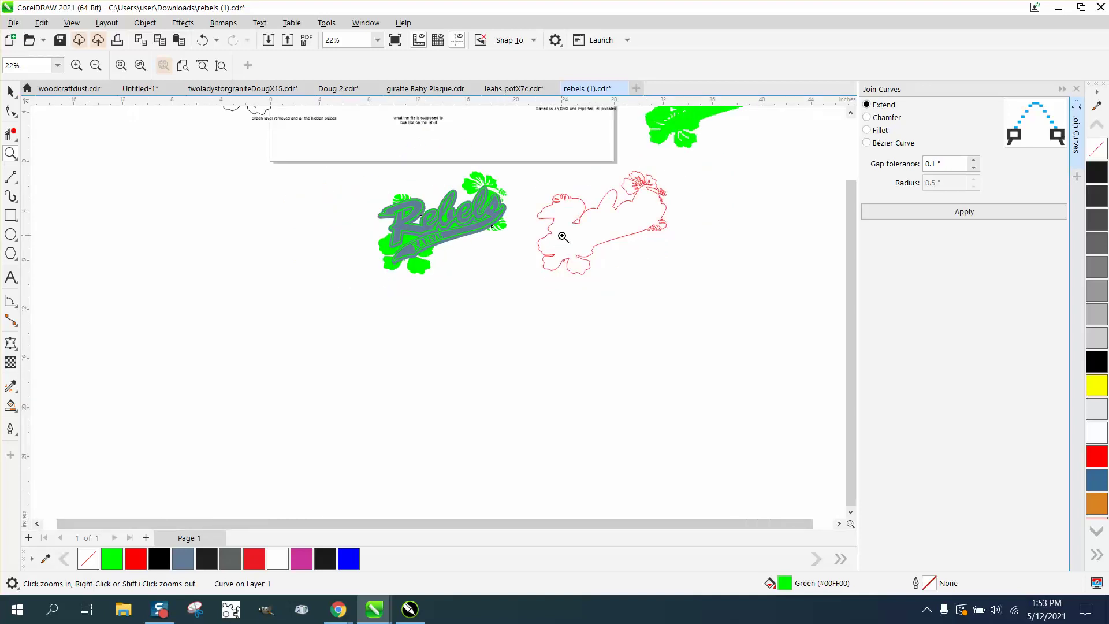